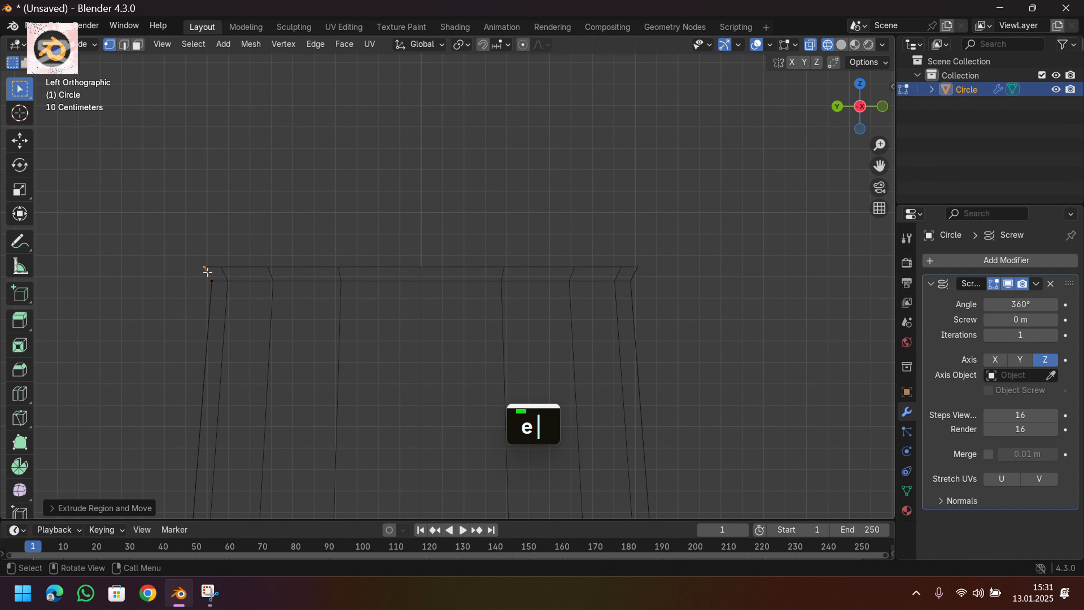
Extrude the profile's top vertex upward, inward and back down in four short segments to form the cup's rim.
key(e)
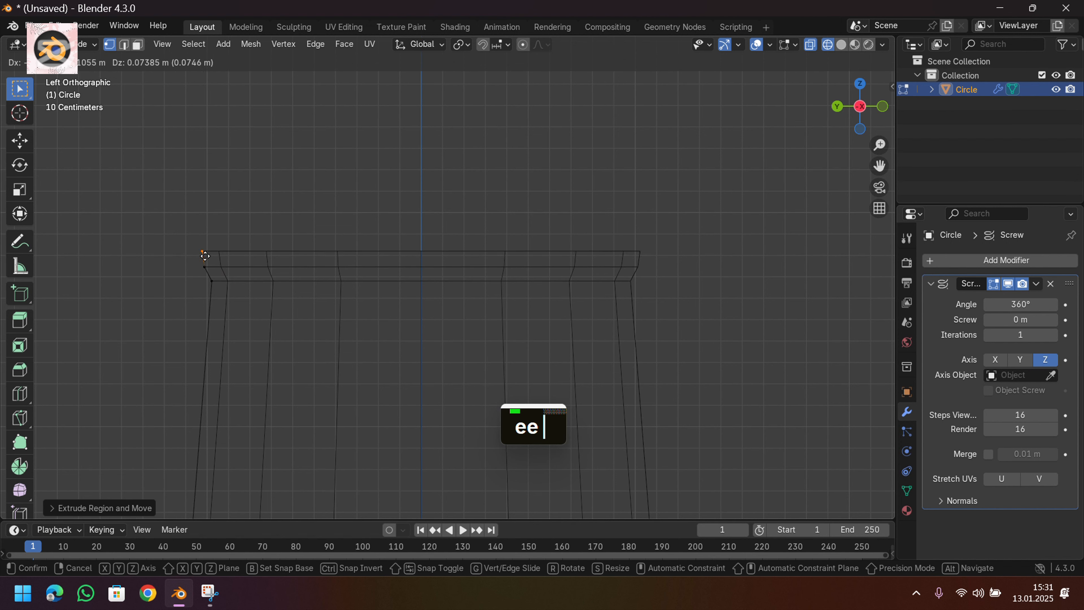
click(205, 255)
key(e)
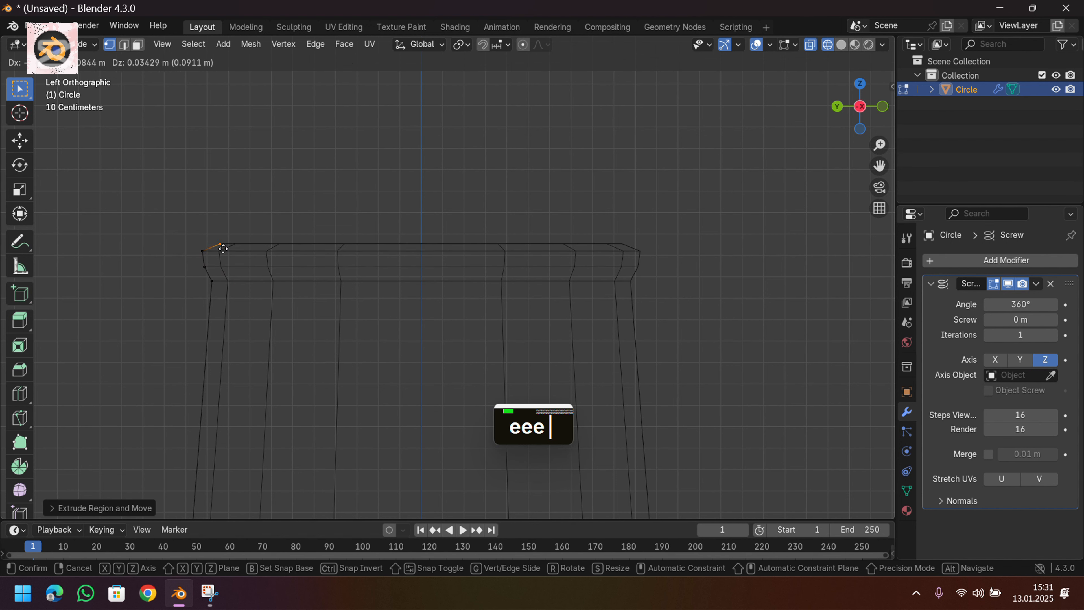
click(223, 249)
key(e)
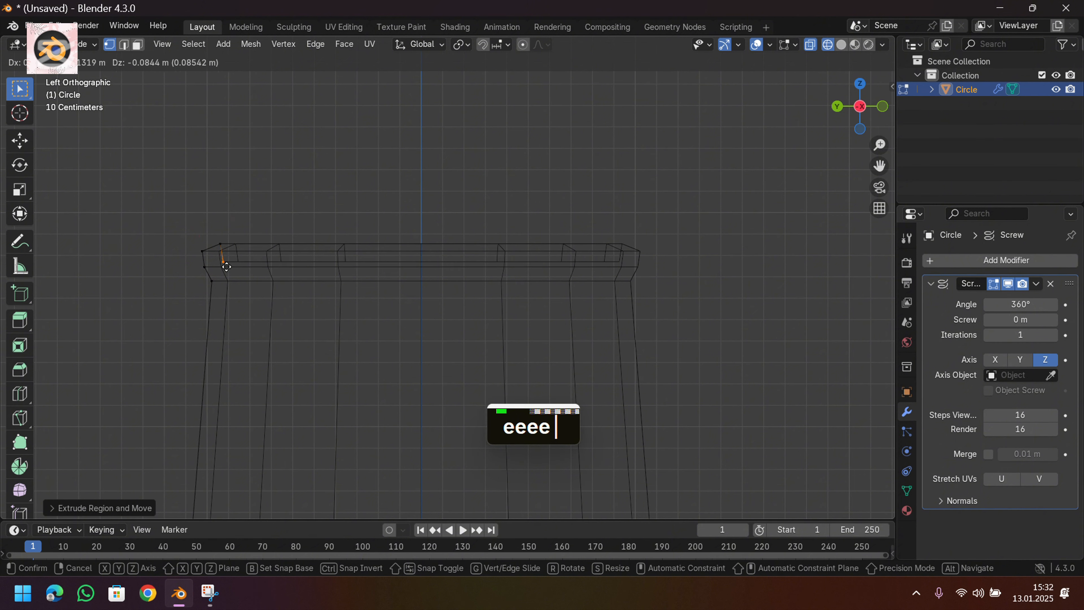
click(229, 270)
key(e)
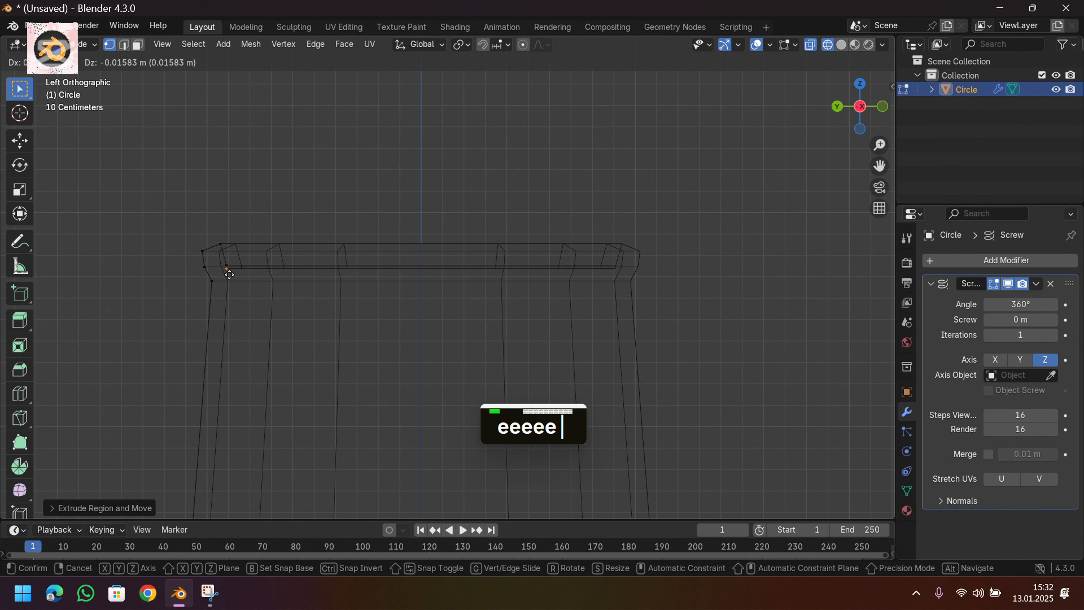
click(229, 282)
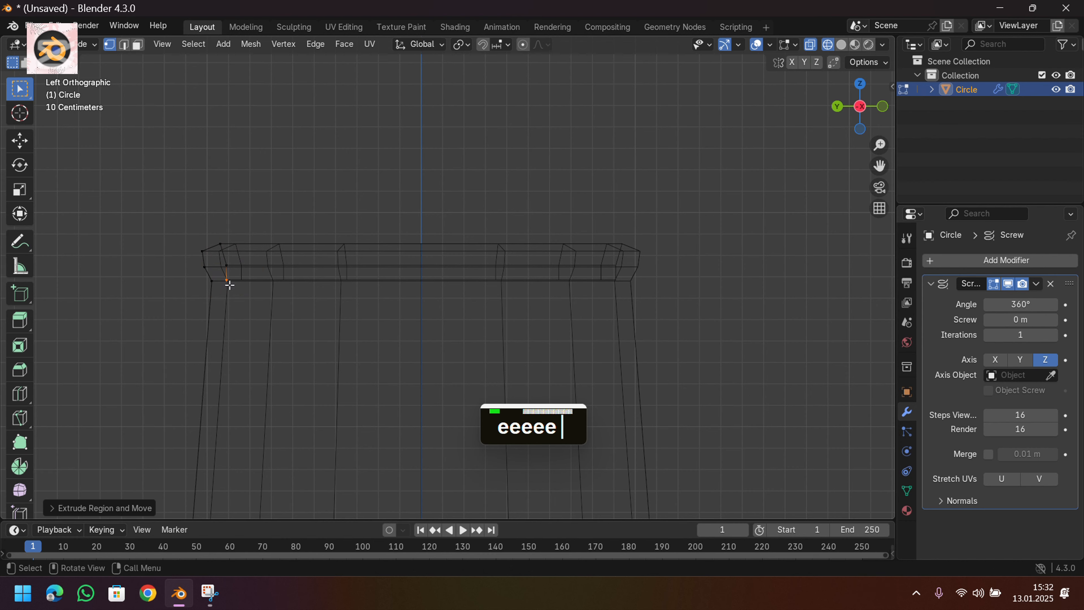
Extrude the rim's inner end vertex down about 1.91 m, following the outer profile, to form the cup's inner wall.
scroll(256, 307, down, 2)
shift+middle_drag(351, 336, 337, 160)
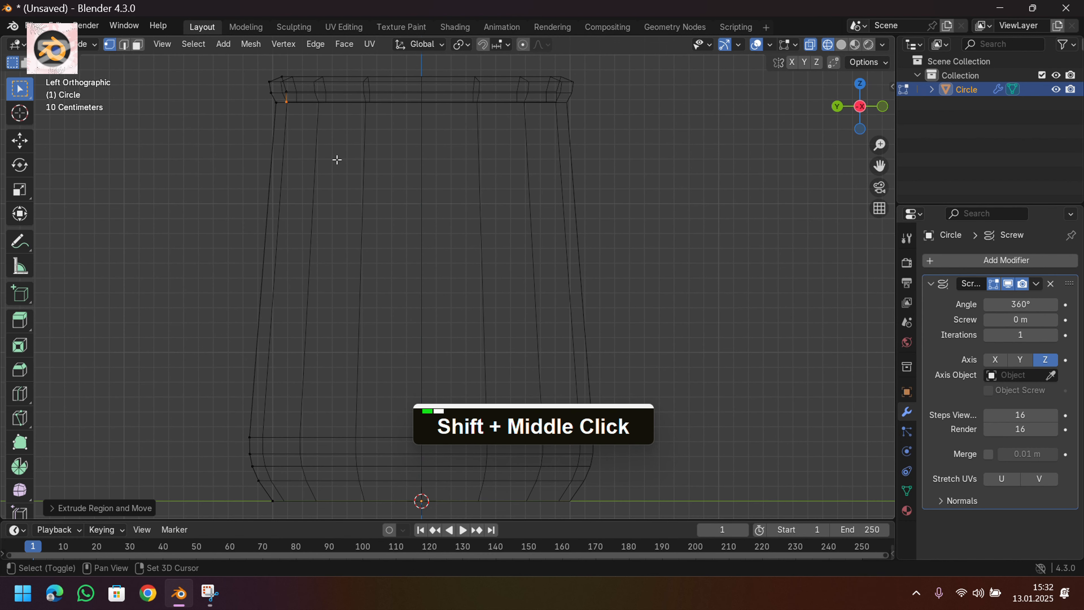
key(e)
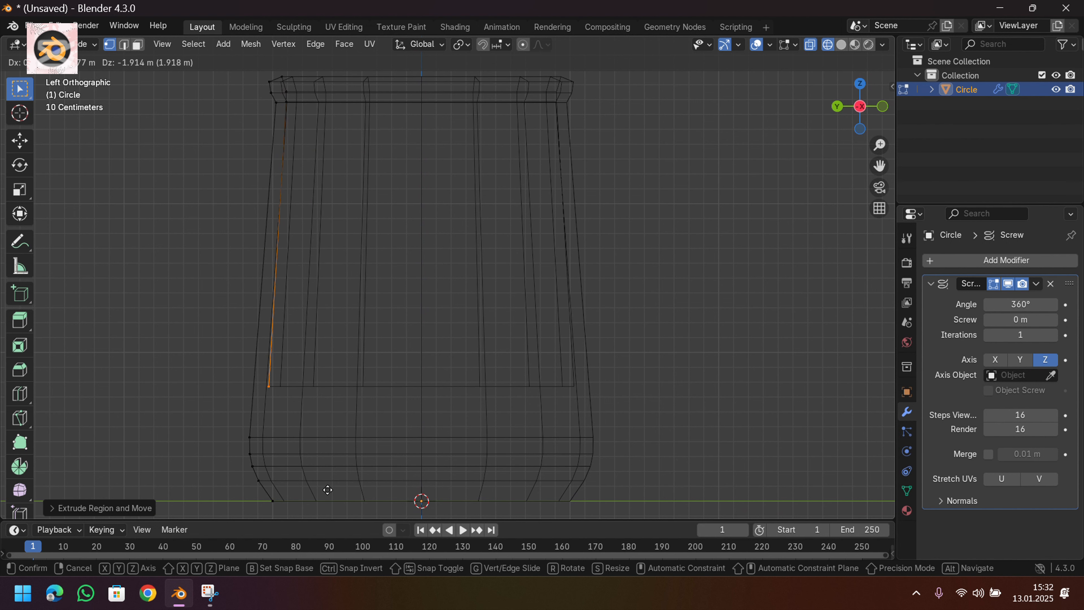
right_click(327, 489)
Extrude the inner wall's lower end in short segments curving inward to form the rounded inside bottom corner.
key(e)
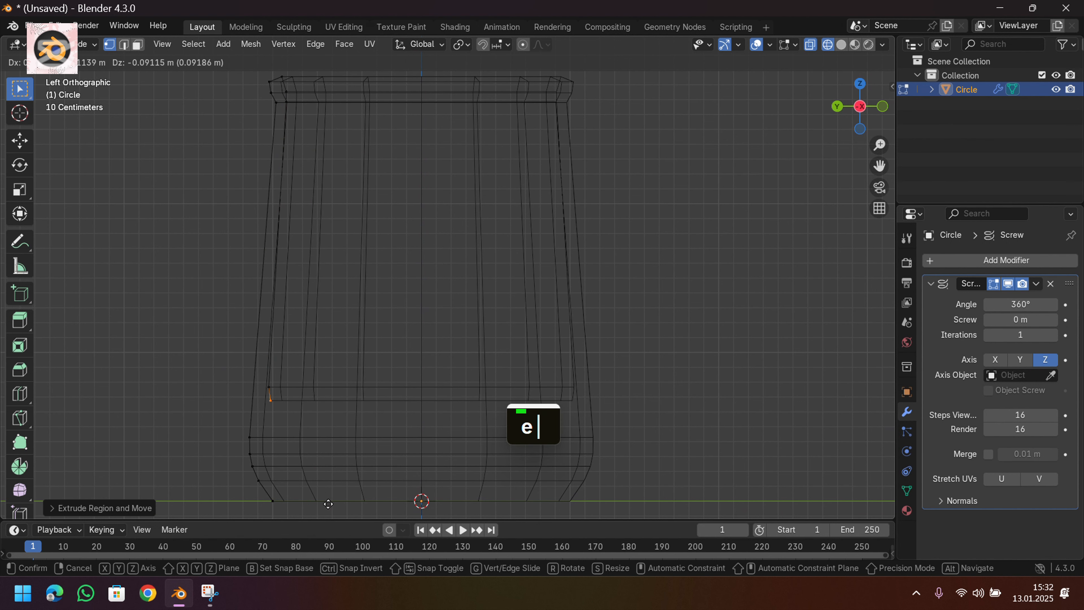
right_click(328, 504)
key(e)
right_click(334, 516)
key(e)
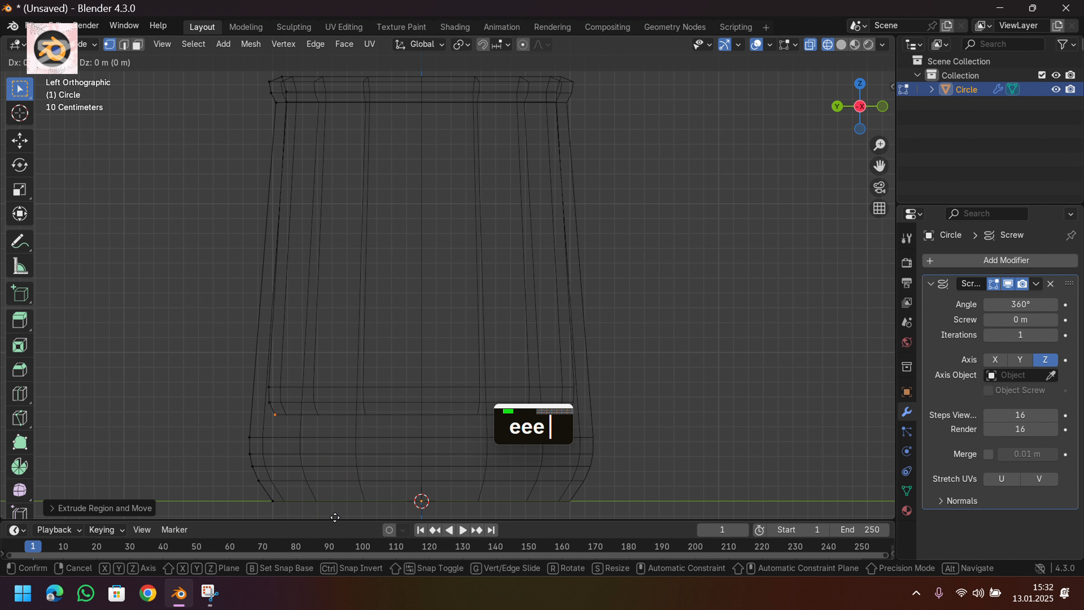
click(348, 47)
key(e)
click(357, 53)
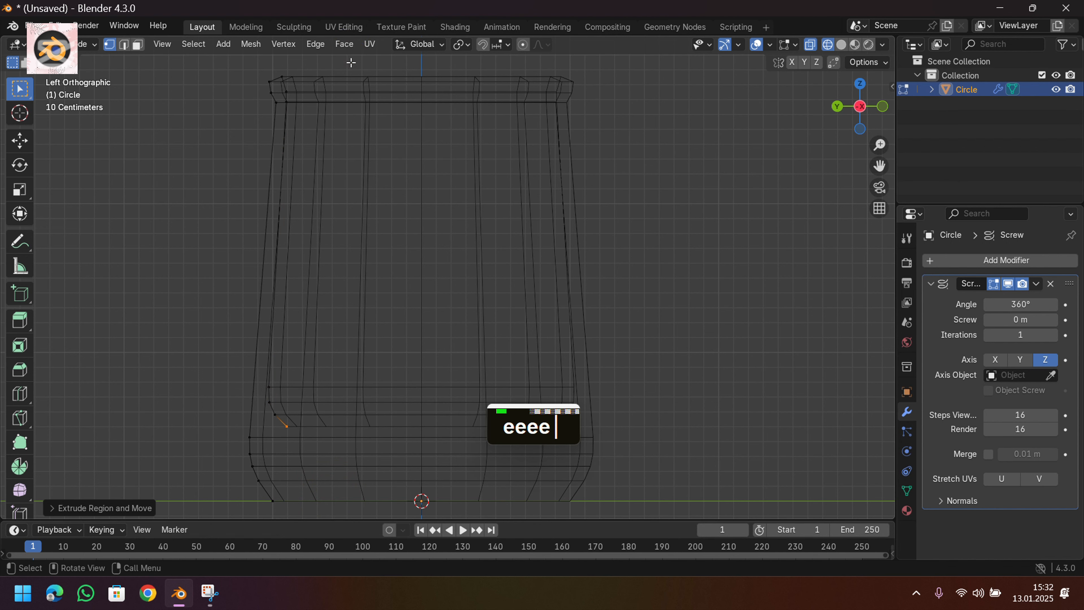
key(e)
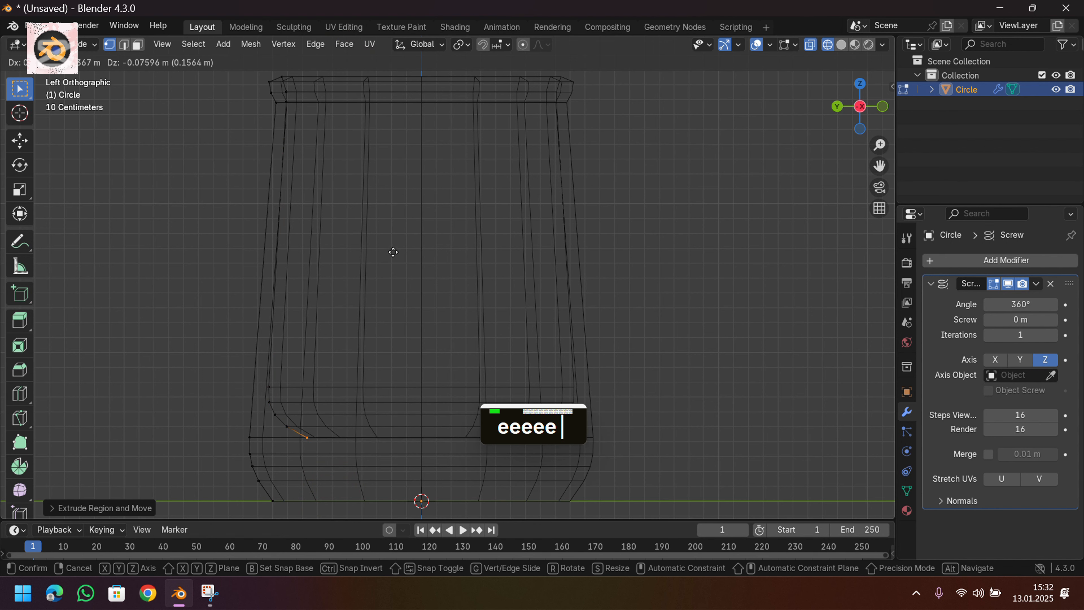
click(401, 252)
Extrude the inside floor in rising segments up to the central Z axis and enable Merge on the Screw modifier.
key(e)
click(458, 245)
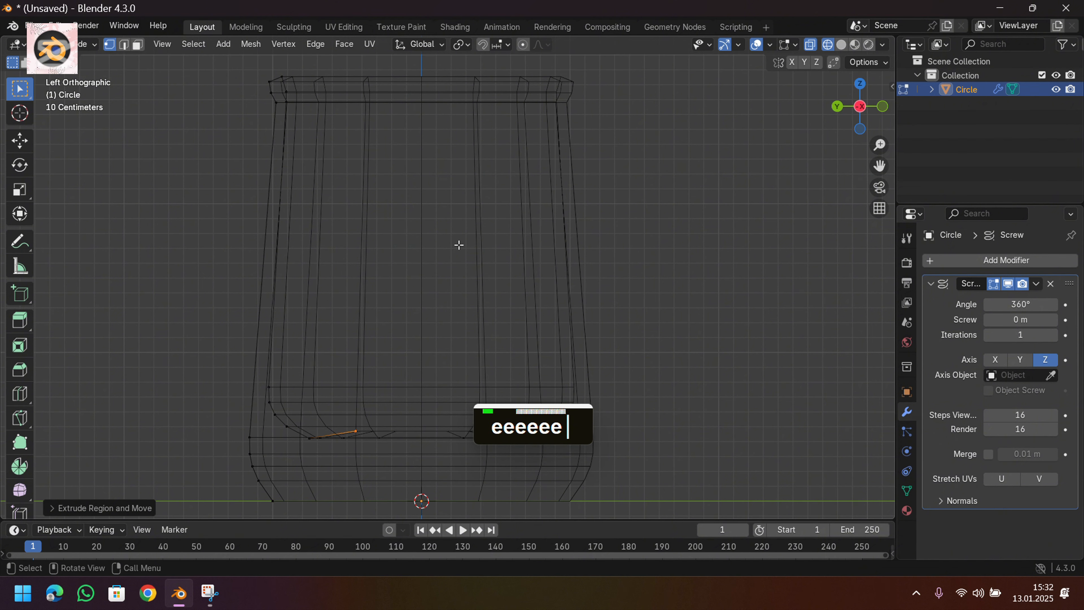
key(e)
click(502, 236)
key(e)
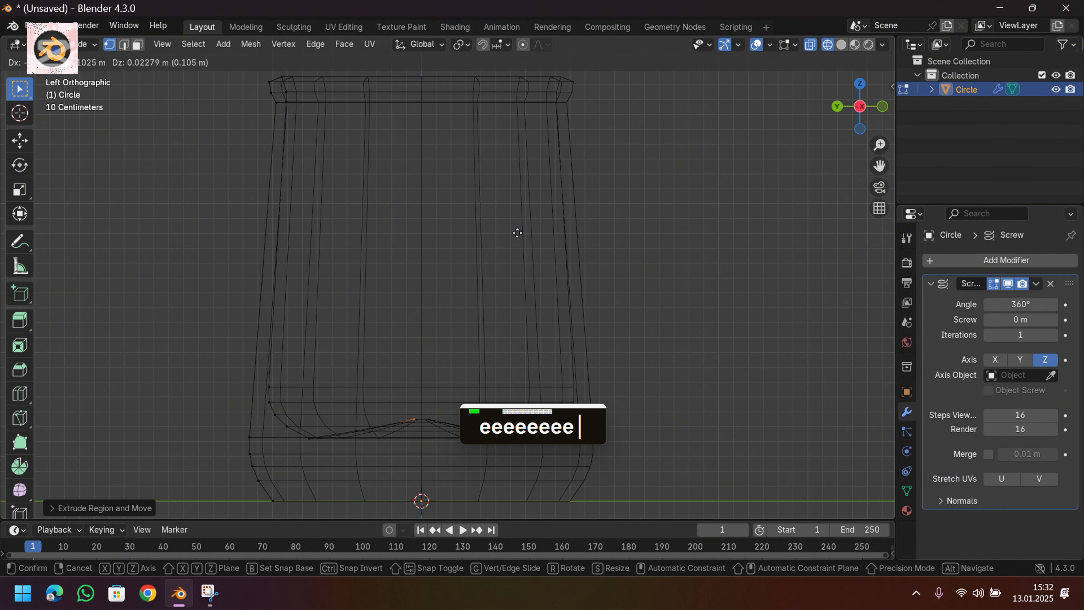
right_click(524, 231)
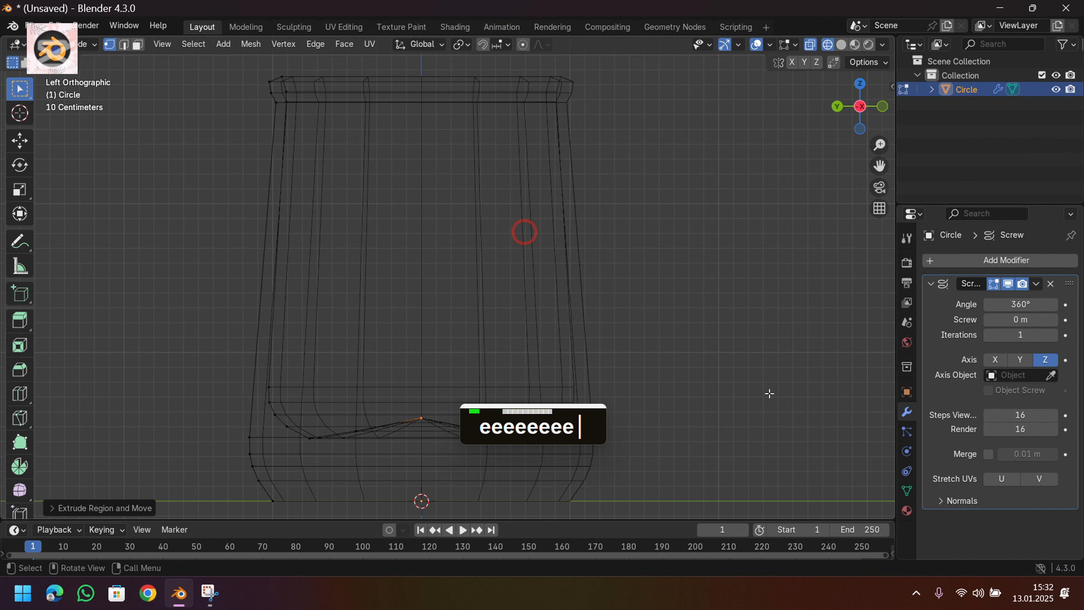
click(989, 454)
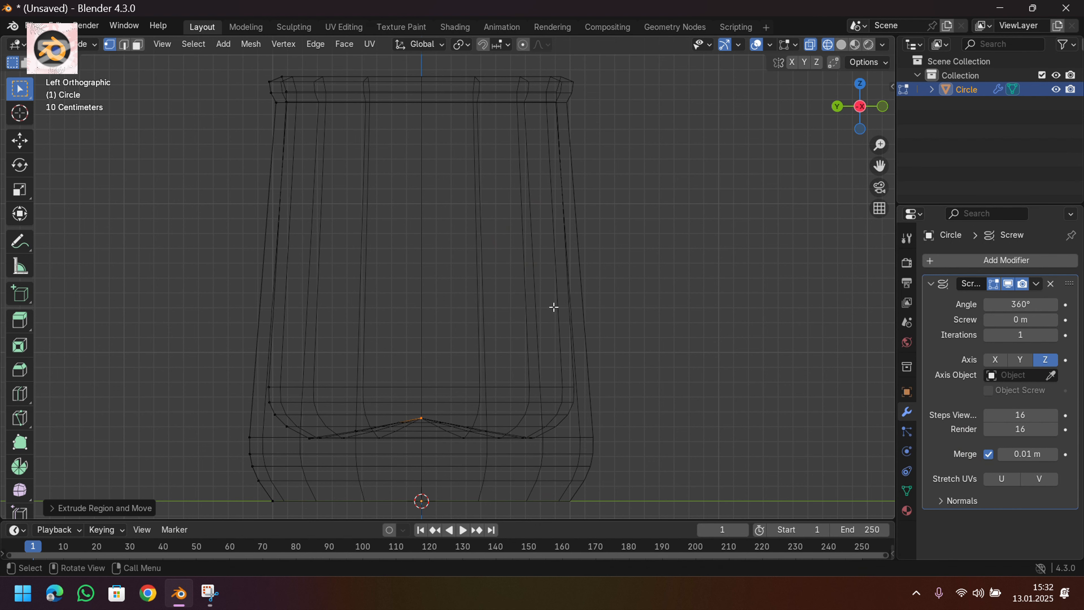
Extrude the outer base vertex inward in three slightly rising segments to the central axis, closing the cup's underside.
shift+middle_drag(407, 322, 316, 289)
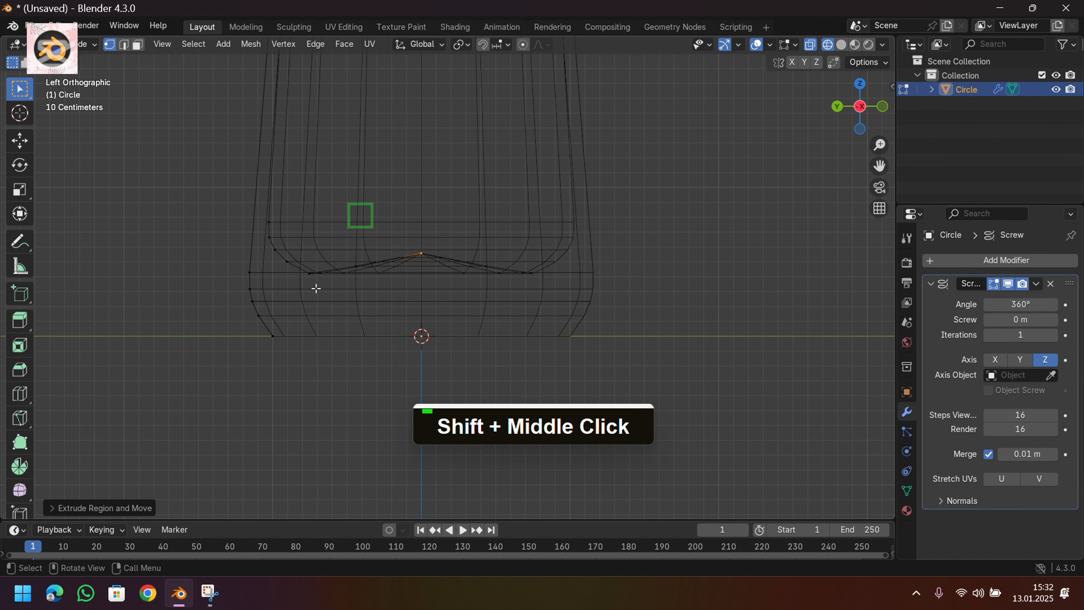
click(272, 335)
key(e)
click(358, 334)
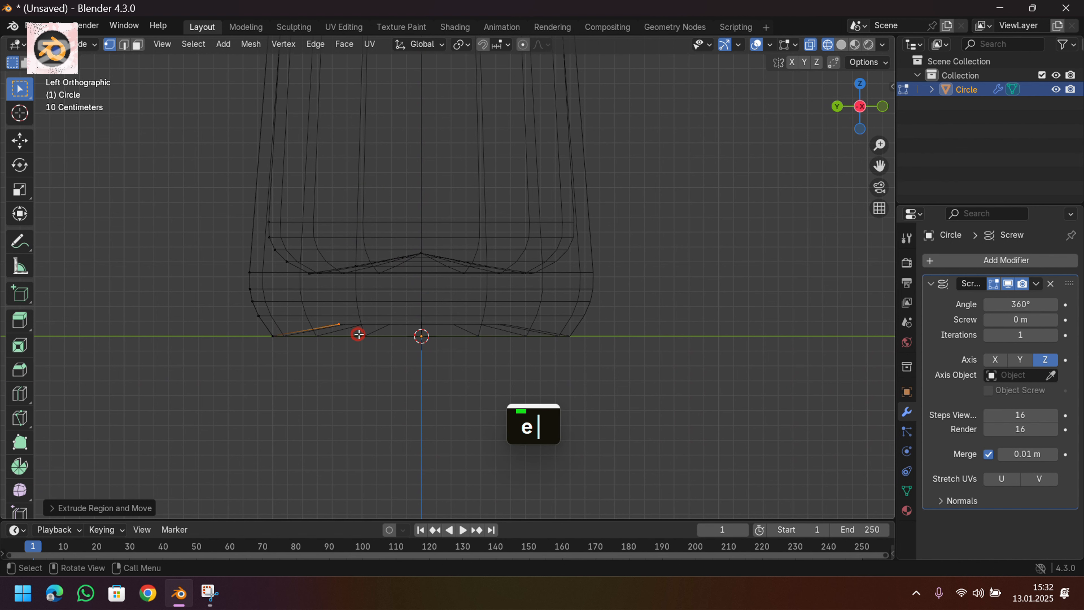
key(e)
click(410, 324)
key(e)
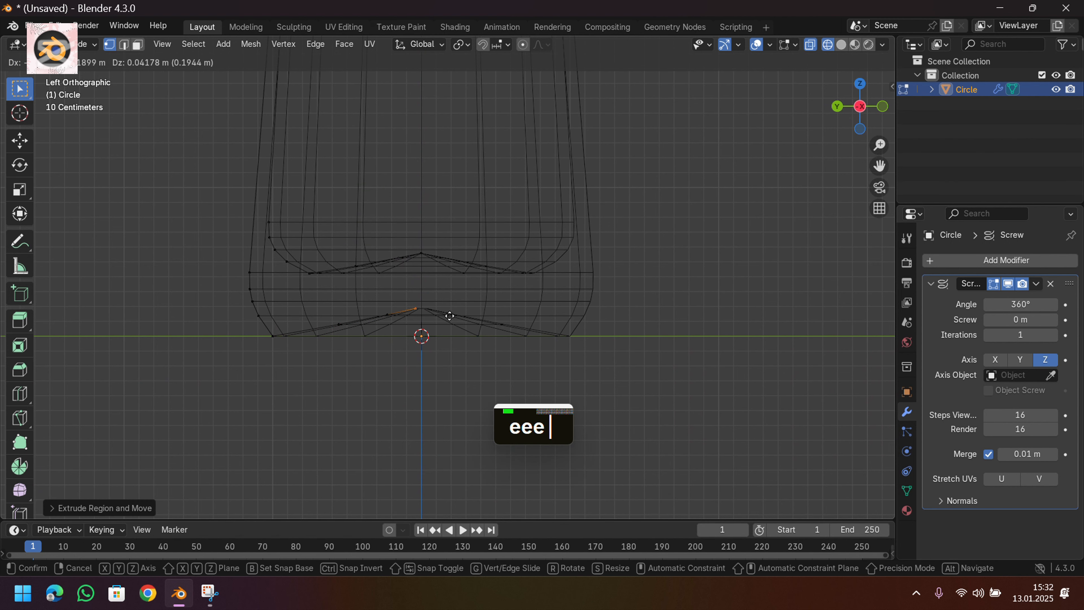
click(455, 316)
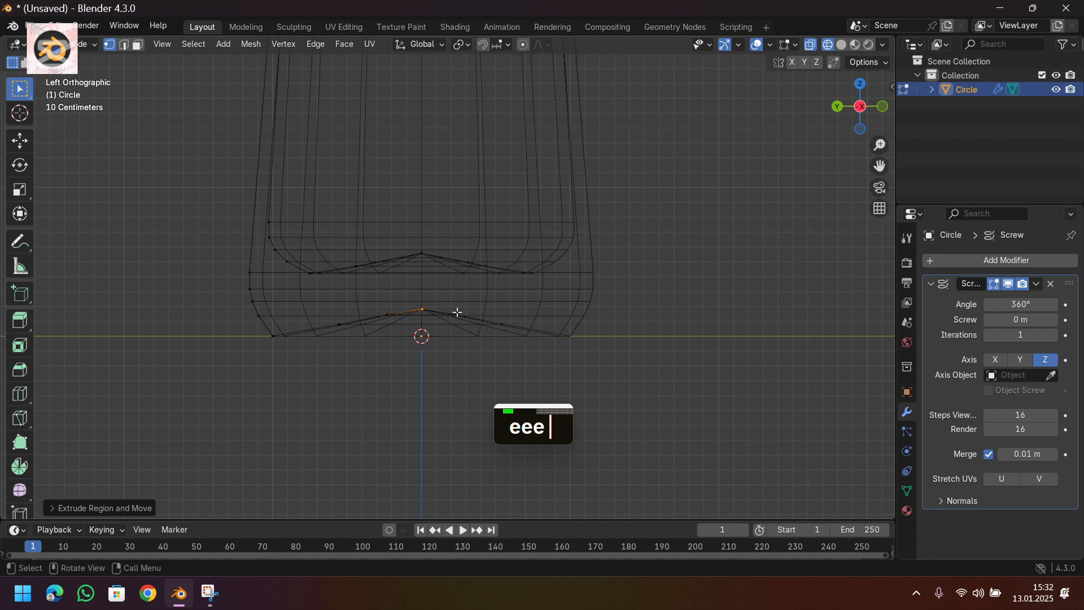
Switch to solid shading and add a Subdivision Surface modifier to the cup.
mouse_move(456, 316)
middle_down()
mouse_move(523, 230)
mouse_move(436, 235)
mouse_move(391, 259)
mouse_move(431, 230)
mouse_move(559, 266)
mouse_move(602, 228)
mouse_move(608, 262)
mouse_move(475, 262)
mouse_move(414, 305)
mouse_move(563, 229)
mouse_move(589, 233)
middle_up()
scroll(392, 259, down, 2)
key(z)
click(698, 264)
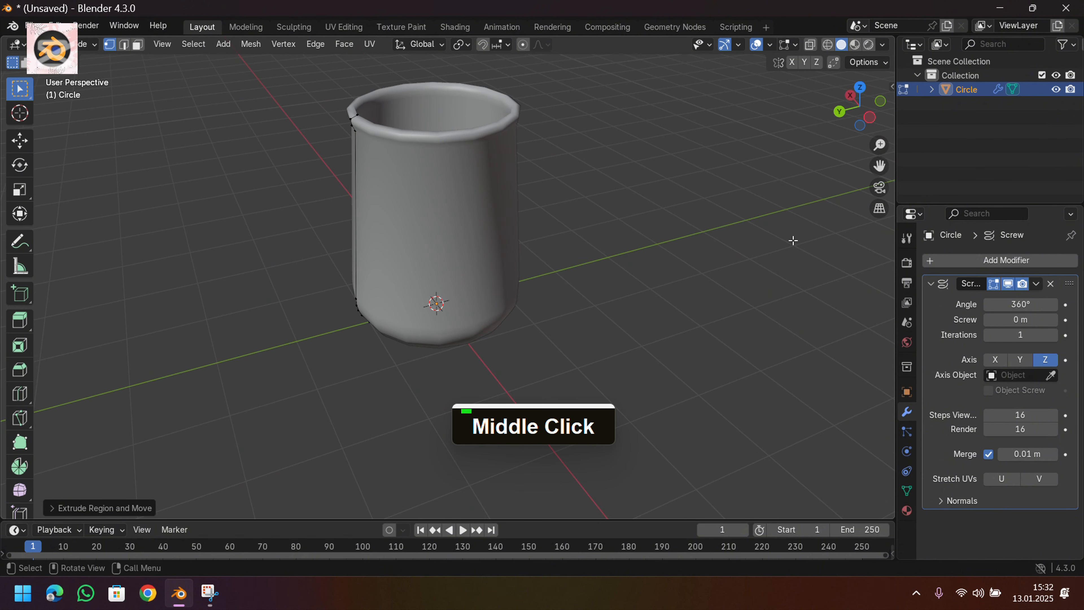
click(1029, 262)
mouse_move(1007, 261)
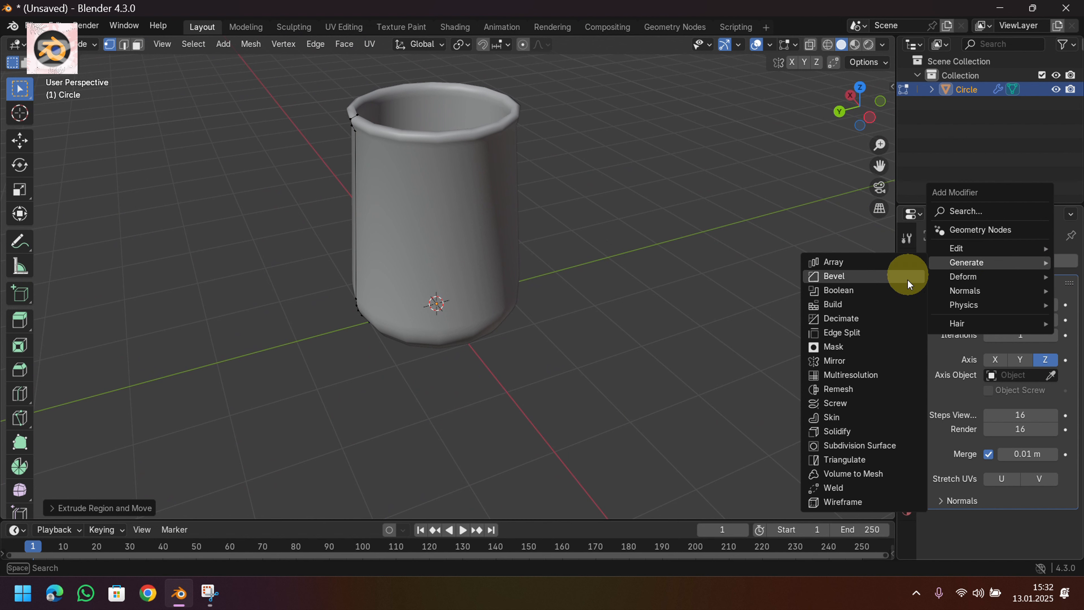
click(856, 444)
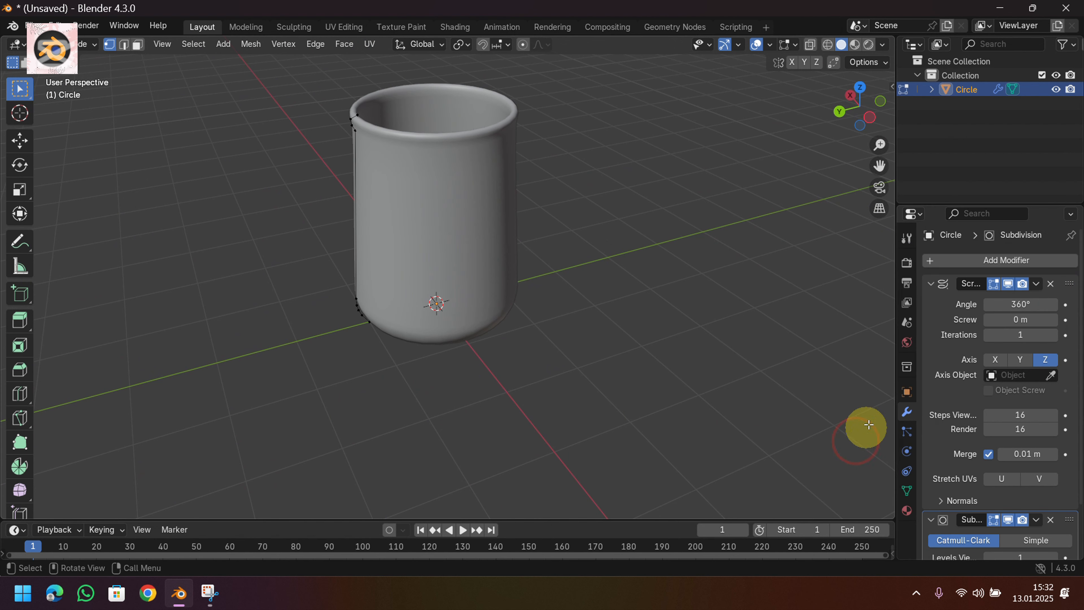
Return to Object Mode and apply the cup's Screw modifier.
click(1037, 284)
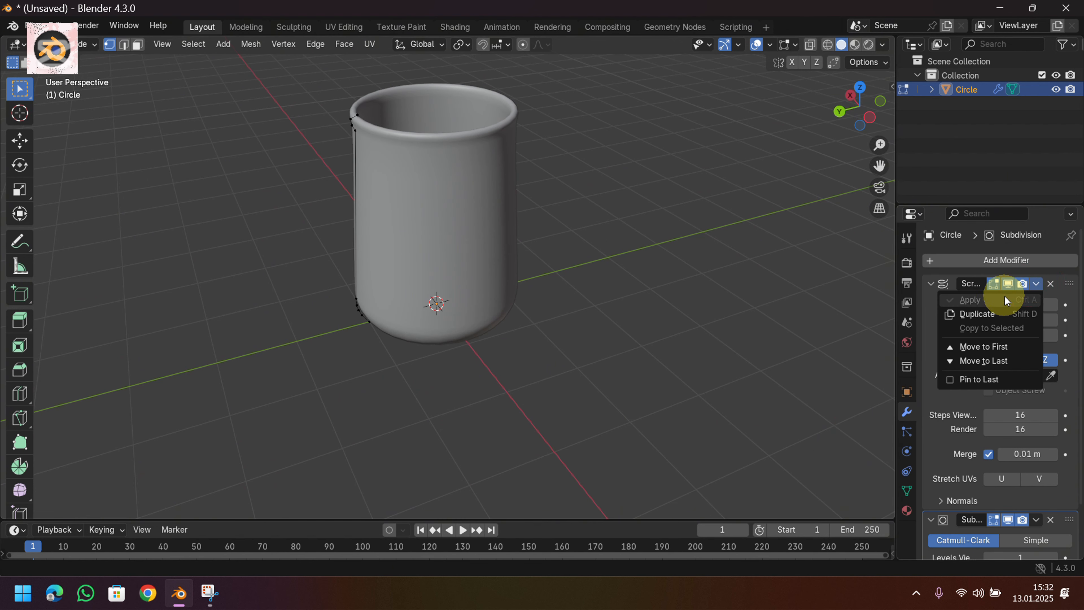
key(Tab)
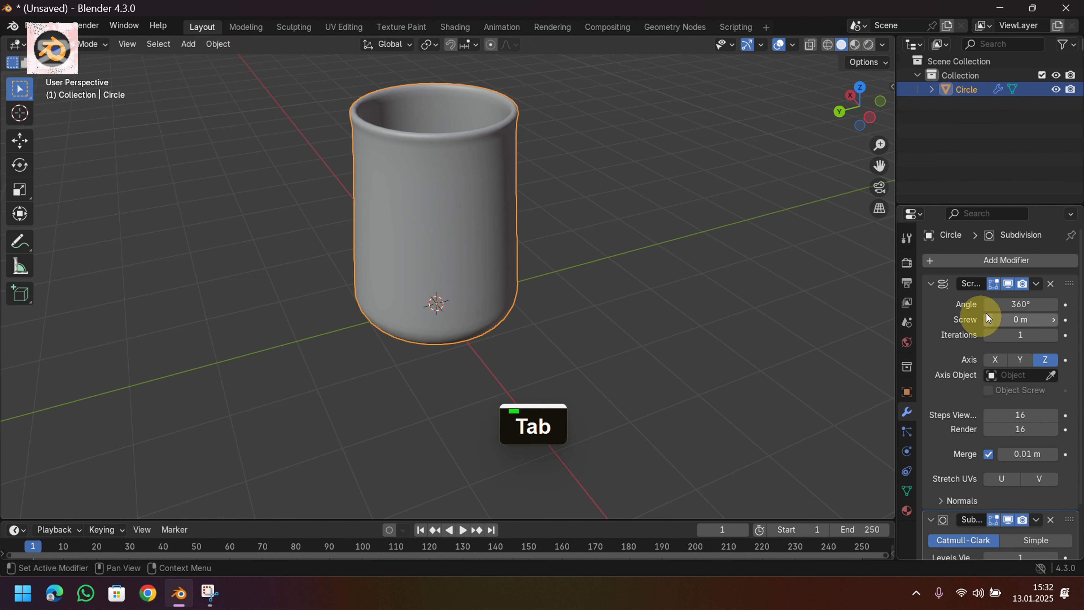
click(1037, 283)
click(1002, 295)
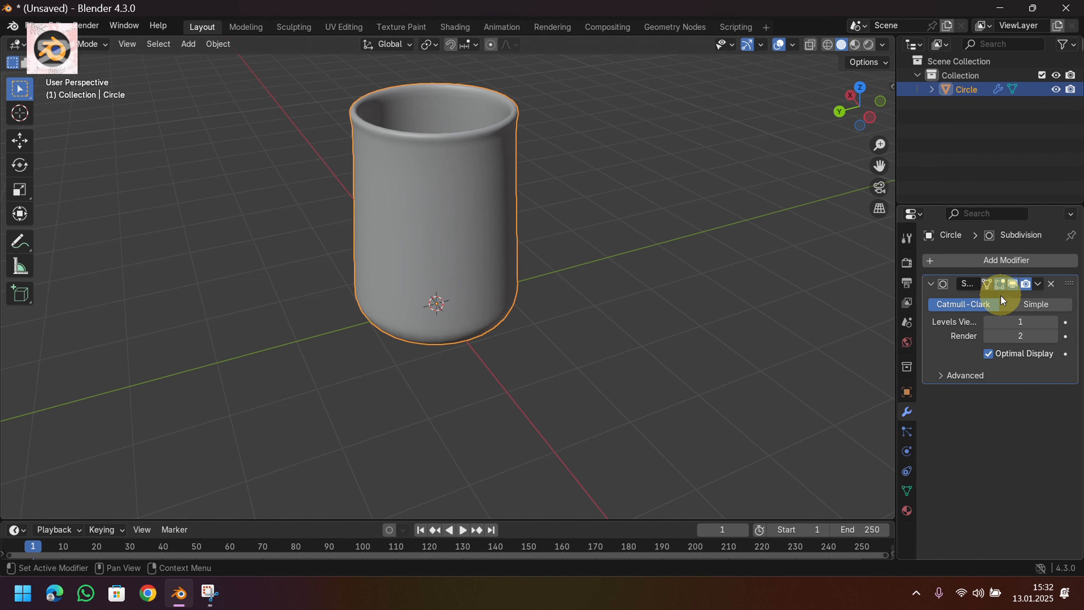
Set the Subdivision modifier's viewport levels to 2 and apply the modifier to the cup.
click(1053, 321)
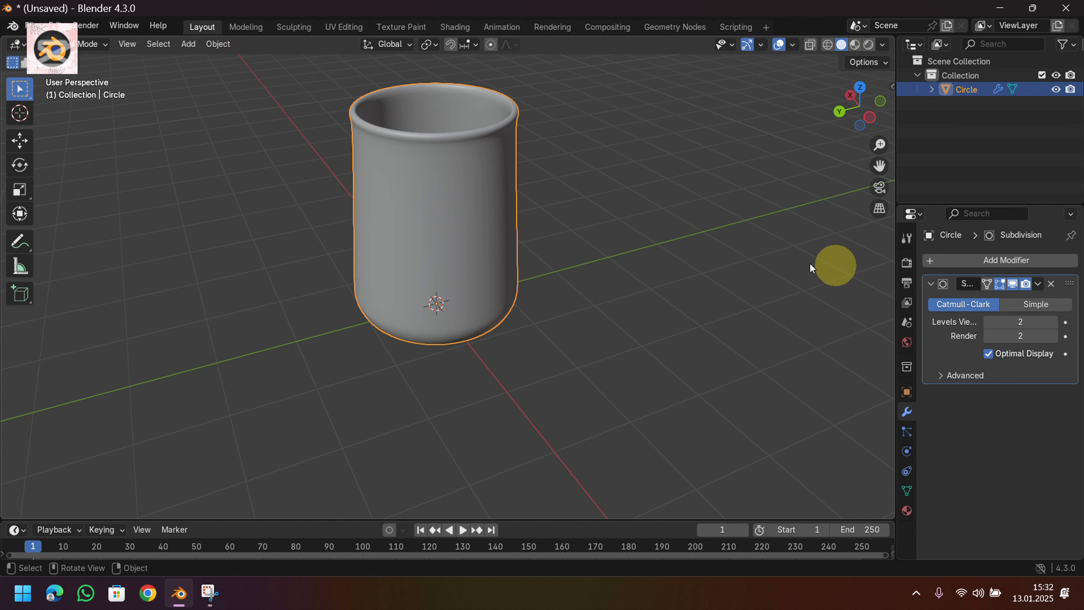
middle_drag(457, 182, 491, 239)
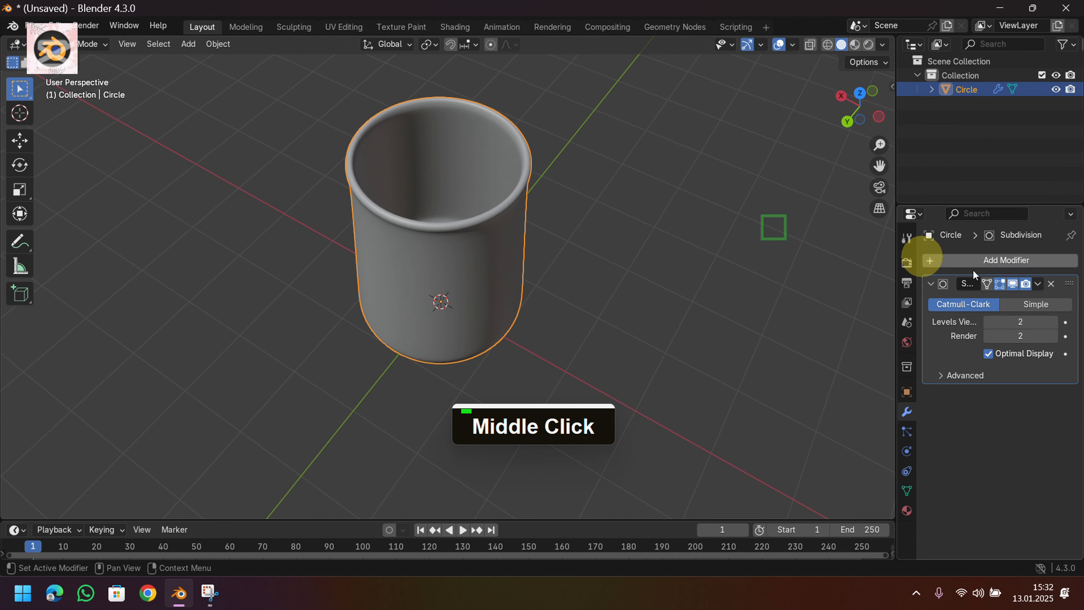
click(1038, 284)
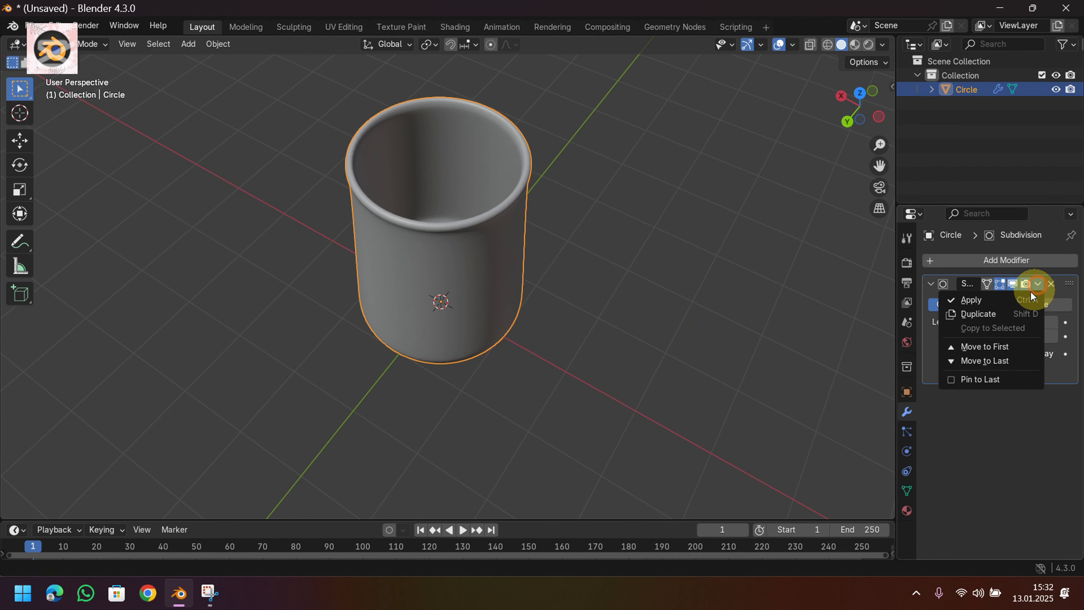
click(1006, 299)
Add a cube mesh and move it up along the Z axis until it sits above the cup.
middle_drag(568, 268, 632, 219)
scroll(632, 219, down, 5)
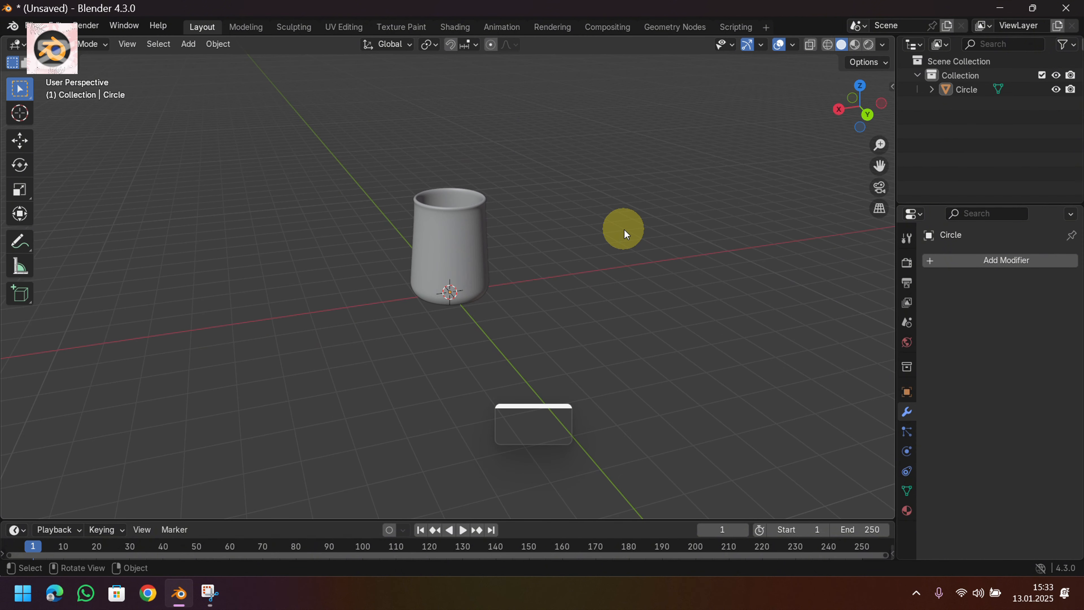
key(shift+a)
mouse_move(585, 224)
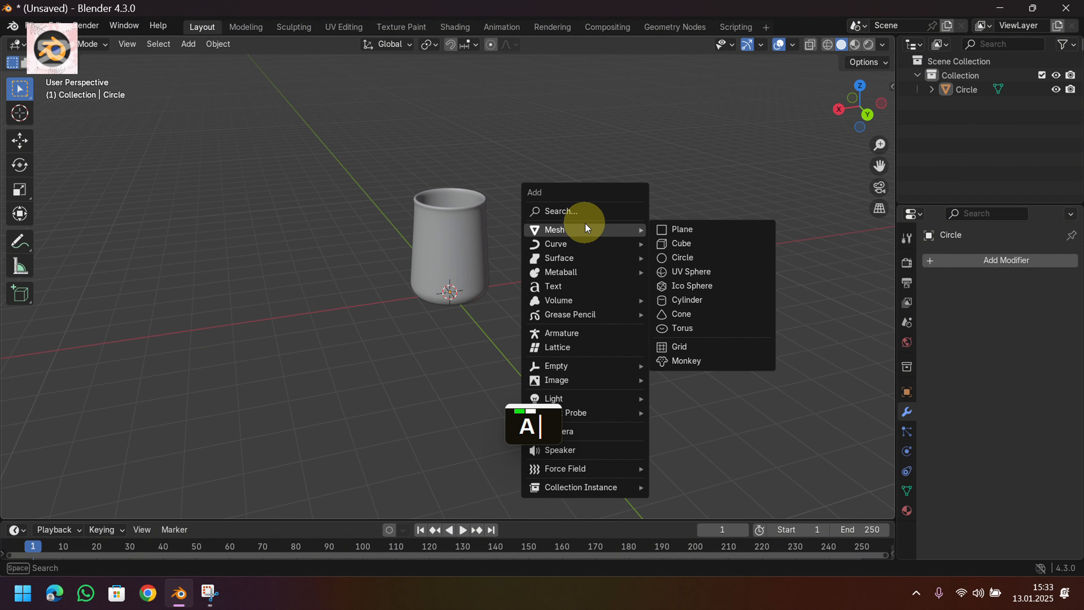
click(678, 243)
key(g)
key(z)
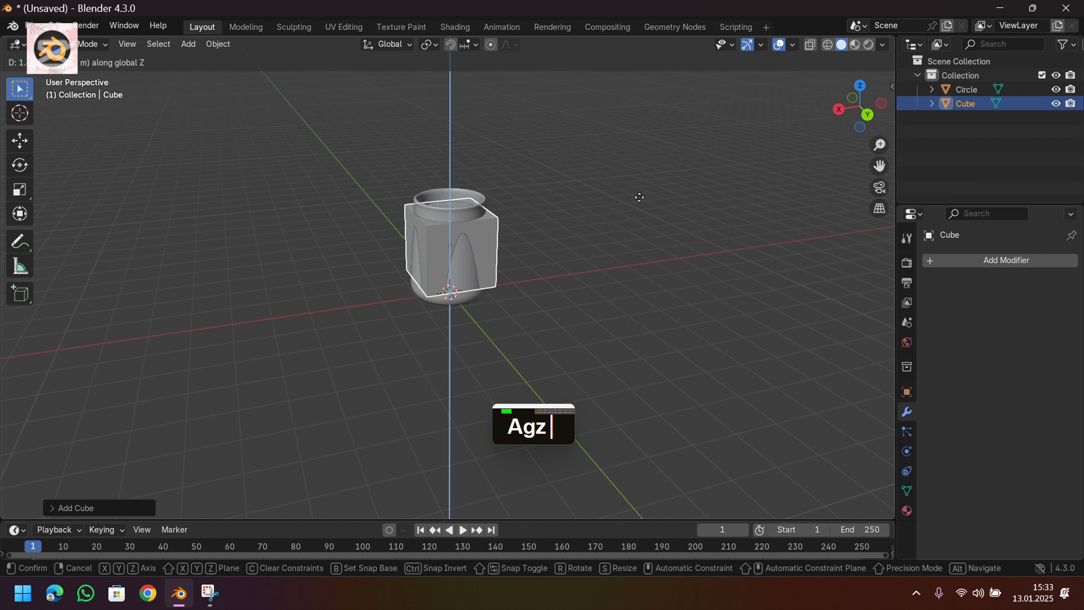
click(611, 94)
scroll(587, 144, down, 1)
Enter Edit Mode on the cube and bevel all its edges slightly with 2 segments.
key(Tab)
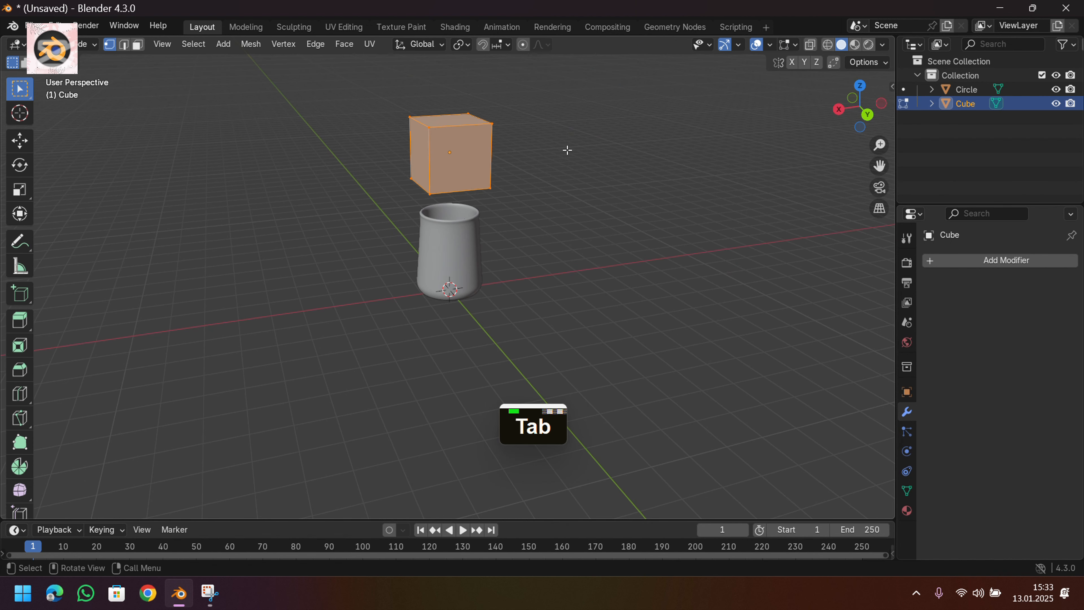
scroll(515, 145, up, 3)
shift+middle_drag(521, 141, 500, 312)
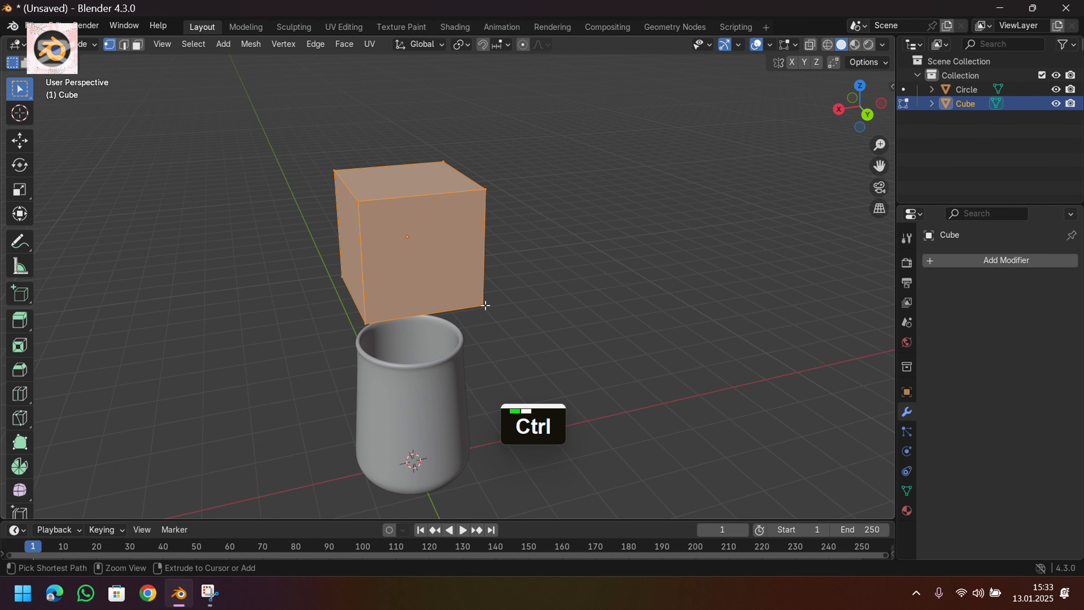
key(ctrl+b)
scroll(496, 308, up, 1)
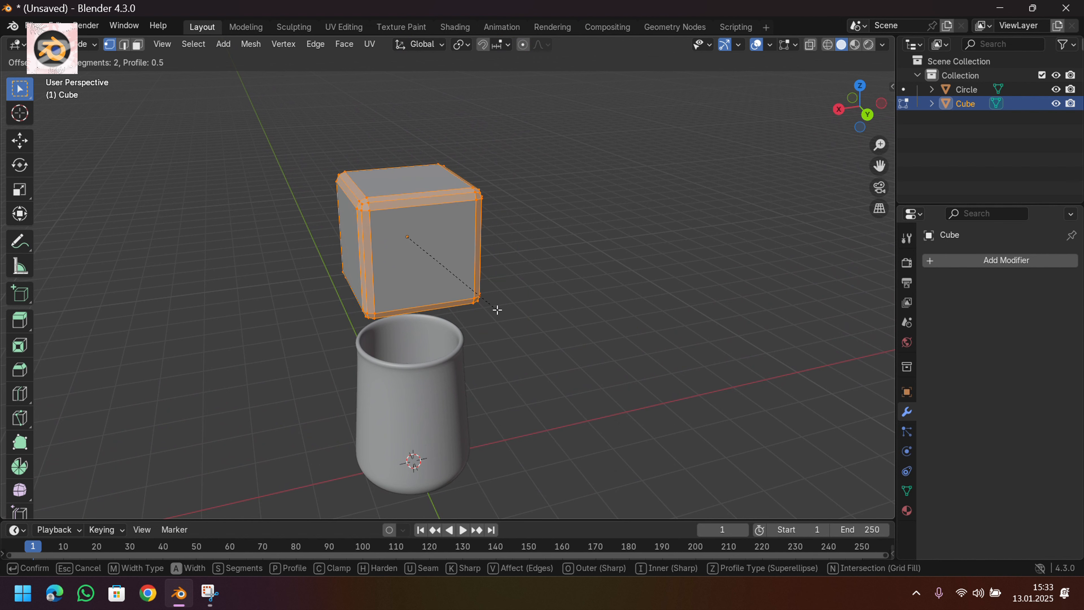
click(497, 309)
middle_drag(496, 305, 390, 275)
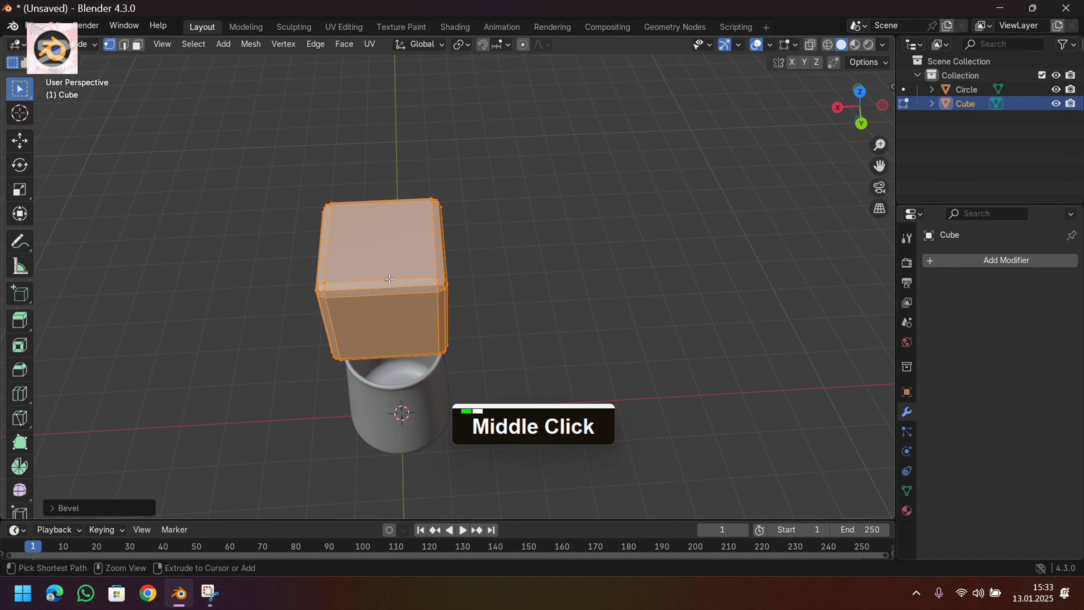
Add evenly spaced, centred loop cuts across the beveled cube in all three directions and return to Object Mode.
key(ctrl+r)
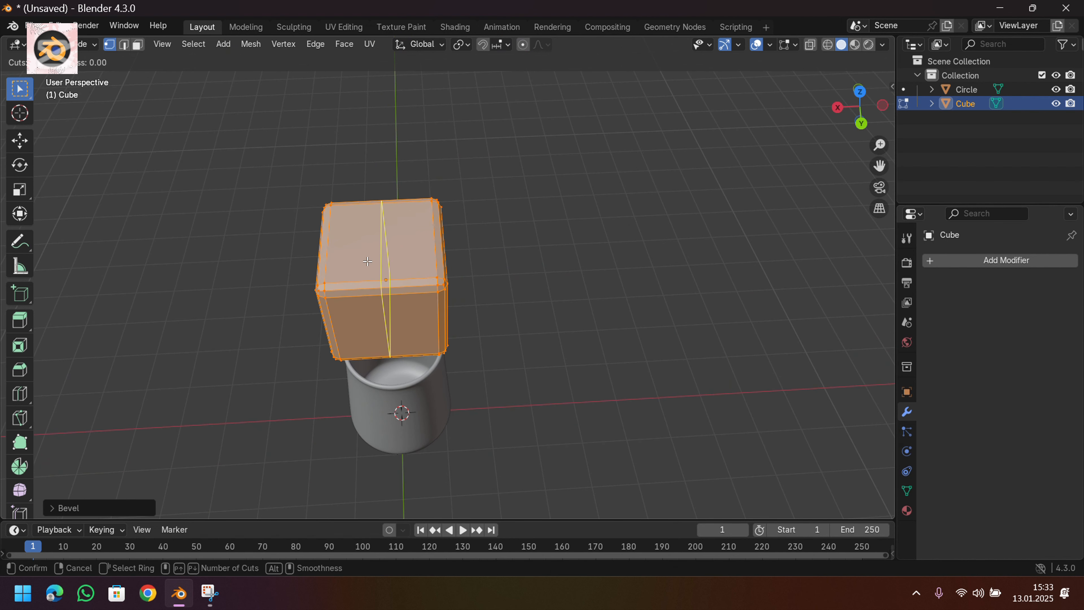
scroll(361, 260, up, 8)
double_click(367, 261)
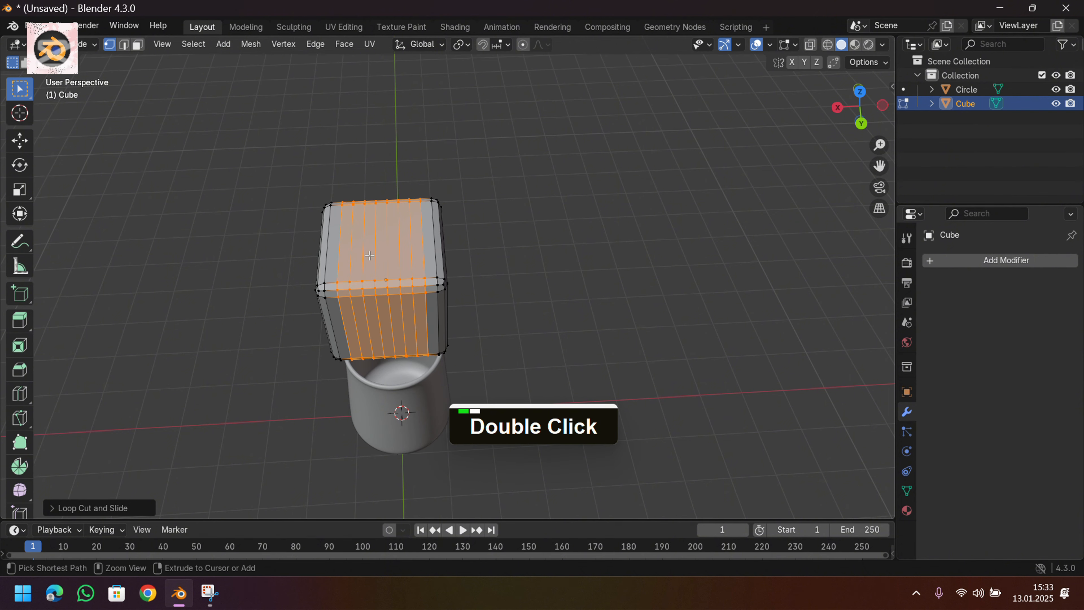
key(ctrl+r)
scroll(375, 241, up, 8)
double_click(376, 241)
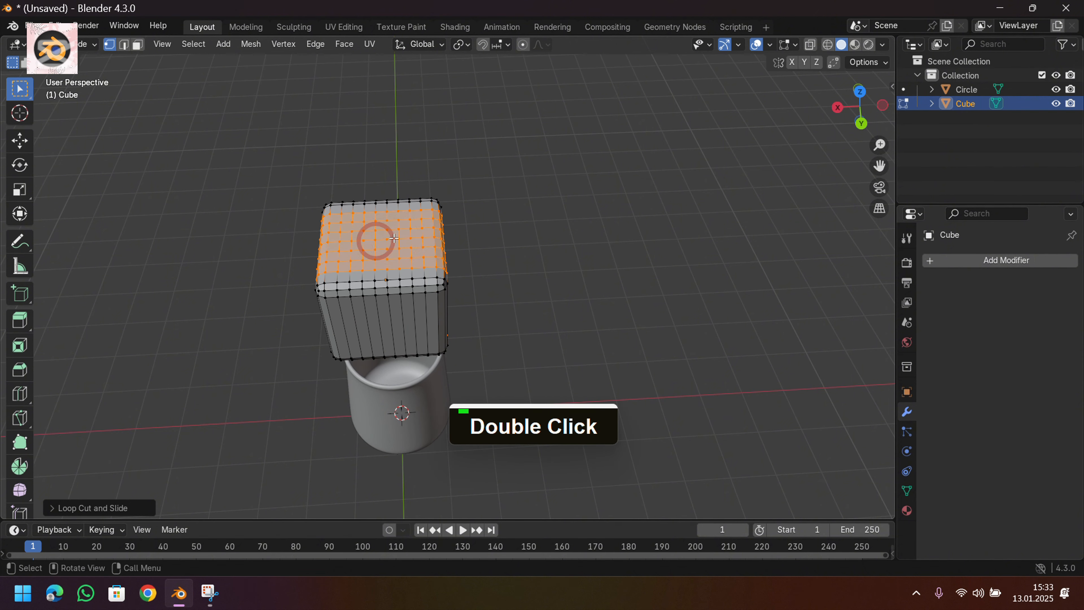
middle_drag(370, 238, 690, 238)
key(ctrl+r)
scroll(370, 235, up, 8)
double_click(371, 234)
key(Tab)
Add a Displace modifier to the cube and give it a new texture of type Clouds.
click(998, 261)
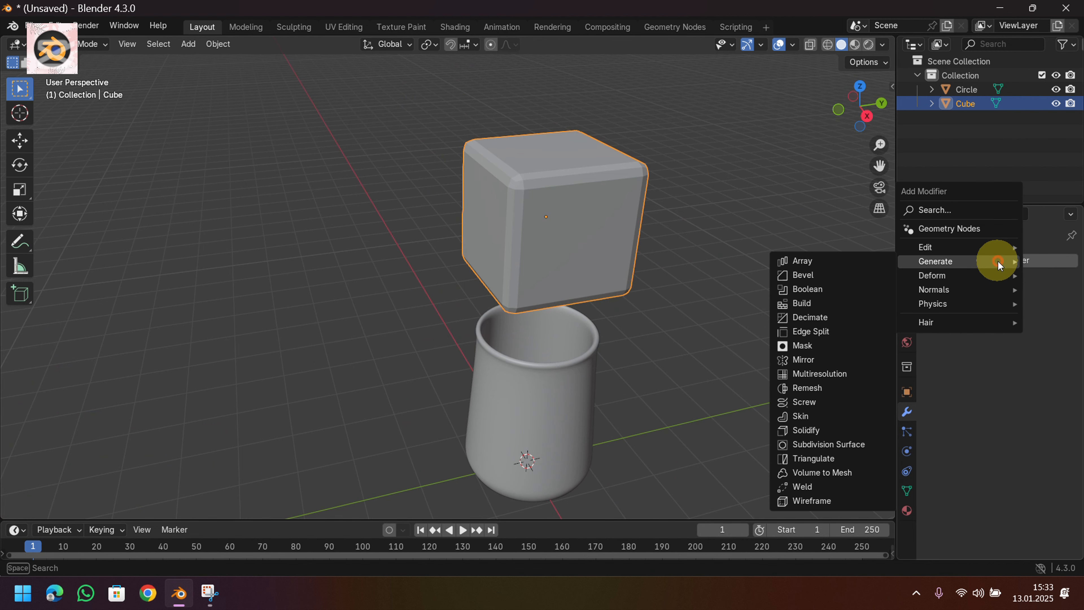
mouse_move(938, 278)
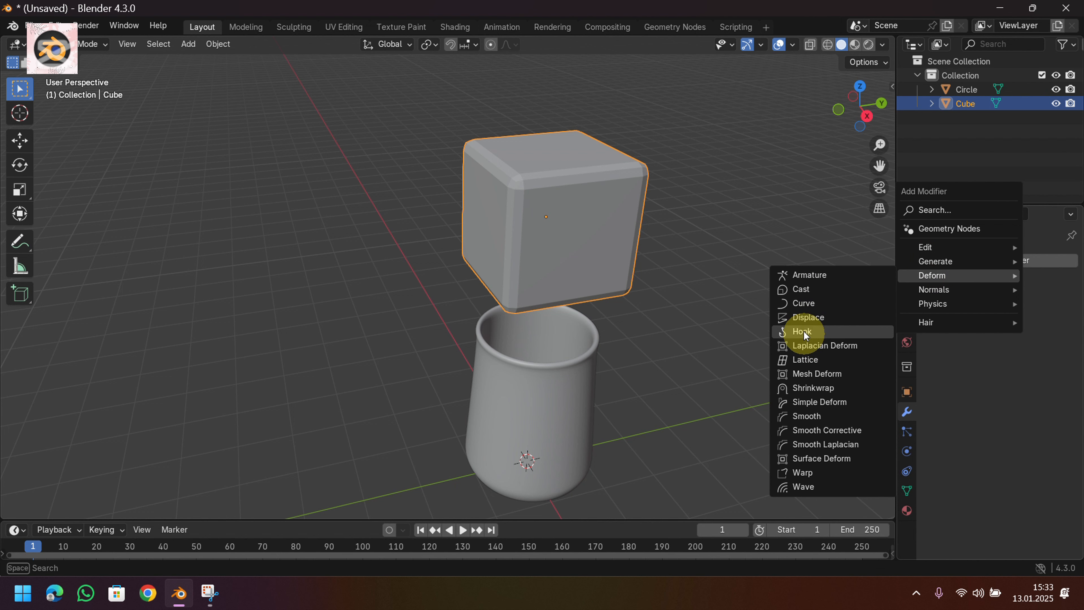
click(805, 317)
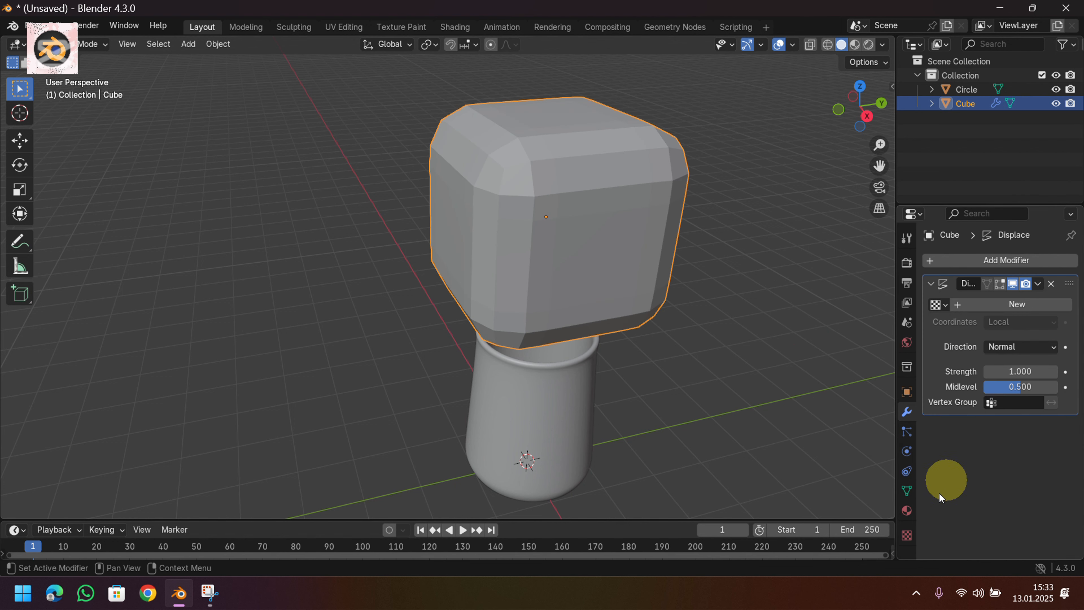
click(908, 534)
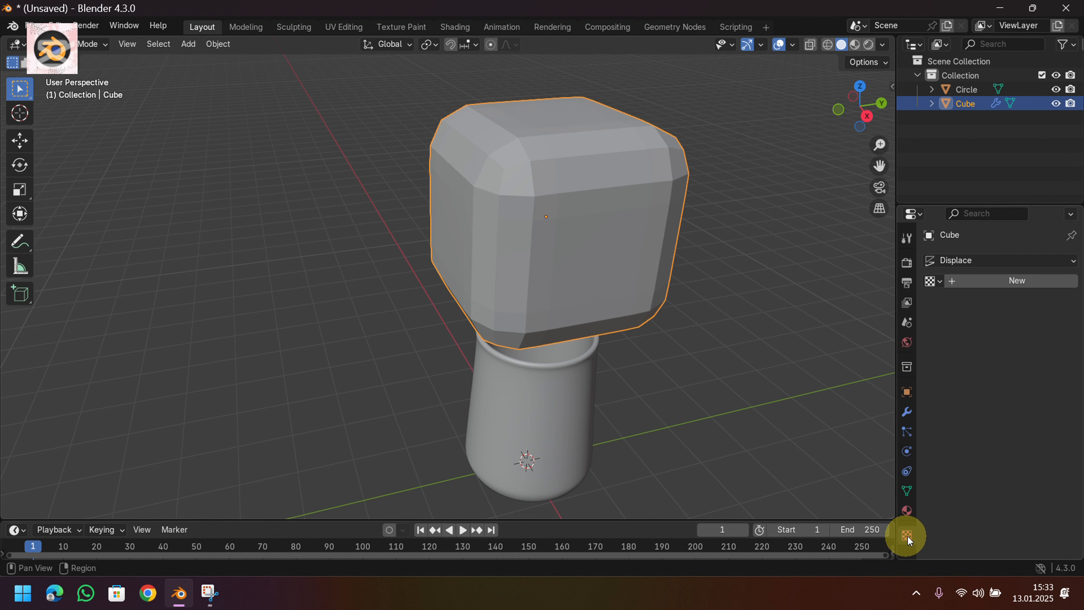
click(1002, 287)
click(1001, 301)
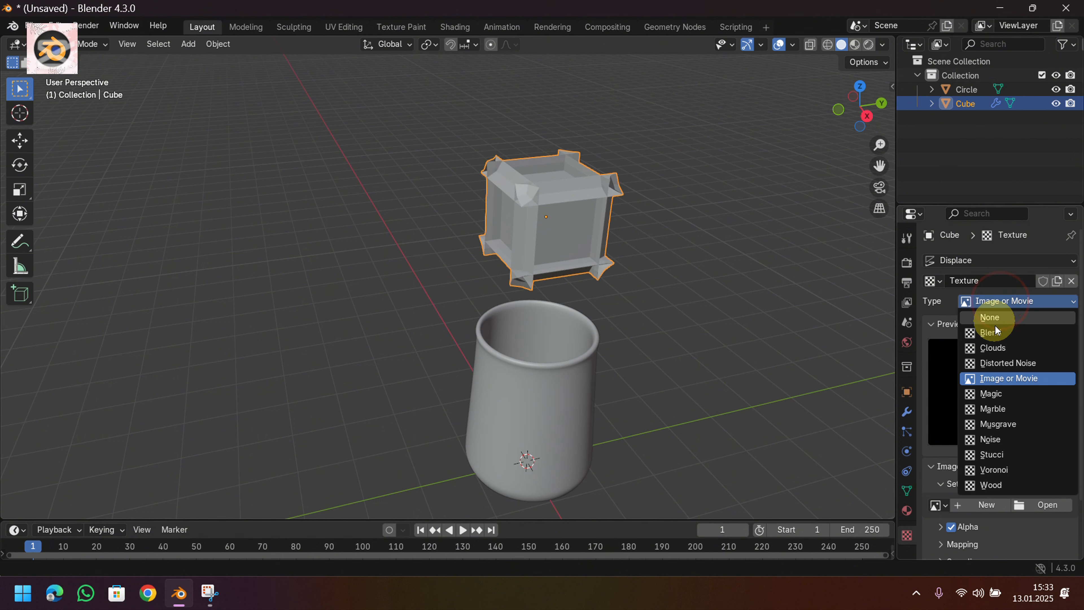
click(998, 347)
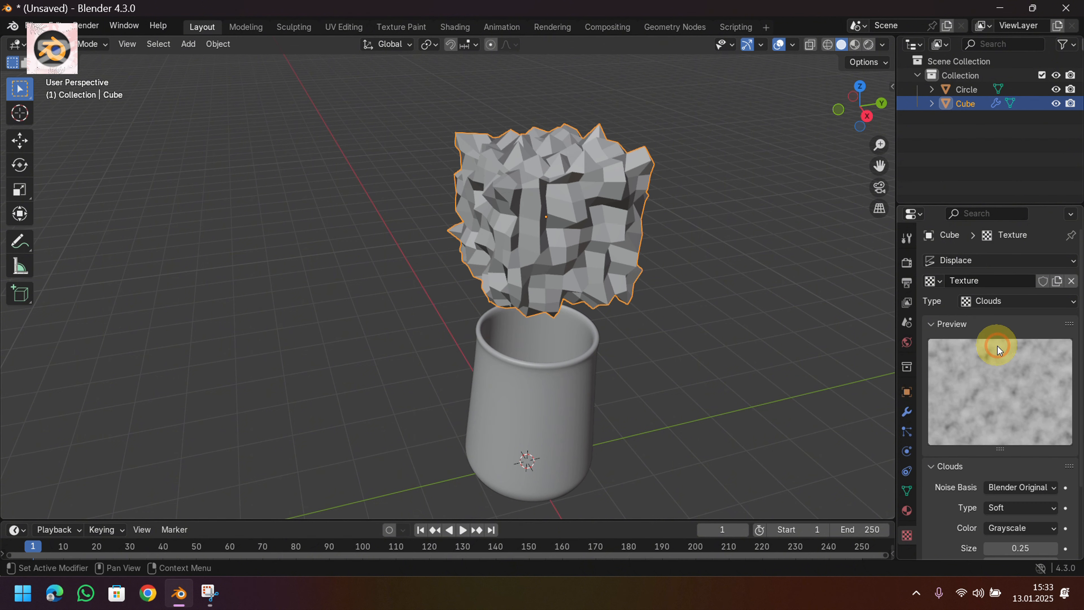
Set the Displace modifier's strength to 0.2 and shade the cube smooth.
click(906, 412)
mouse_move(1021, 368)
mouse_down()
mouse_move(977, 369)
mouse_move(1024, 370)
mouse_up()
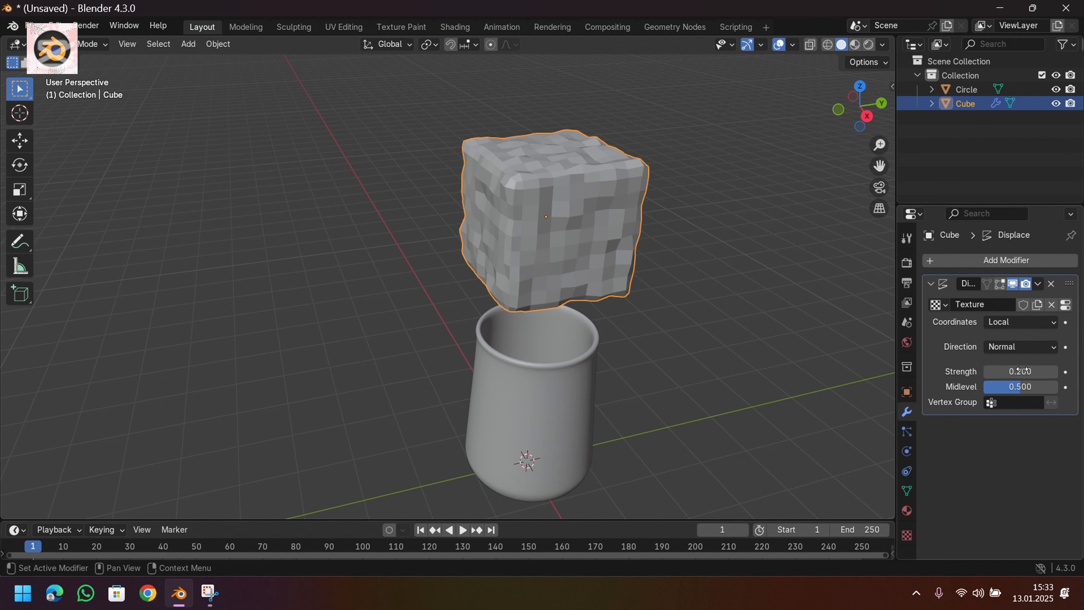
right_click(593, 238)
click(539, 236)
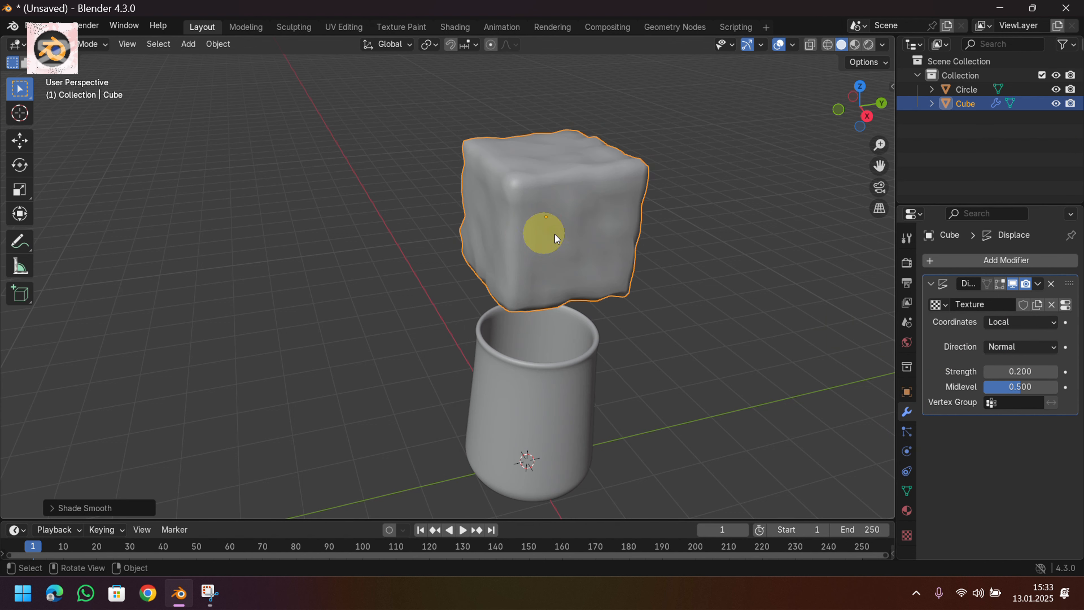
Apply the Displace modifier to the cube.
middle_drag(679, 230, 610, 212)
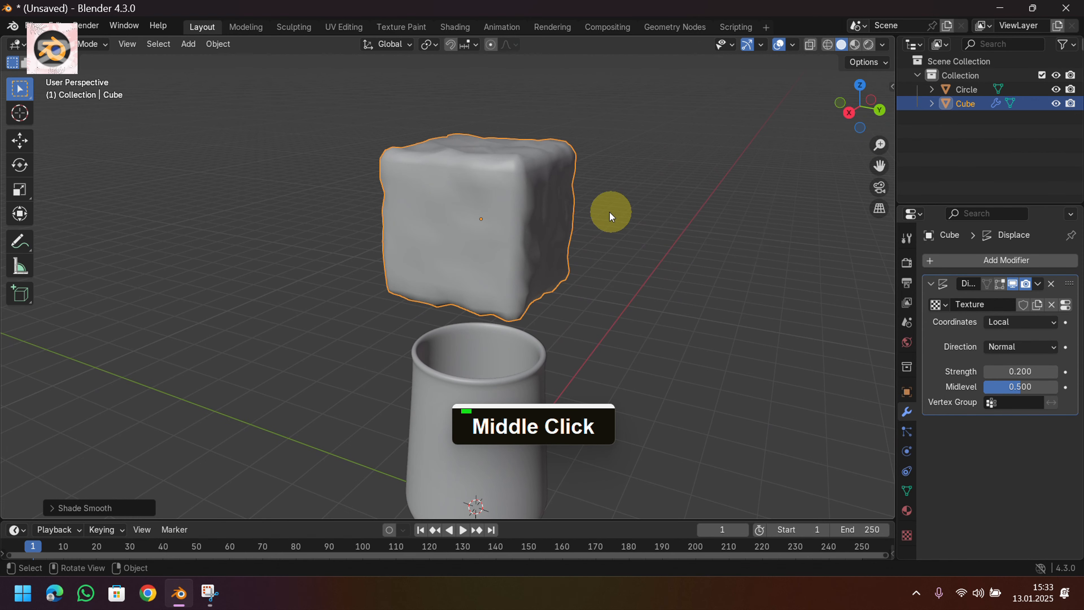
click(1036, 284)
click(1002, 294)
Scale the cube down until it fits well within the cup's opening and lower it along Z to just above the rim.
middle_drag(664, 296, 695, 320)
key(s)
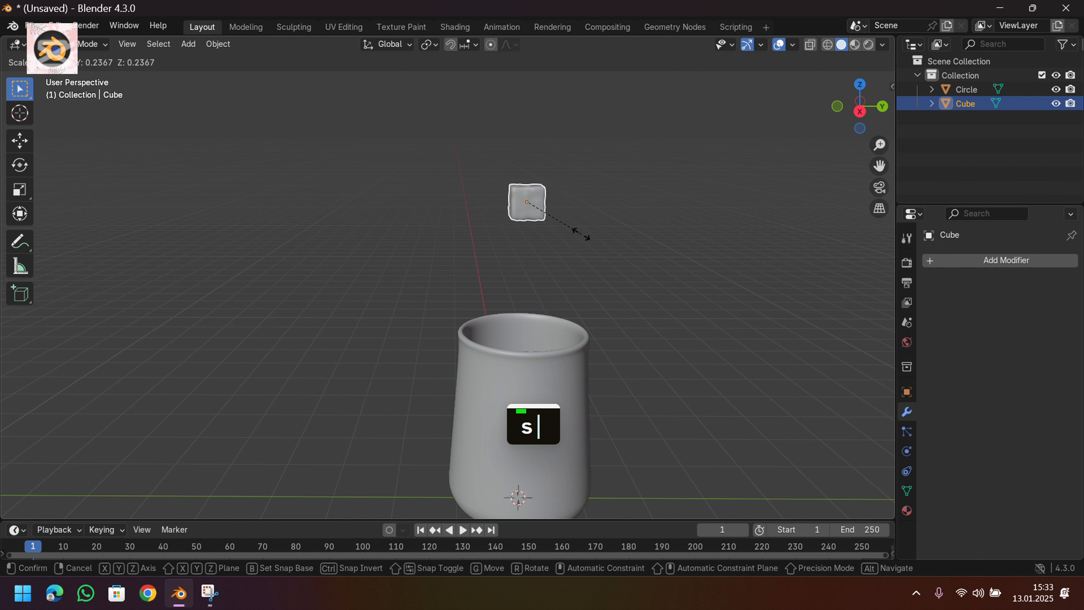
click(562, 226)
key(g)
key(z)
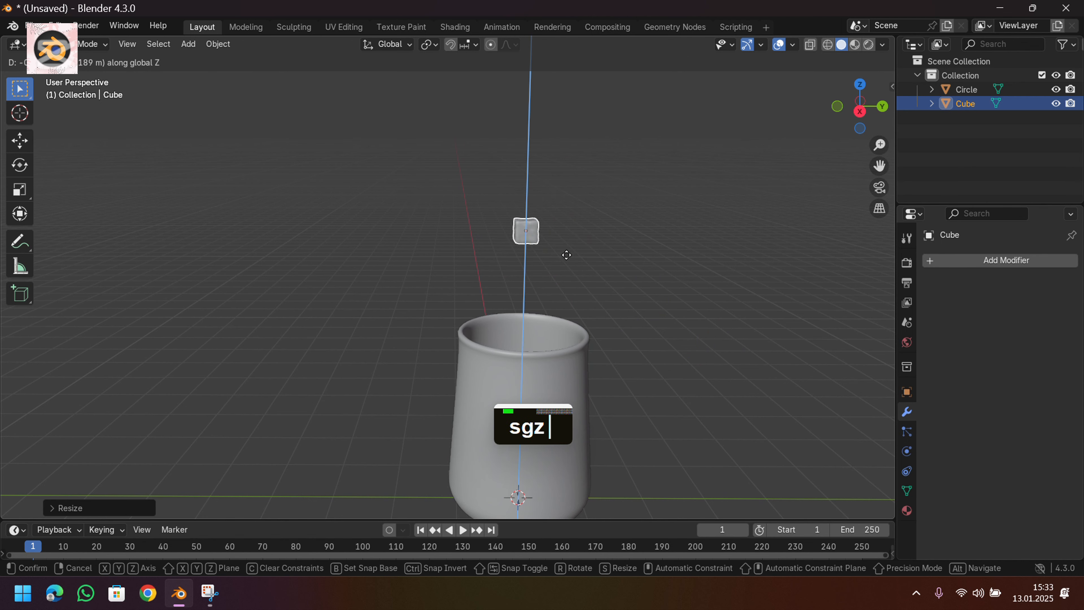
click(559, 280)
Make the cup a rigid body of type Passive with its collision shape set to Mesh.
middle_drag(554, 282, 588, 245)
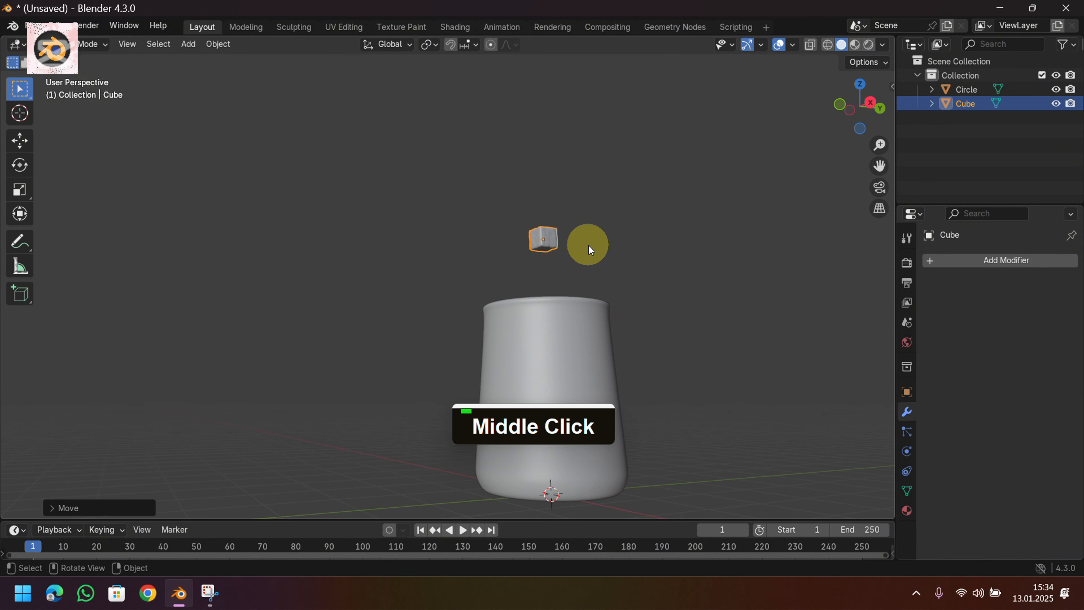
click(567, 360)
middle_drag(695, 304, 696, 369)
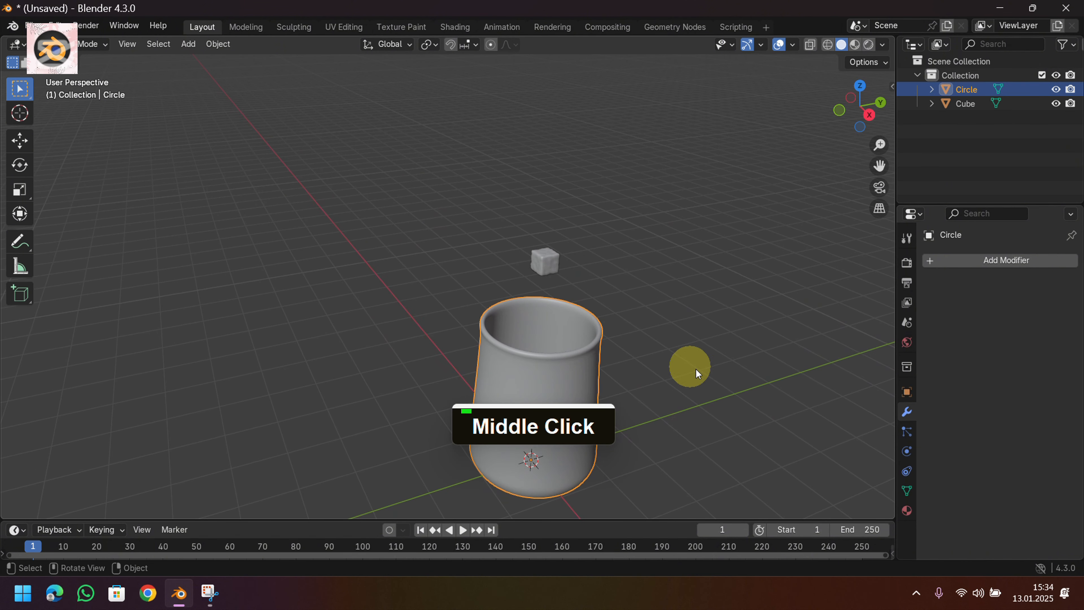
click(906, 452)
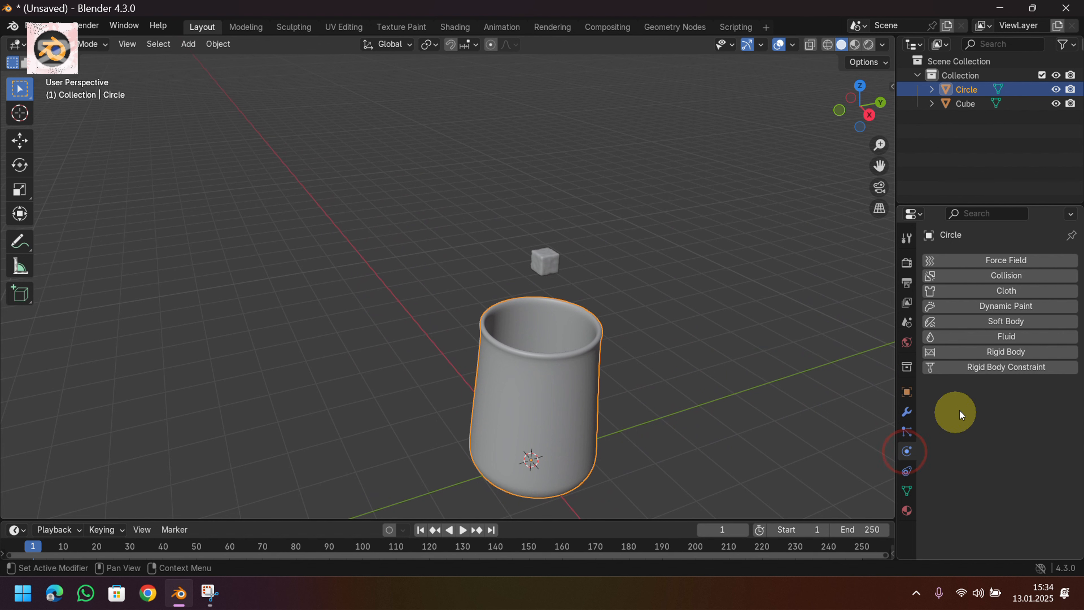
click(1010, 353)
click(1005, 409)
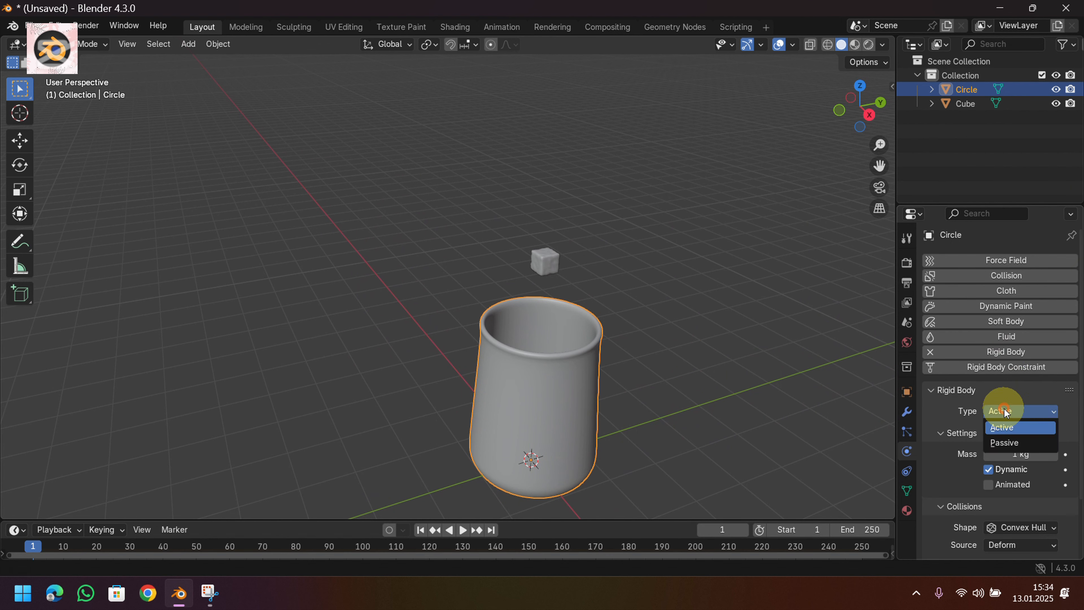
click(1001, 442)
click(1018, 497)
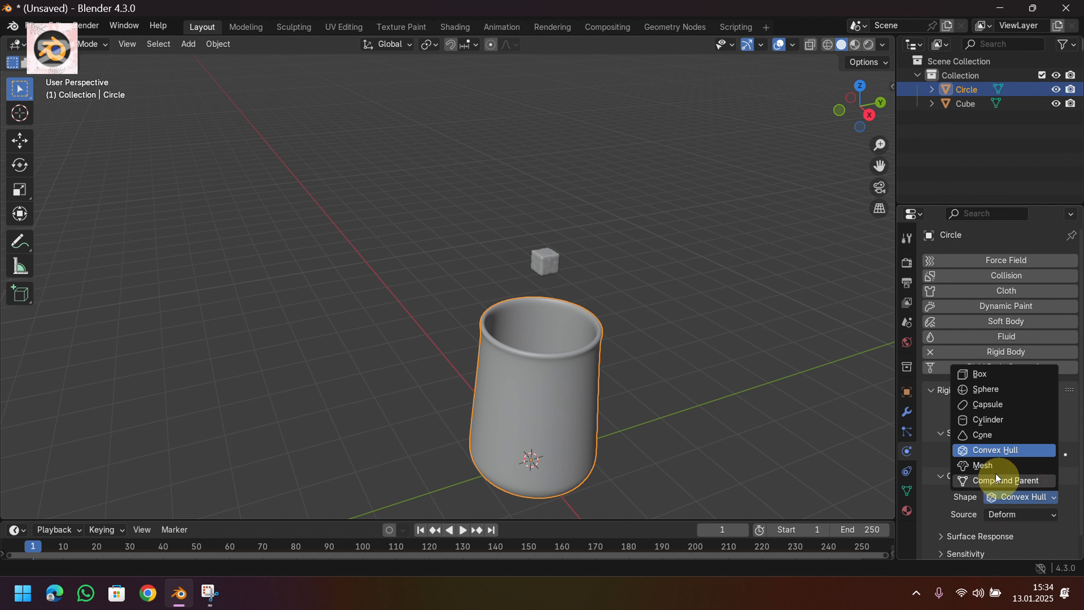
click(990, 466)
Add an active rigid body to the small cube, then test its fall into the cup and return to frame 1.
click(549, 262)
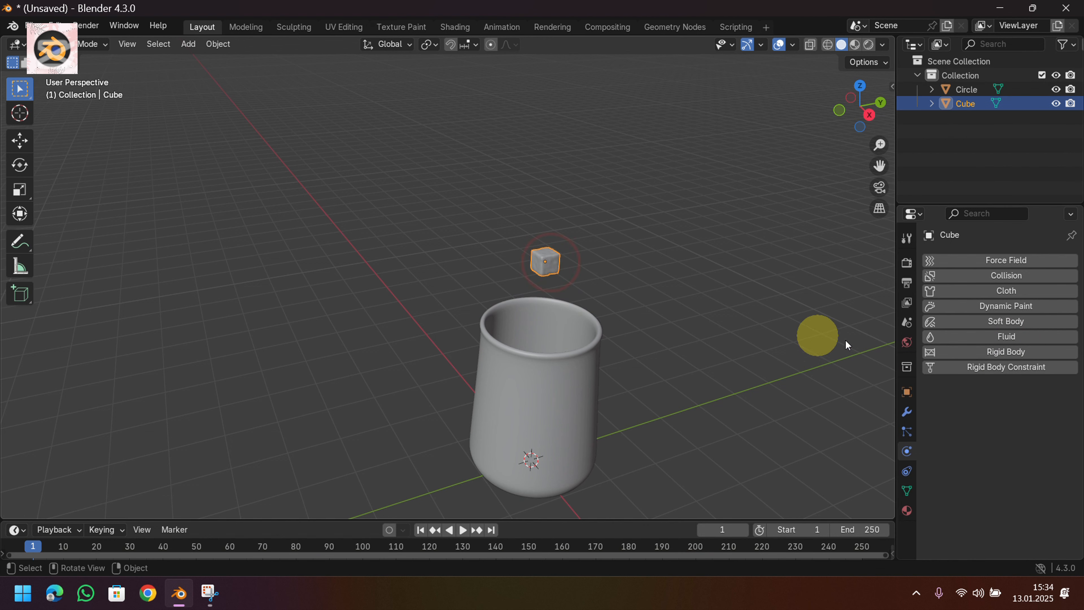
click(1002, 354)
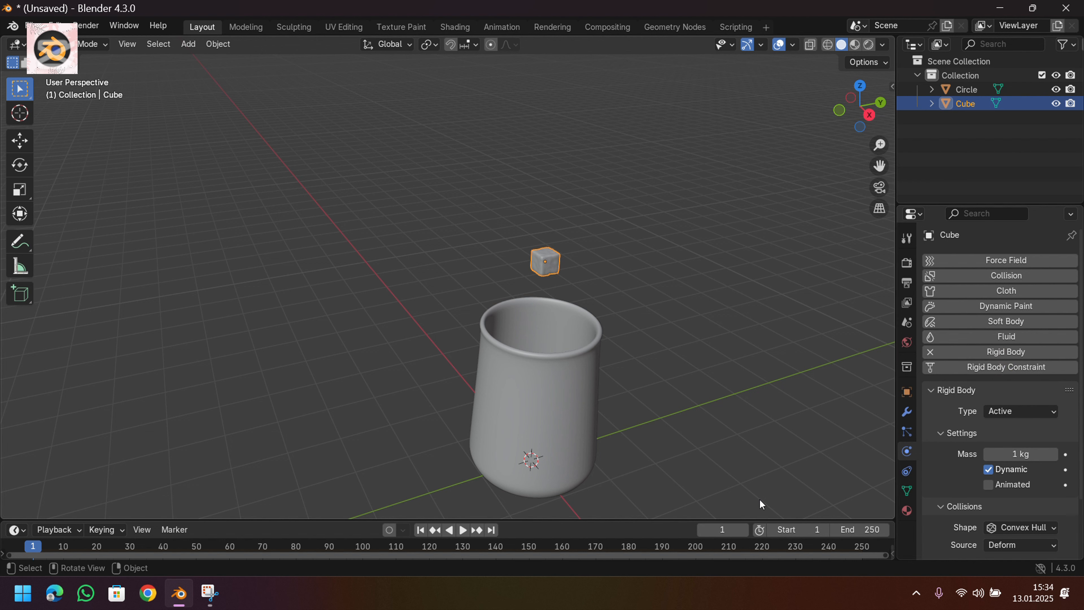
click(463, 530)
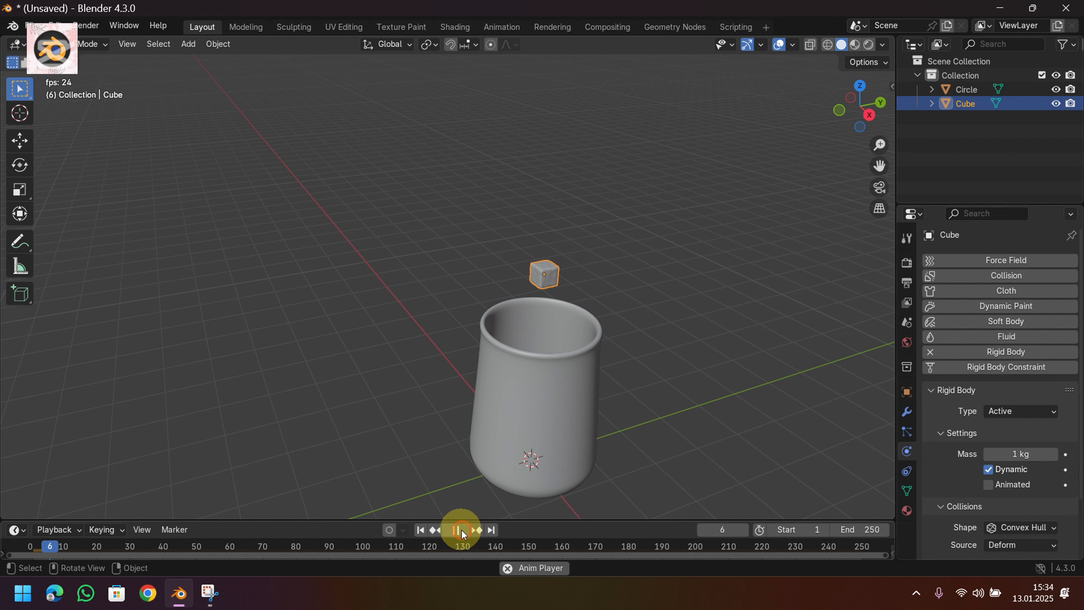
click(453, 531)
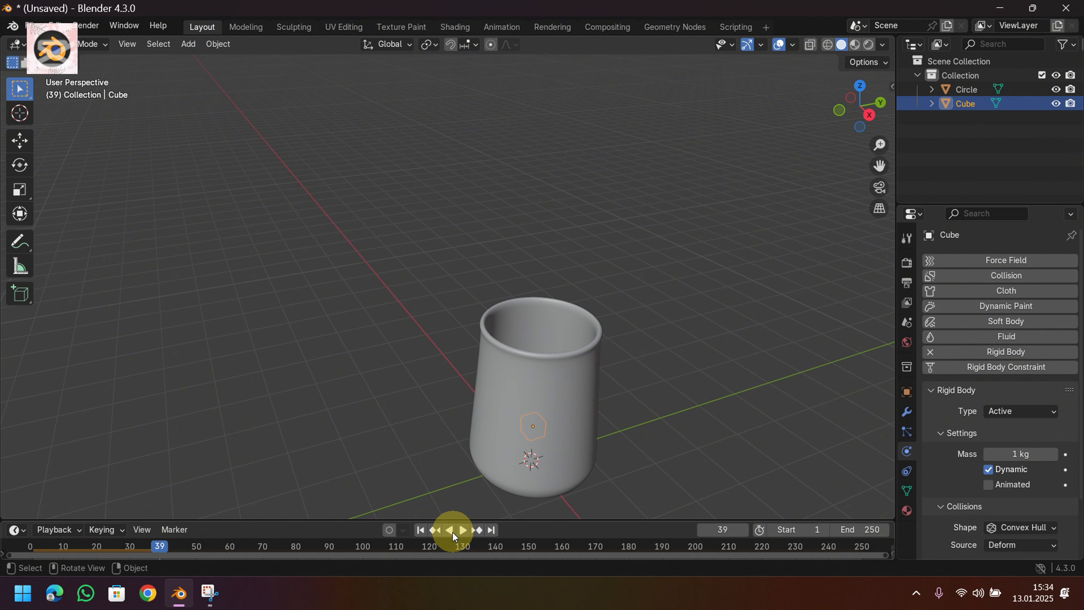
click(420, 530)
Enlarge the cube to about 1.2 times its size, replay the drop into the cup and return to frame 1.
middle_drag(543, 339, 557, 307)
key(s)
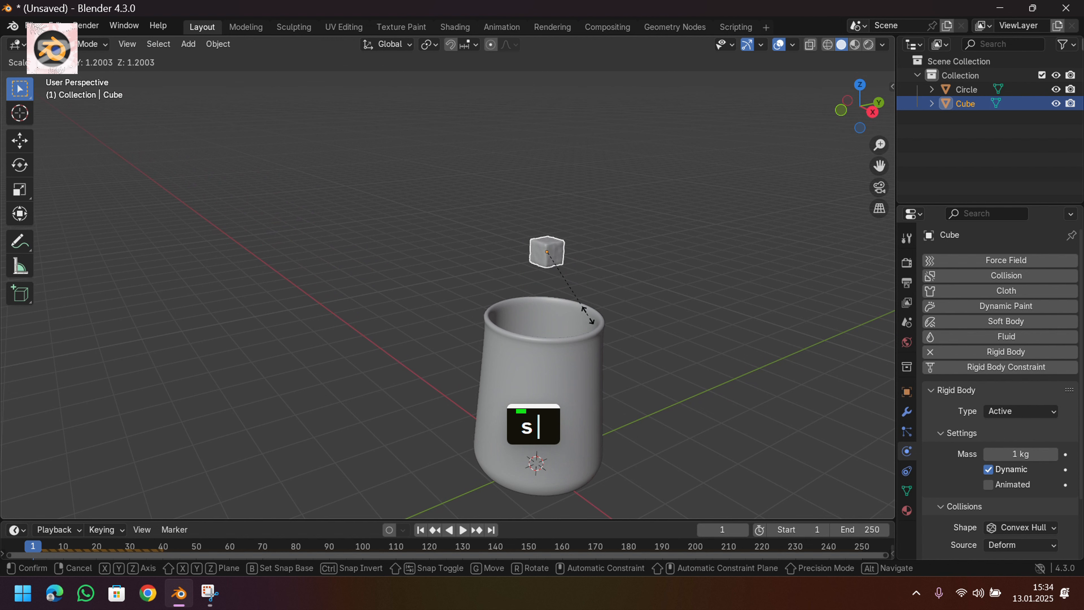
click(592, 316)
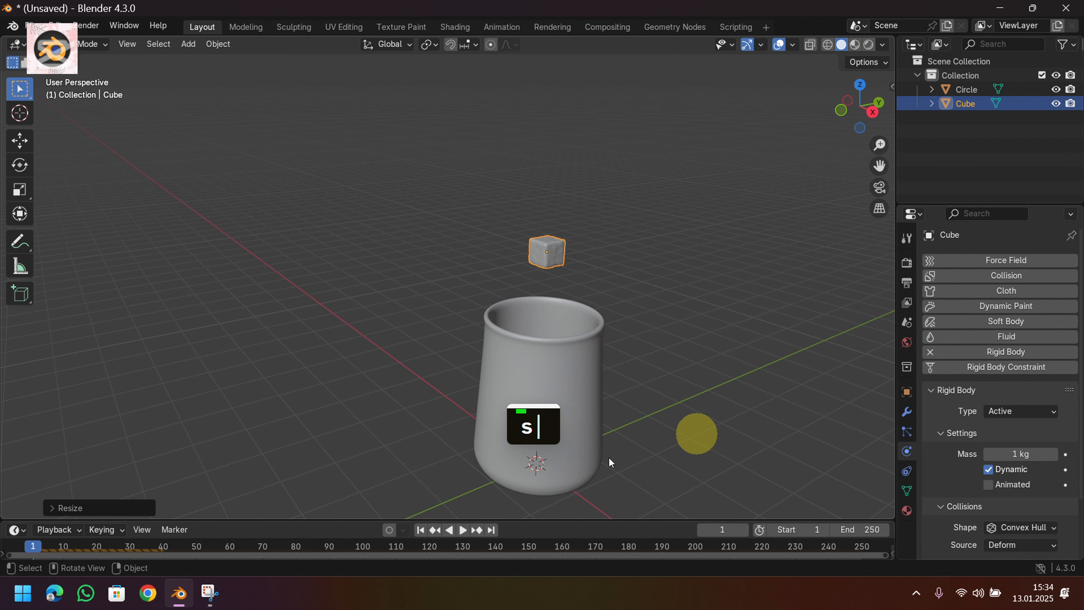
click(466, 531)
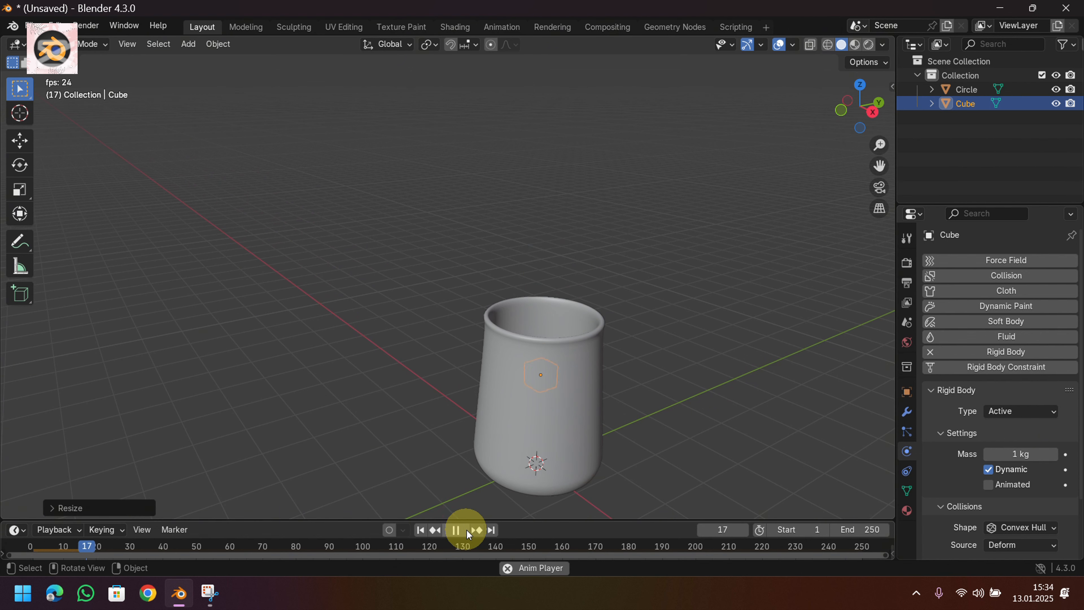
click(466, 530)
click(421, 531)
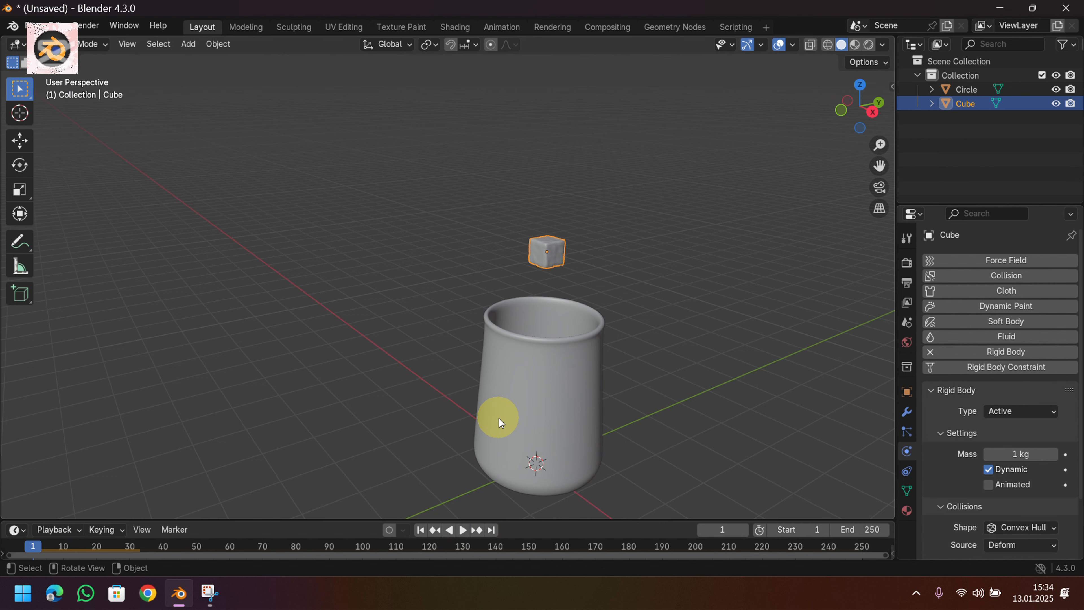
Duplicate the cube twice, stacking the copies with gaps above it and moving the second copy along the Z axis.
key(shift+d)
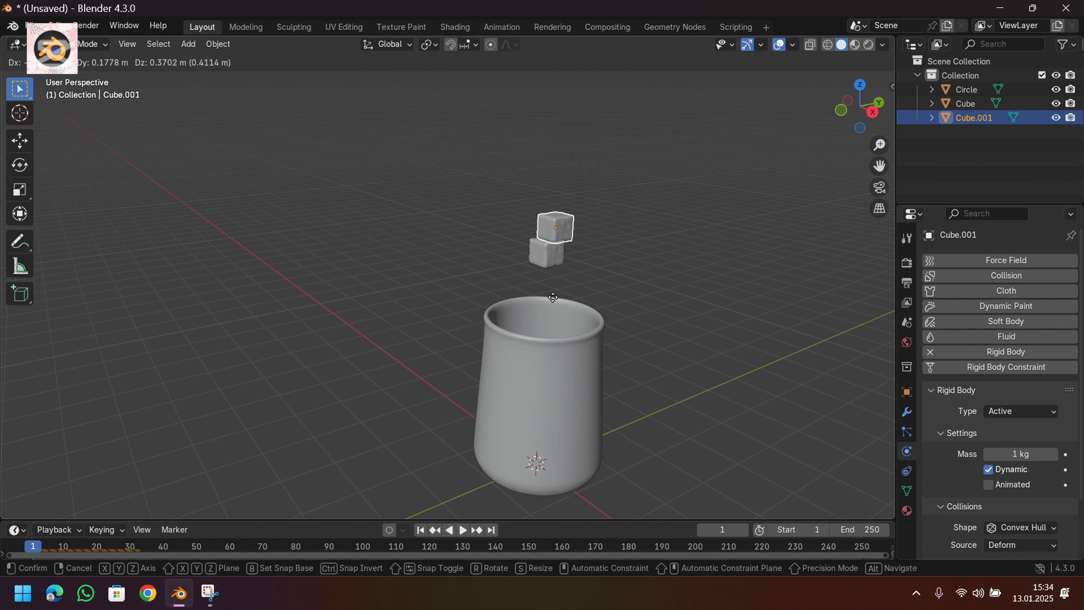
click(548, 278)
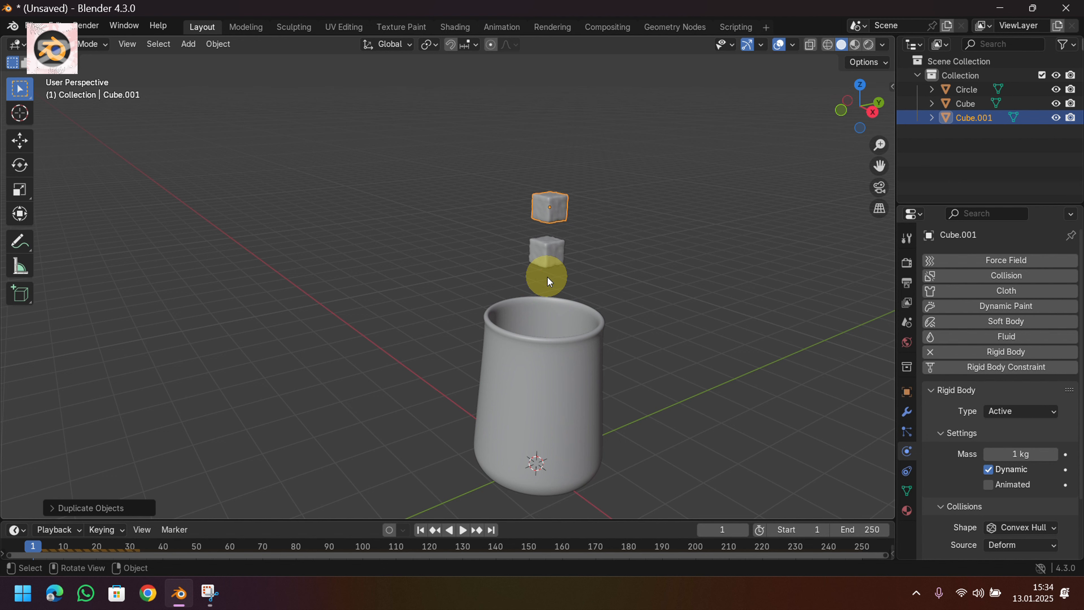
key(shift+d)
key(z)
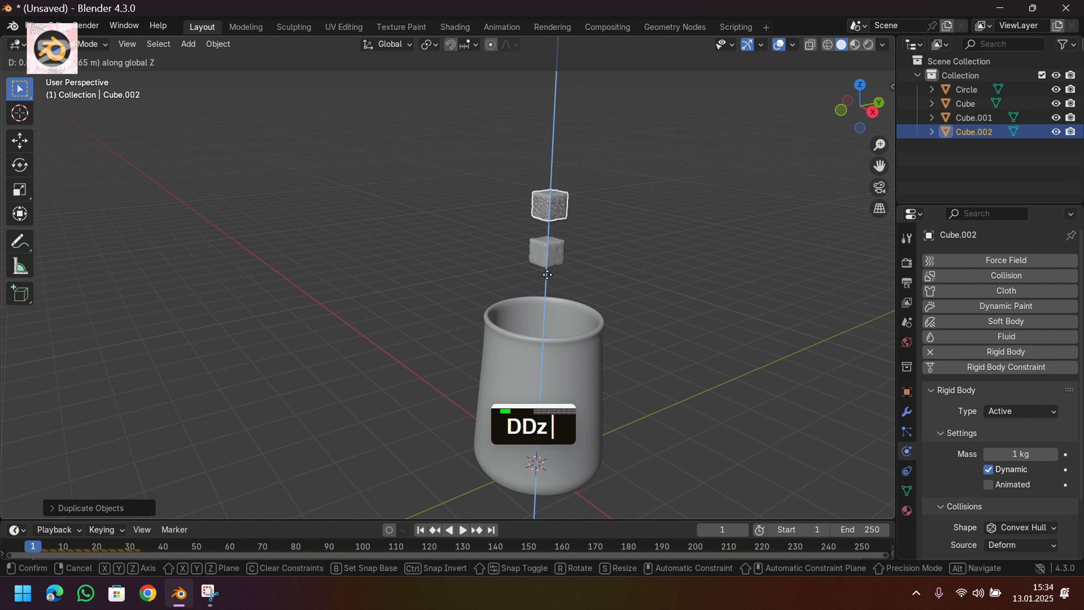
click(555, 232)
Rotate each of the three stacked cubes freely to a different tilt, working from the top cube to the lowest.
middle_drag(555, 232, 593, 196)
key(r)
click(512, 207)
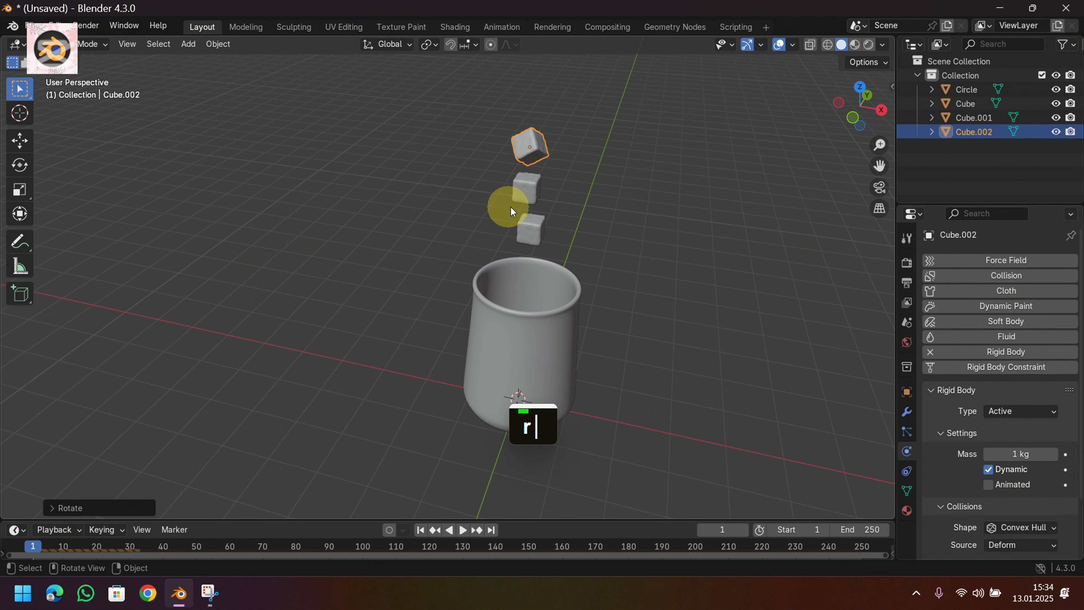
double_click(528, 197)
key(r)
click(625, 187)
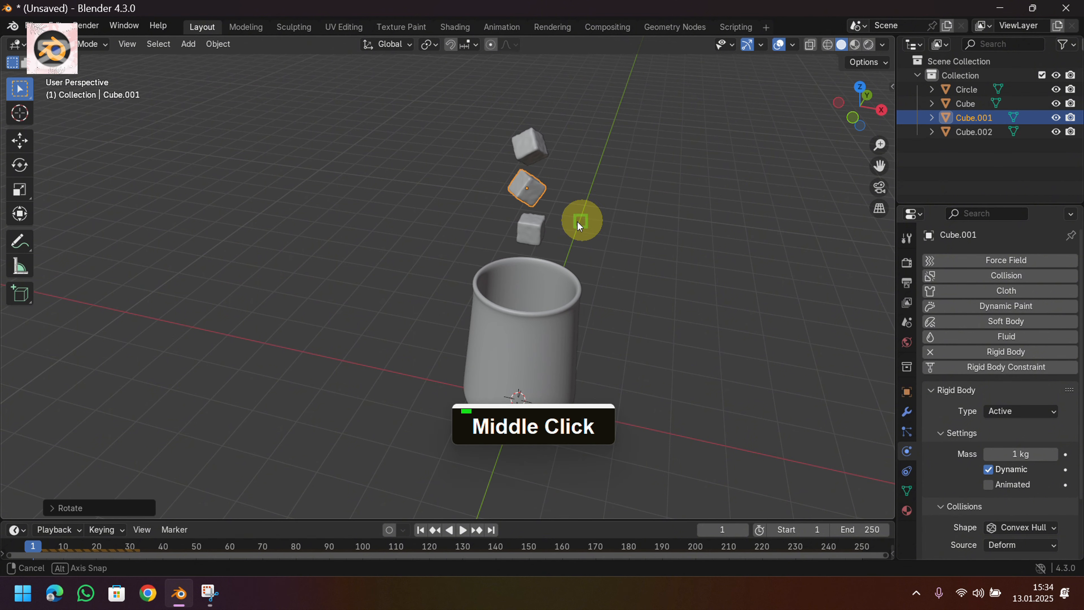
middle_drag(578, 222, 468, 219)
click(518, 261)
key(r)
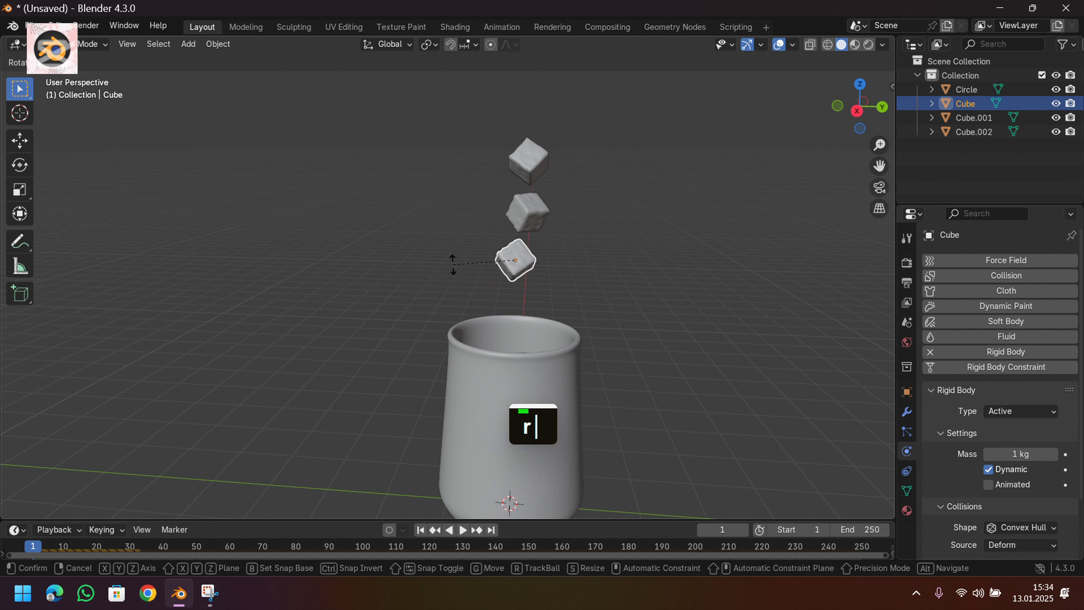
click(446, 299)
Play the rigid body simulation of the three tilted cubes dropping into the cup, then stop playback.
click(458, 531)
click(463, 530)
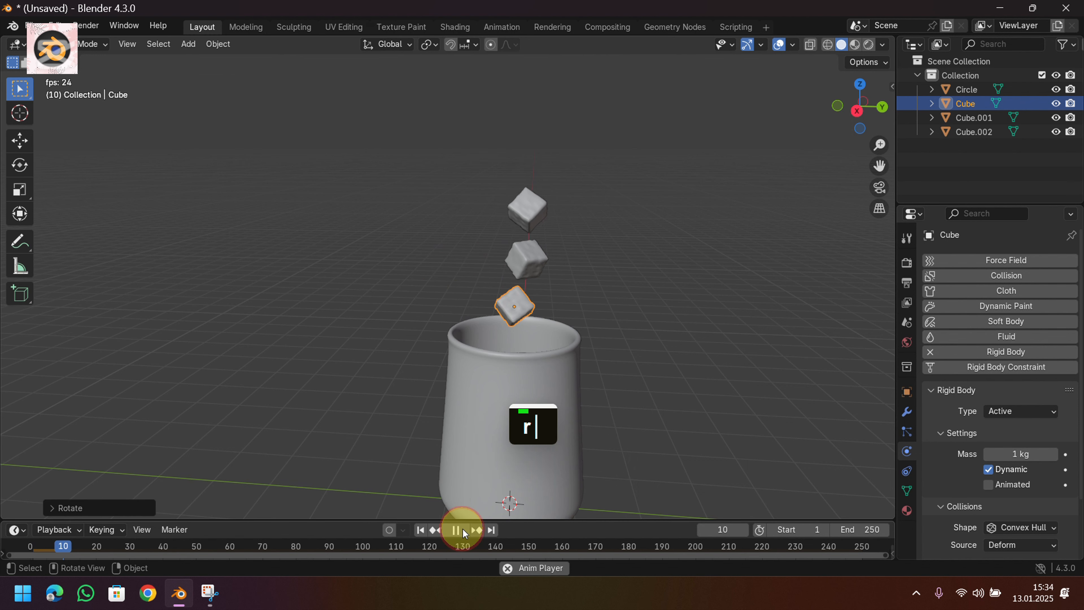
click(461, 529)
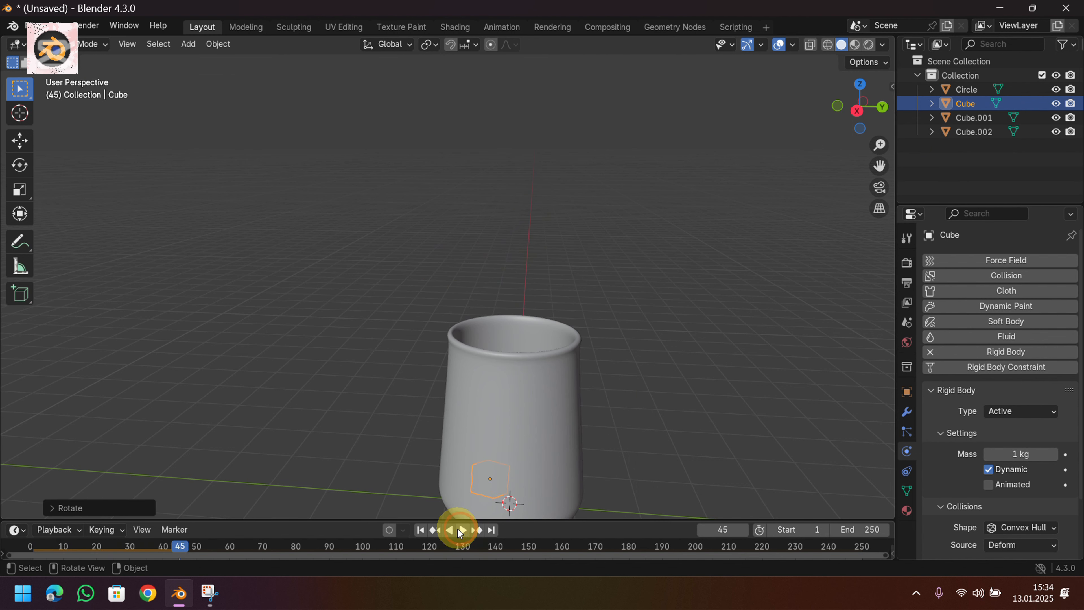
Return to frame 1 and expand the Rigid Body World cache settings in the scene properties.
click(420, 530)
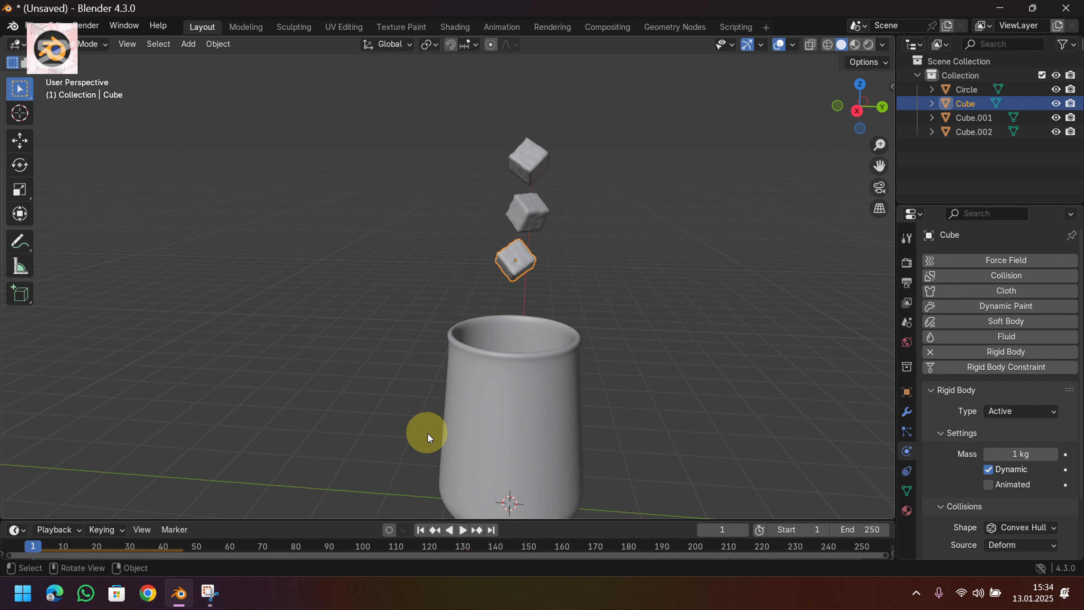
scroll(438, 443, down, 1)
middle_drag(470, 431, 745, 327)
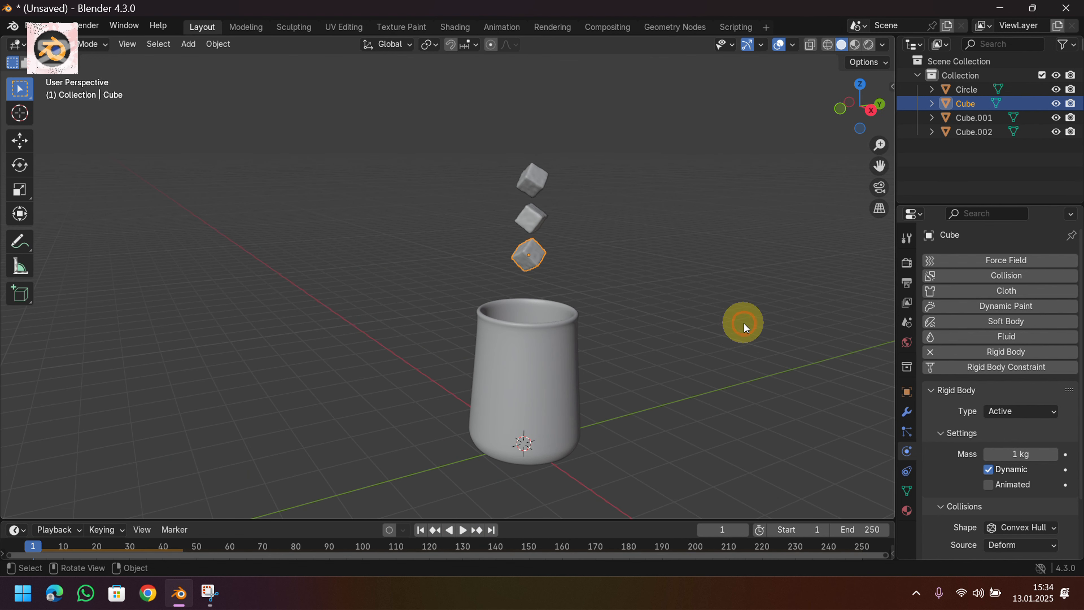
click(745, 327)
click(906, 341)
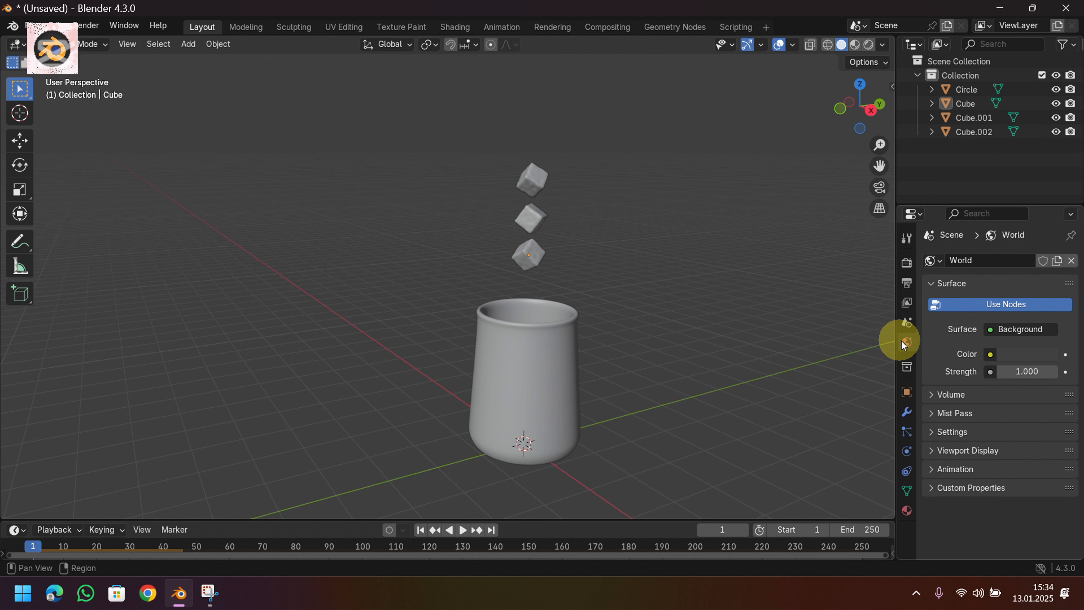
click(907, 303)
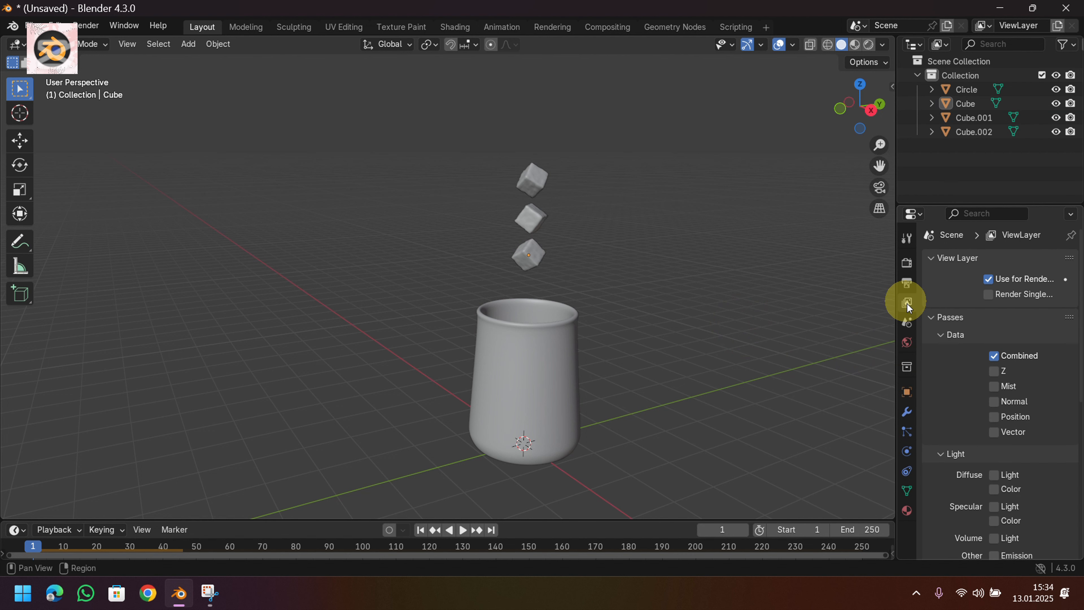
click(906, 323)
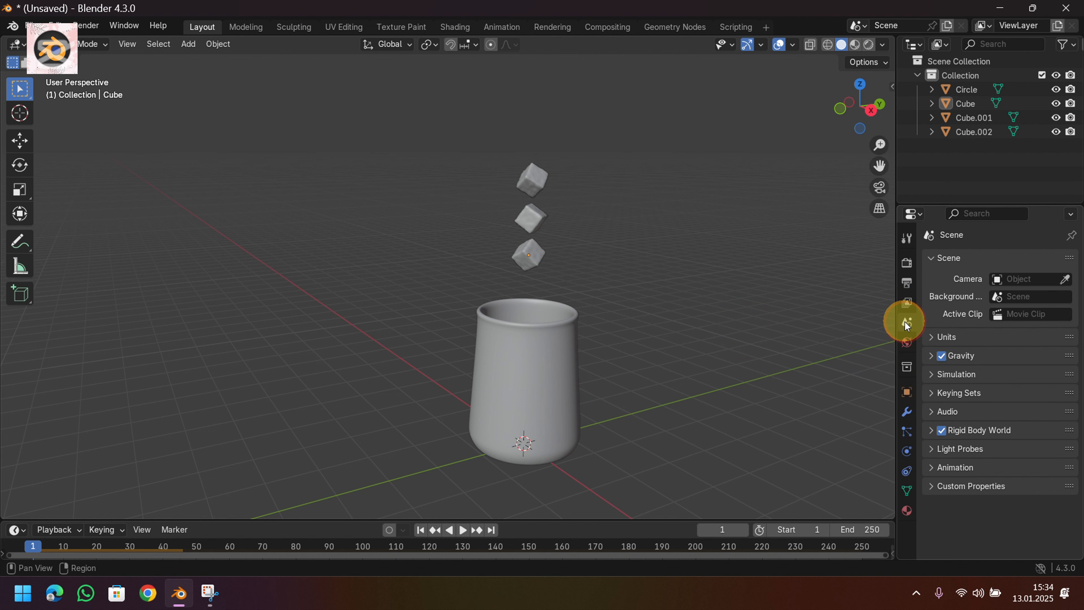
click(934, 431)
scroll(943, 445, down, 3)
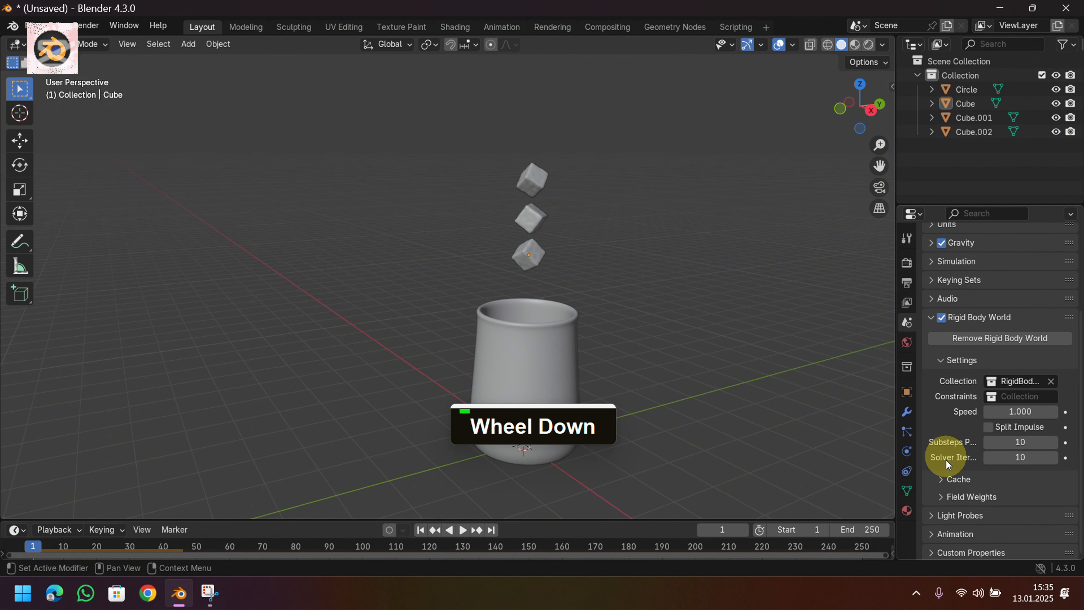
click(939, 479)
scroll(946, 470, down, 3)
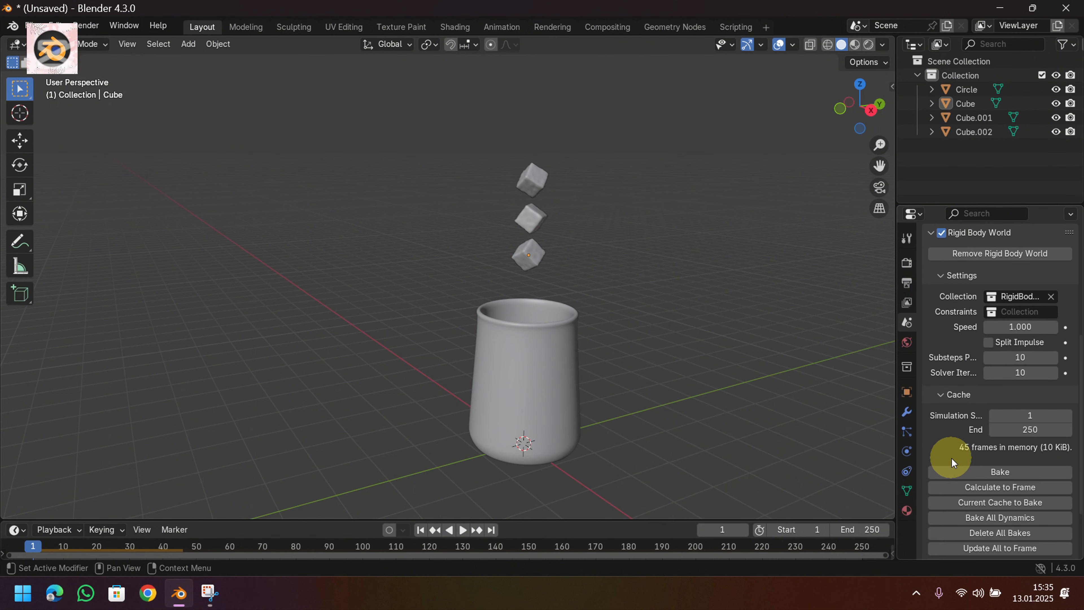
Set both the scene's end frame and the rigid body cache's end frame to 50.
click(878, 531)
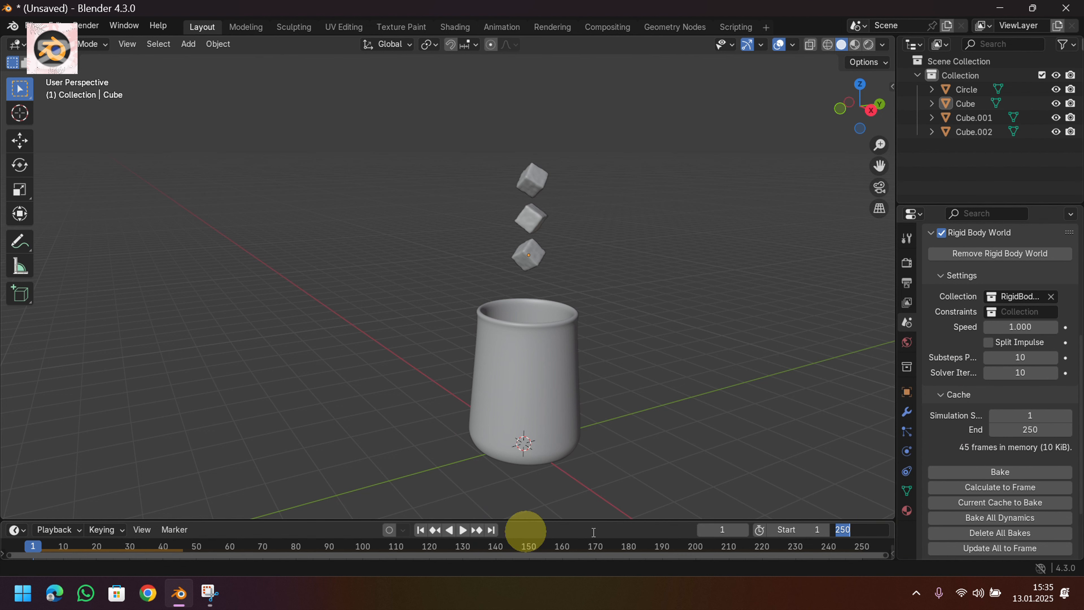
text(50)
key(Return)
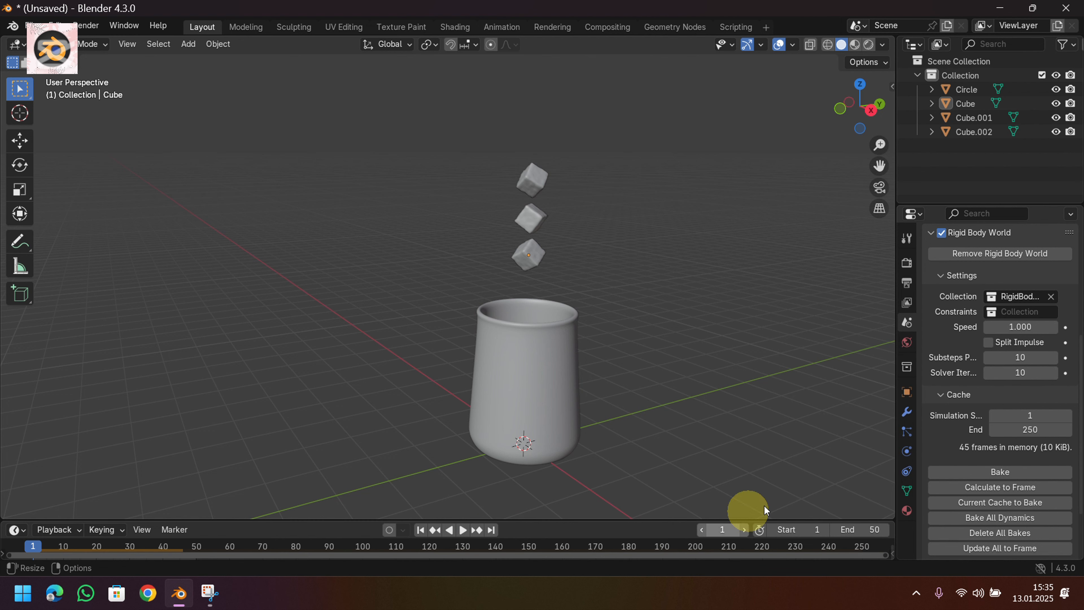
click(1025, 428)
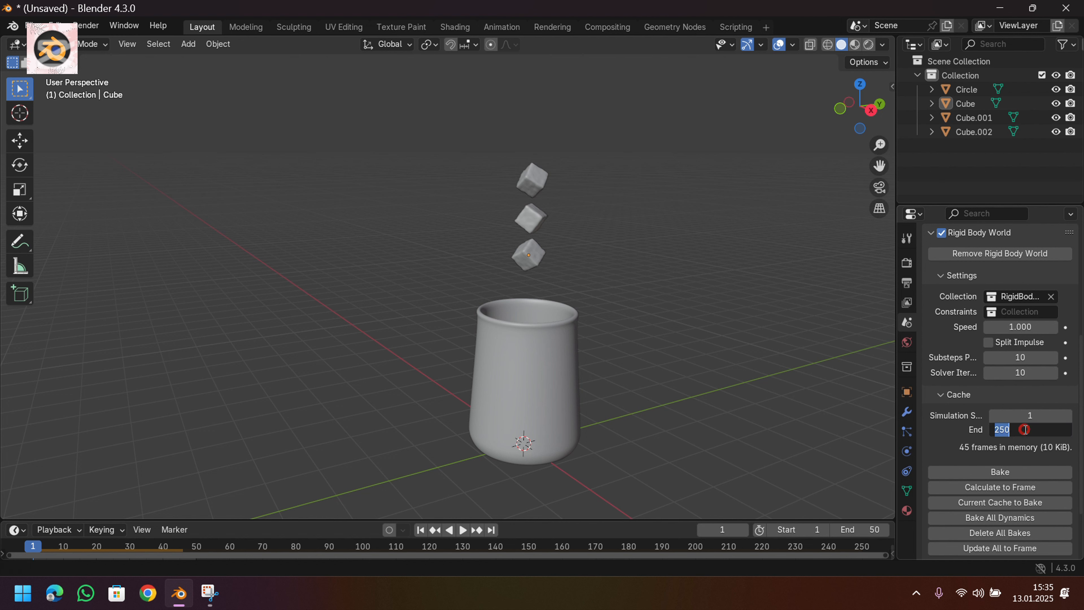
text(50)
key(Return)
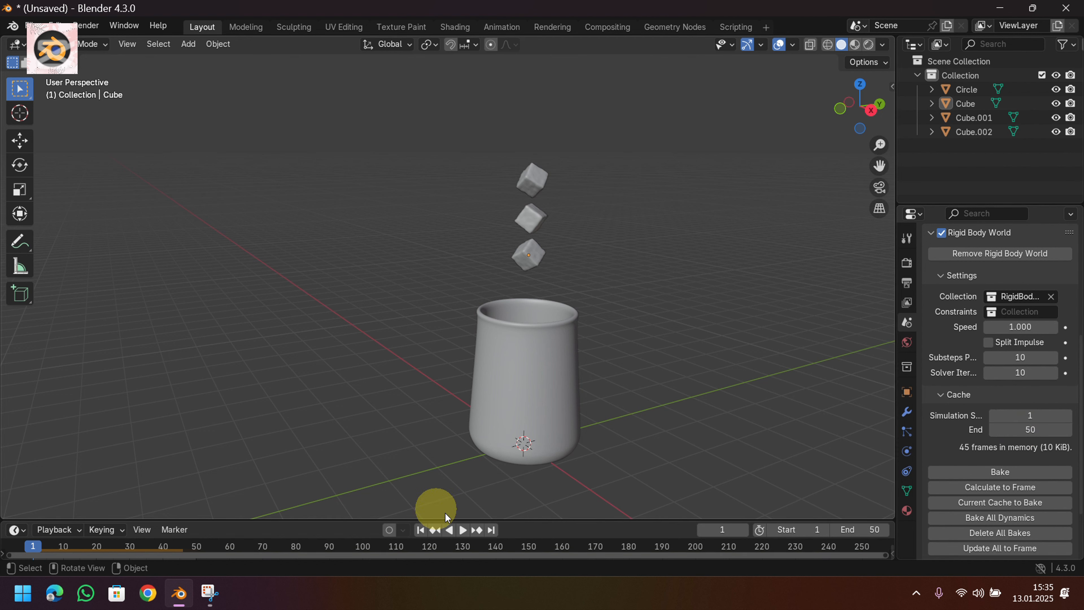
Replay the shortened drop, return to frame 1 and bake the rigid body simulation.
click(461, 530)
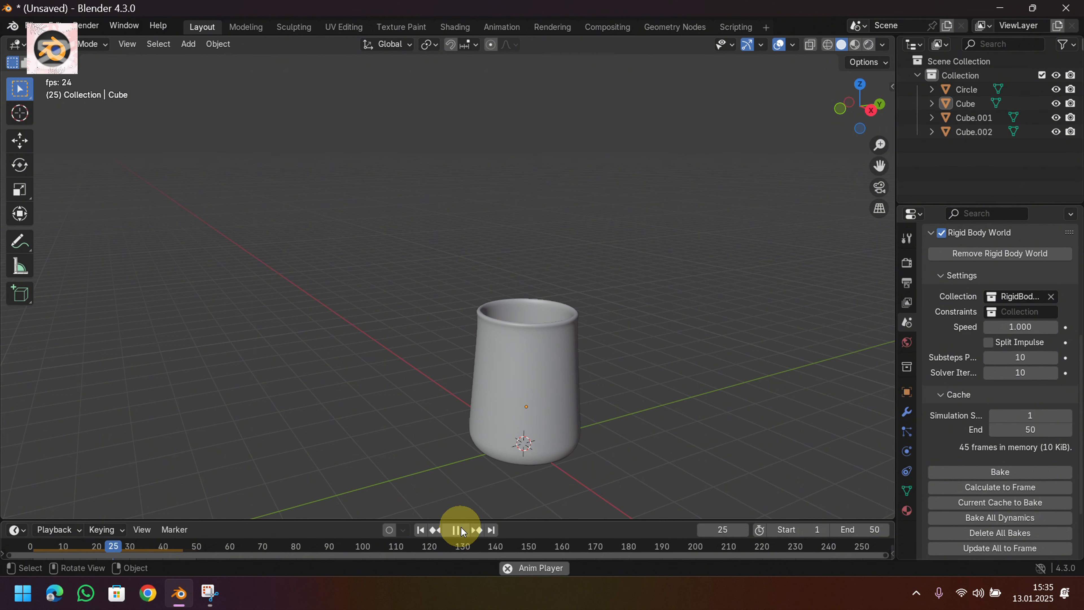
click(460, 530)
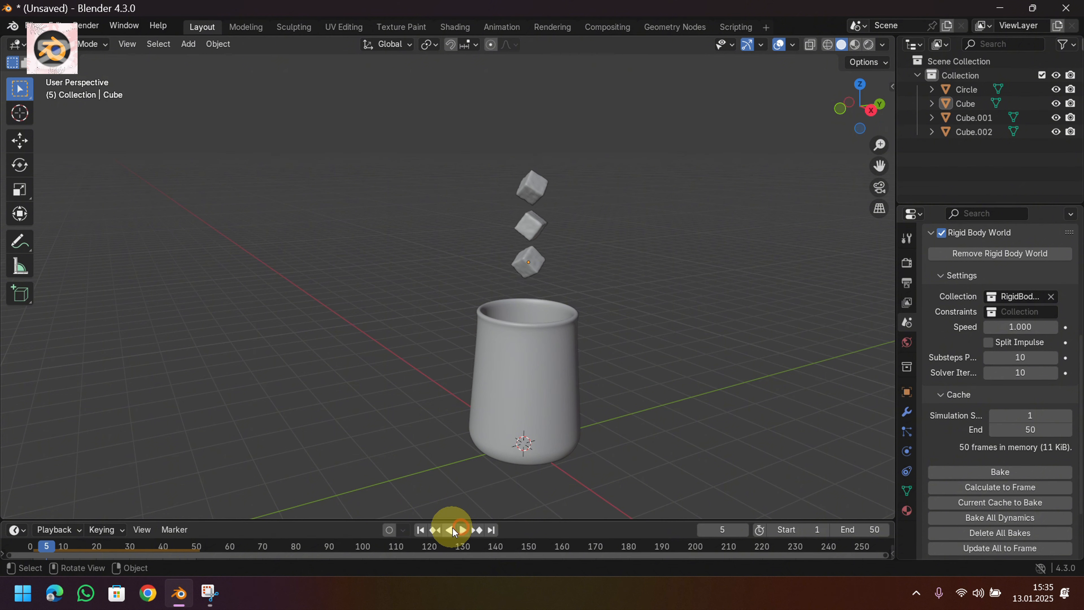
click(420, 530)
click(1021, 471)
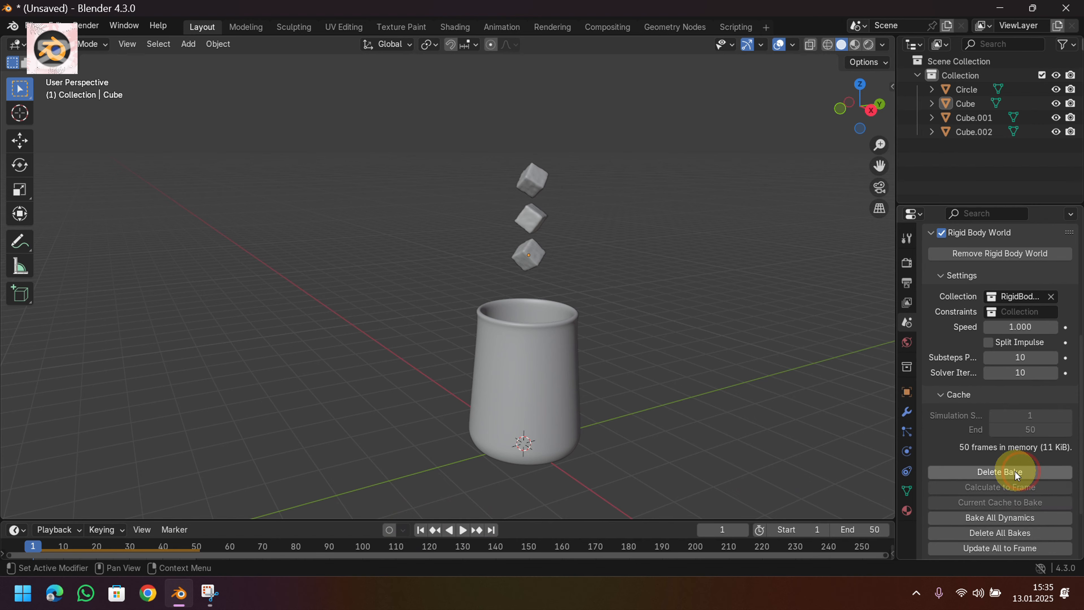
Play the baked simulation of the cubes dropping into the cup, stopping with the cubes just above the rim.
middle_drag(699, 365, 660, 402)
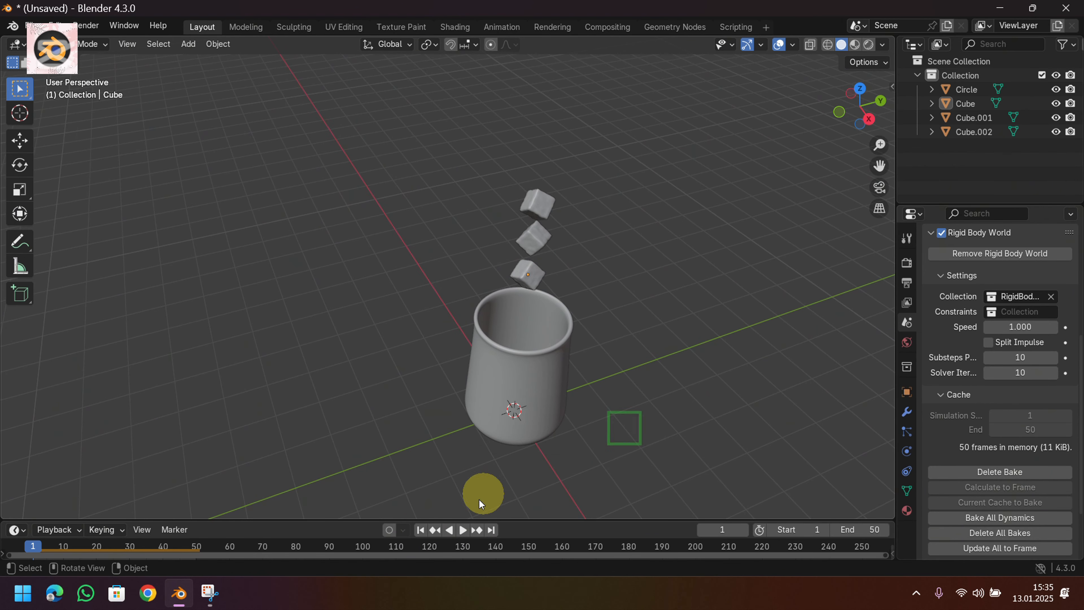
click(461, 530)
middle_drag(461, 530, 499, 471)
click(456, 530)
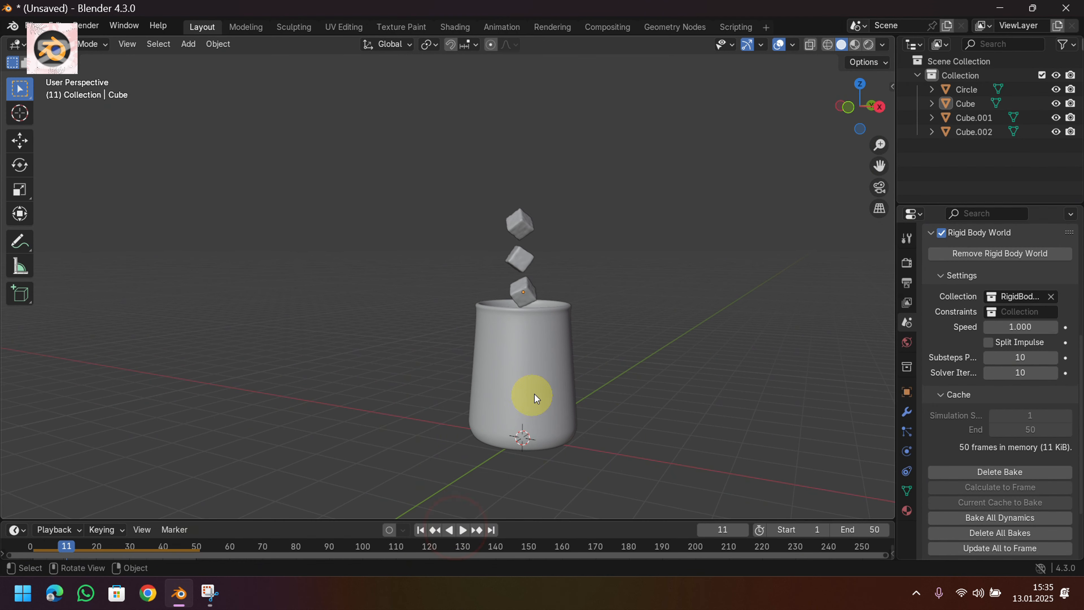
Open the cup's mesh in Edit Mode with edge selection, looking down into its interior.
click(532, 393)
middle_drag(534, 380, 514, 435)
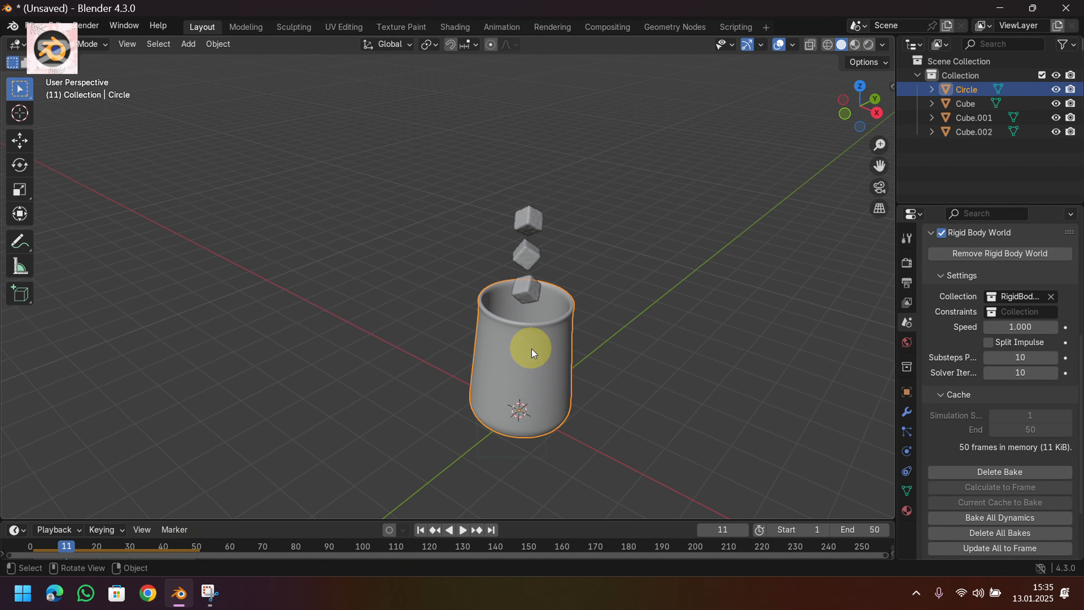
scroll(536, 347, up, 2)
middle_drag(536, 348, 495, 364)
key(Tab)
scroll(525, 389, up, 2)
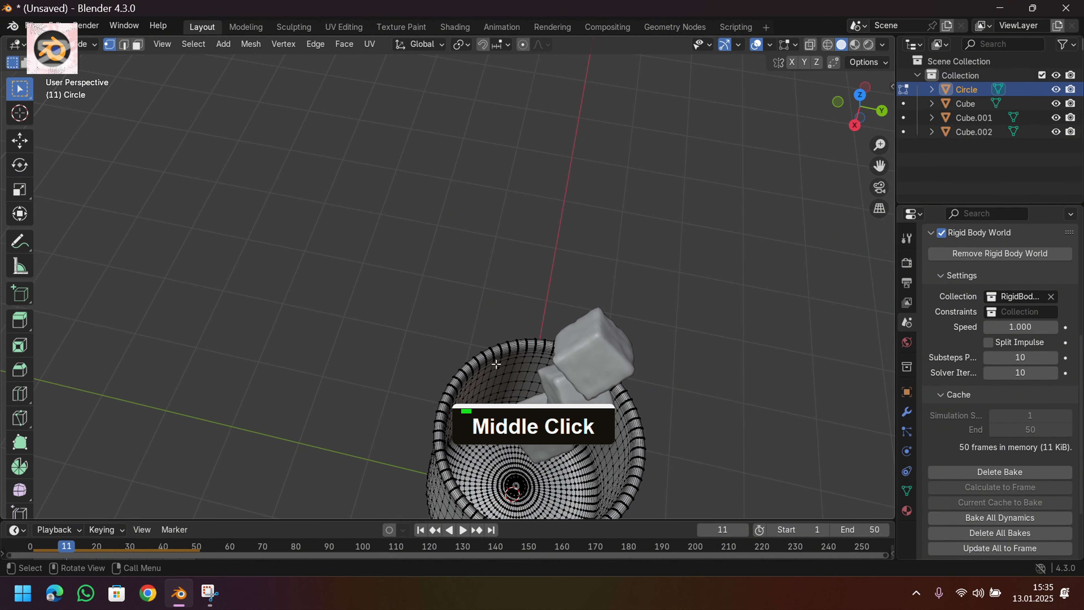
click(124, 45)
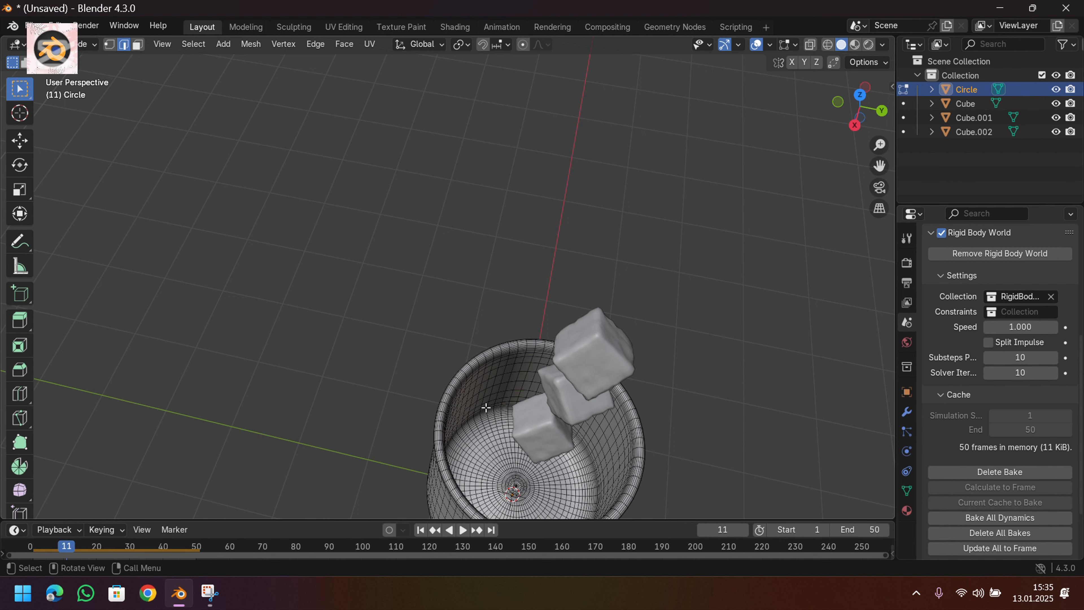
Select an edge loop on the cup's inner floor and grow the selection over the floor and partway up the inner wall.
key(alt+a)
middle_drag(448, 395, 465, 361)
key(ctrl+KP_Add)
key(ctrl+KP_Add)
key(ctrl+KP_Add)
key(ctrl+KP_Add)
key(ctrl+KP_Add)
key(ctrl+KP_Add)
key(ctrl+KP_Add)
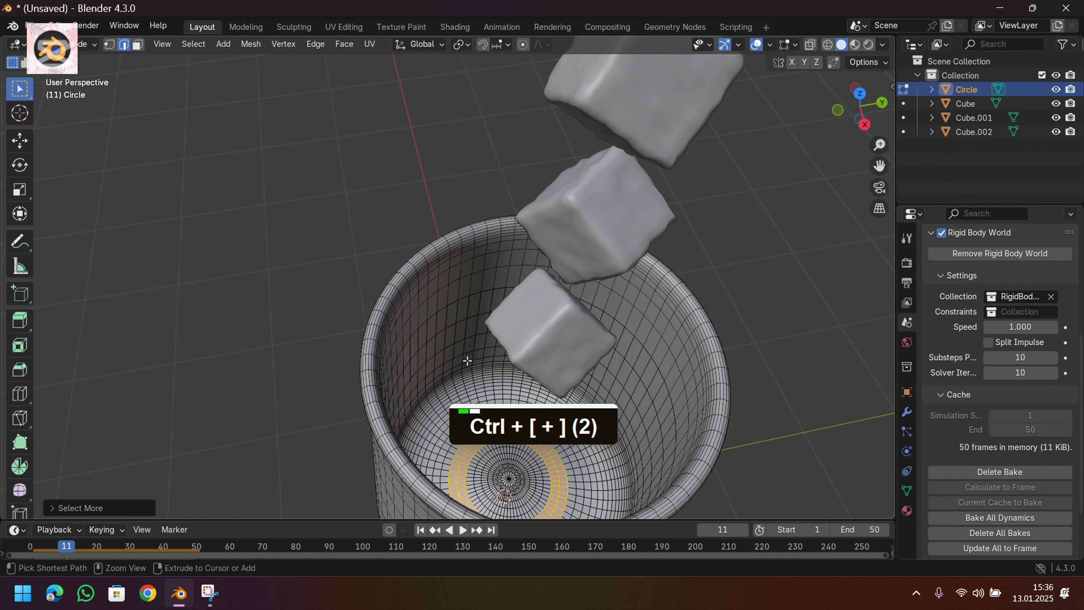
key(ctrl+KP_Add)
key(ctrl+KP_Add)
key(ctrl+KP_Add)
key(ctrl+KP_Add)
key(ctrl+KP_Add)
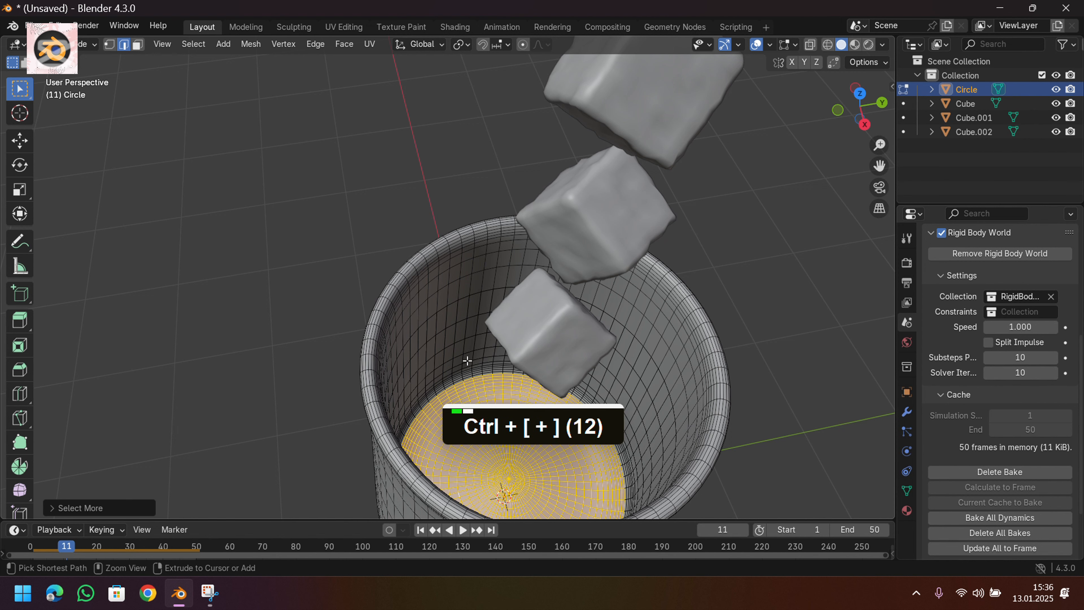
key(ctrl+KP_Add)
key(ctrl+KP_Add)
key(ctrl+KP_Add)
key(ctrl+KP_Add)
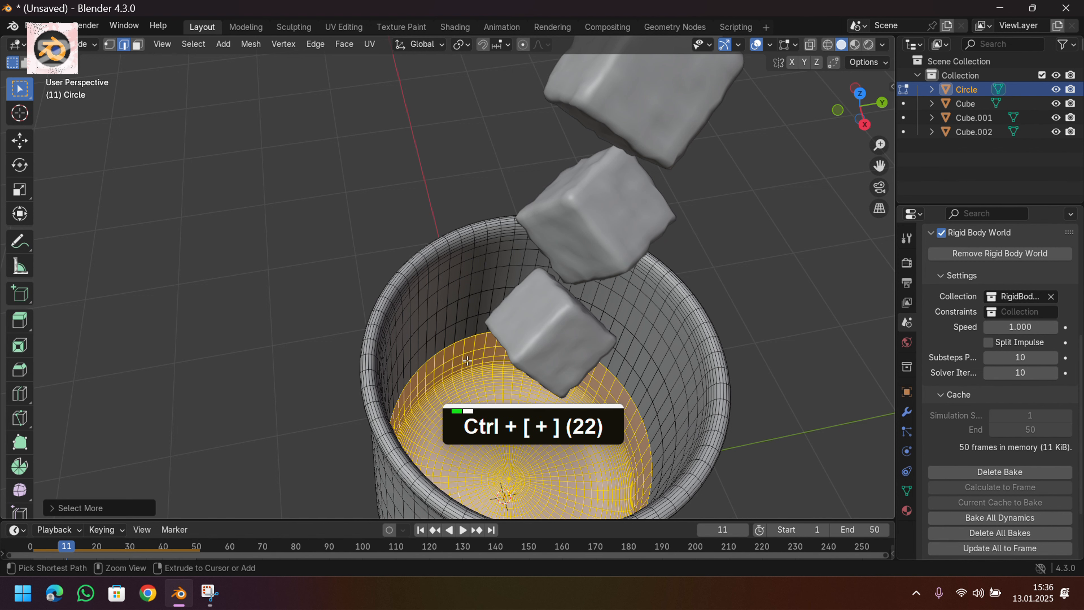
Duplicate the selected inner surface in place, separate the copy into its own object and leave Edit Mode.
scroll(471, 350, down, 2)
middle_drag(501, 334, 550, 337)
key(shift+d)
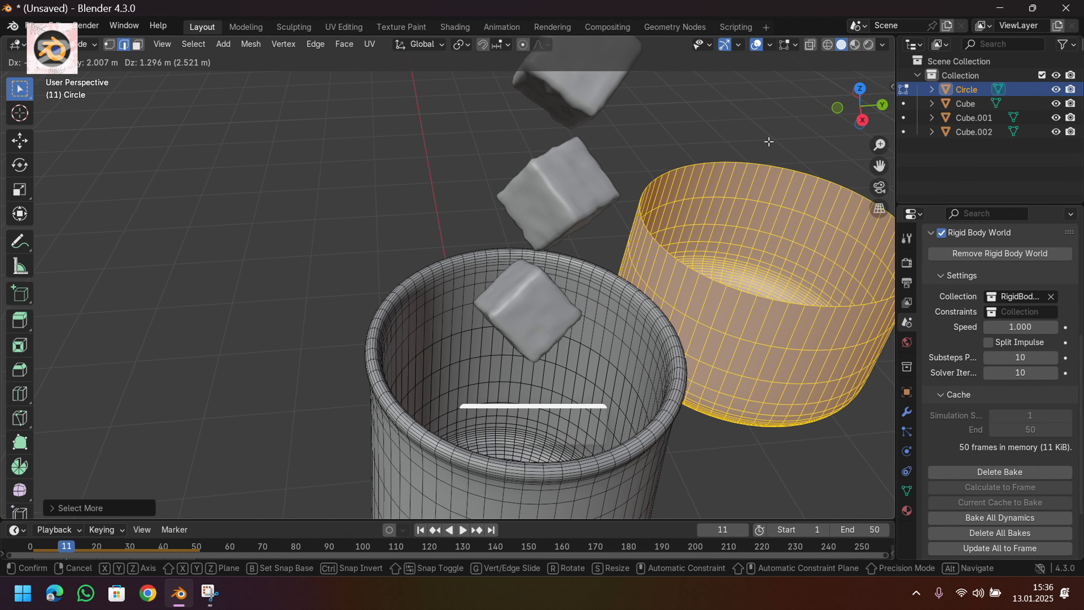
right_click(768, 141)
scroll(567, 339, down, 1)
middle_drag(567, 339, 545, 374)
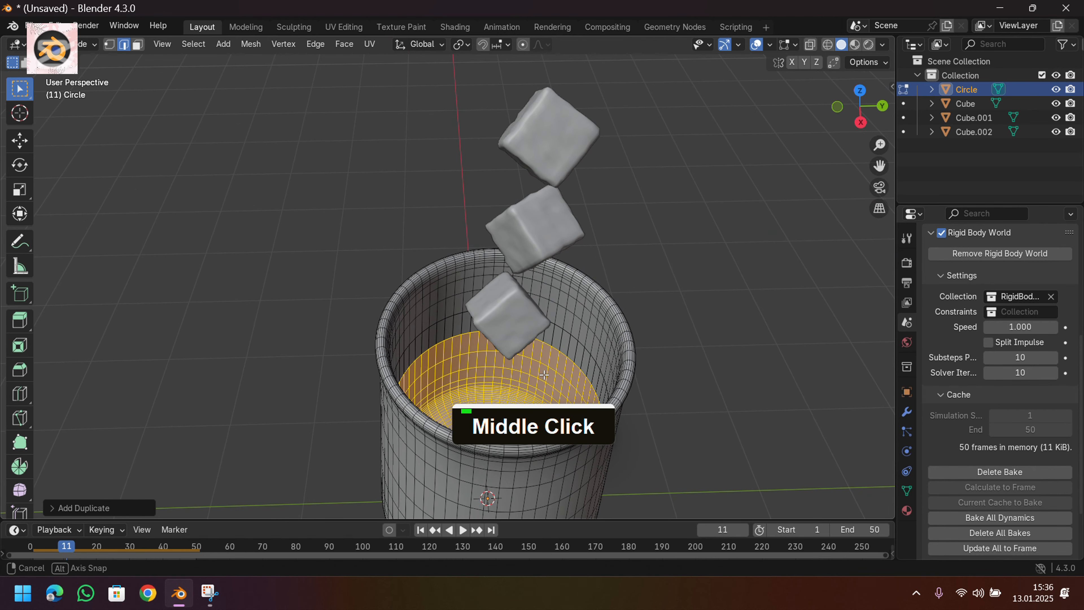
key(p)
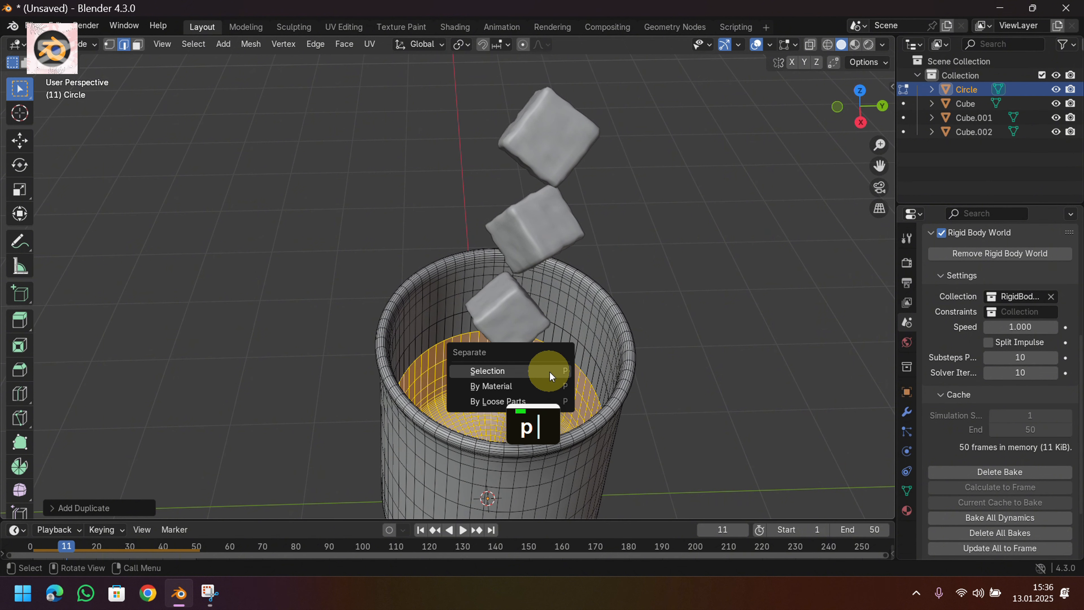
click(550, 372)
key(Tab)
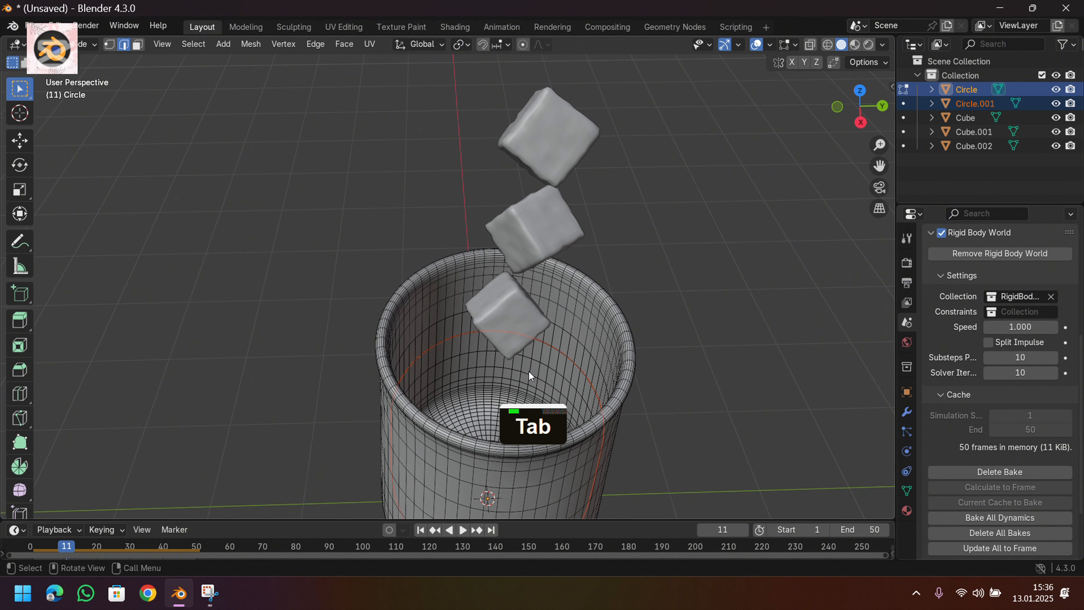
Open the separated inner surface in Edit Mode and select all of its geometry.
click(529, 371)
key(Tab)
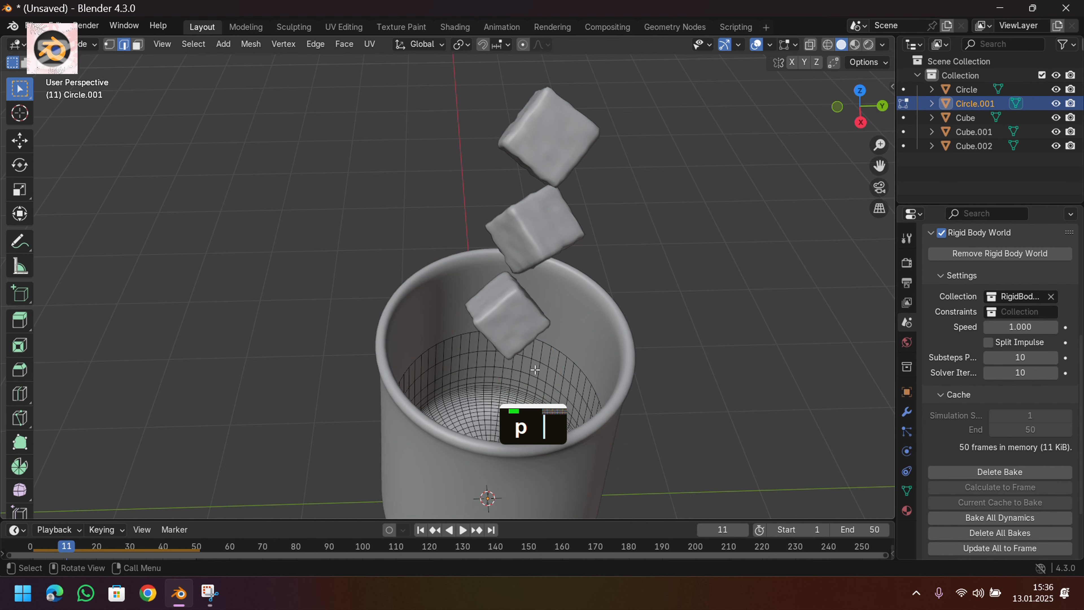
scroll(536, 370, up, 1)
key(a)
middle_click(536, 371)
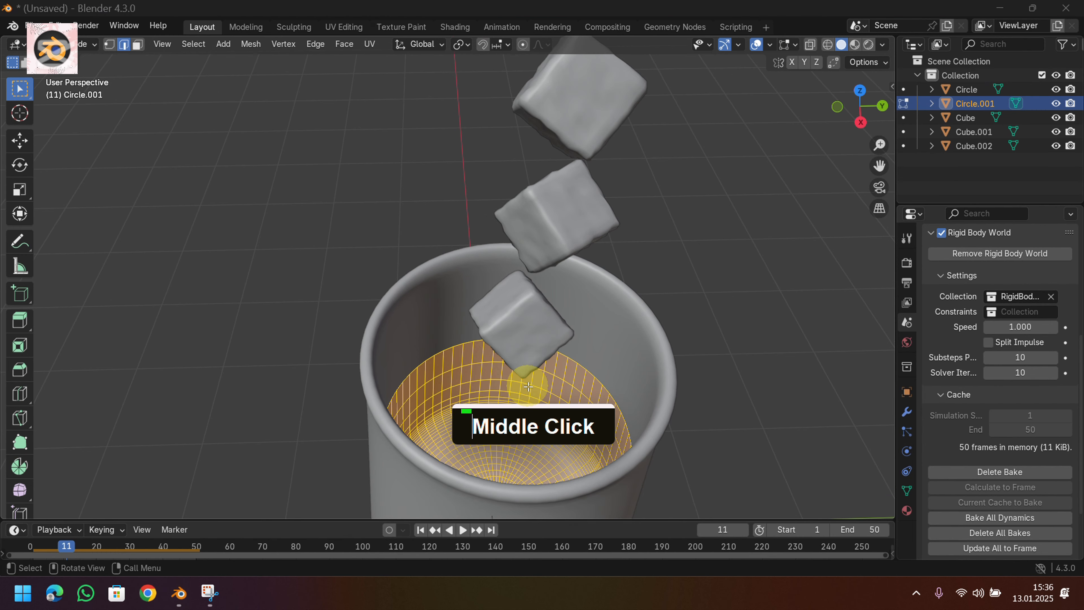
Using a left orthographic wireframe view, fatten the separated inner surface slightly outward into the cup wall.
key(grave)
click(480, 405)
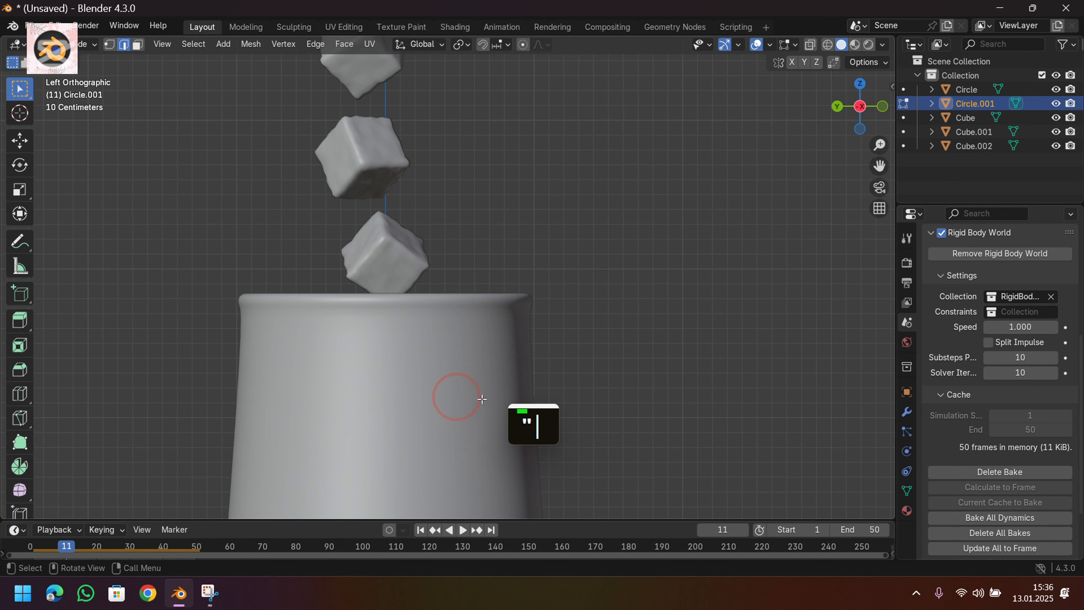
key(z)
click(382, 402)
scroll(403, 408, down, 1)
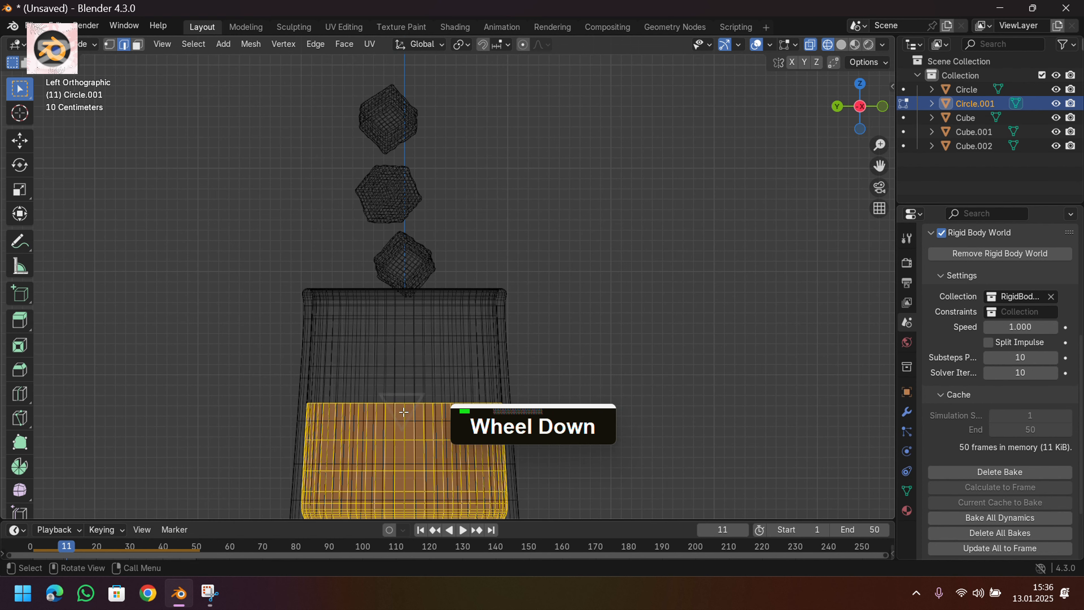
shift+middle_drag(406, 410, 423, 397)
scroll(453, 382, up, 3)
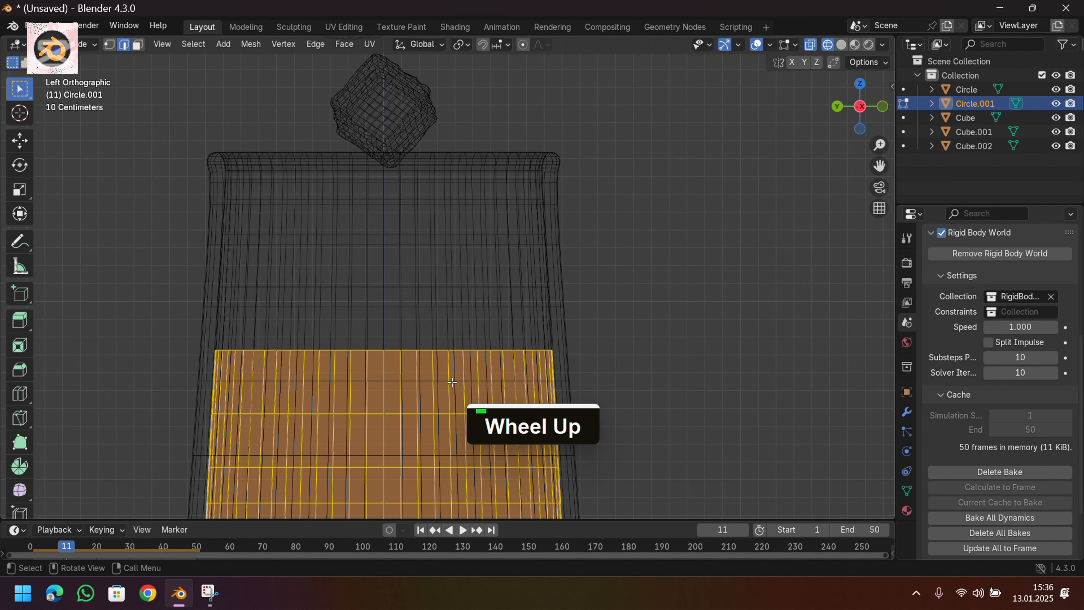
key(alt+s)
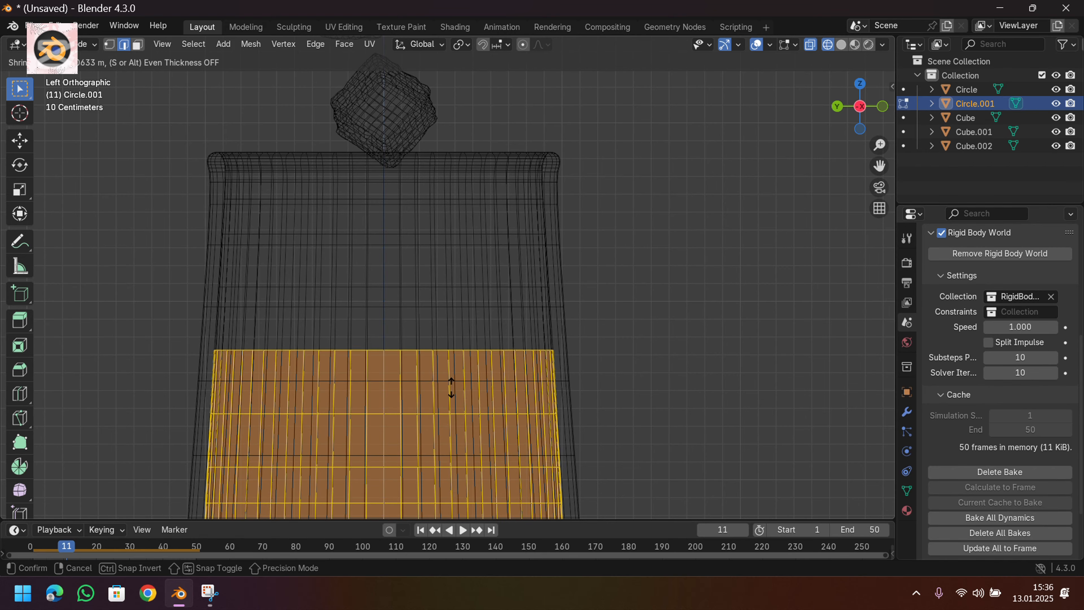
click(455, 390)
Inspect the fattened inner surface from above, restore solid shading and deselect its geometry in Edit Mode.
middle_drag(456, 393, 428, 448)
key(Tab)
middle_drag(421, 393, 430, 424)
key(Tab)
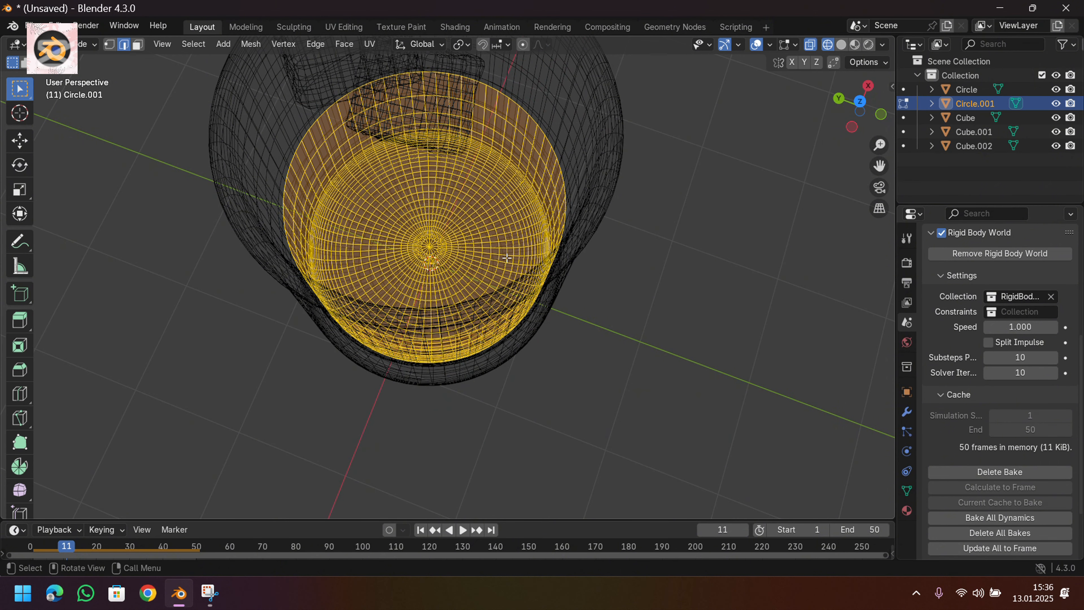
key(z)
click(579, 256)
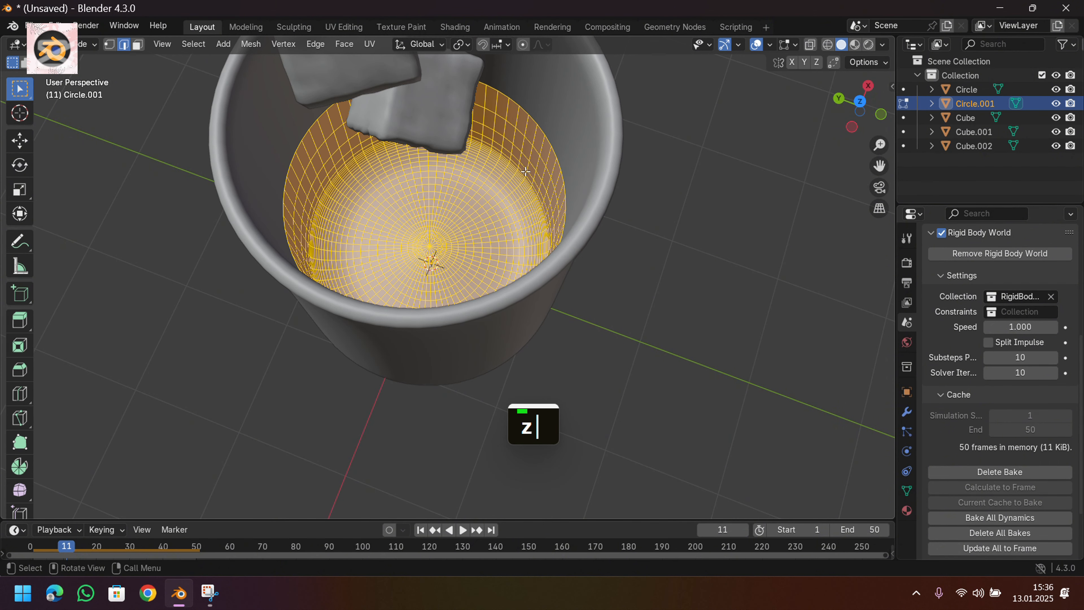
click(749, 137)
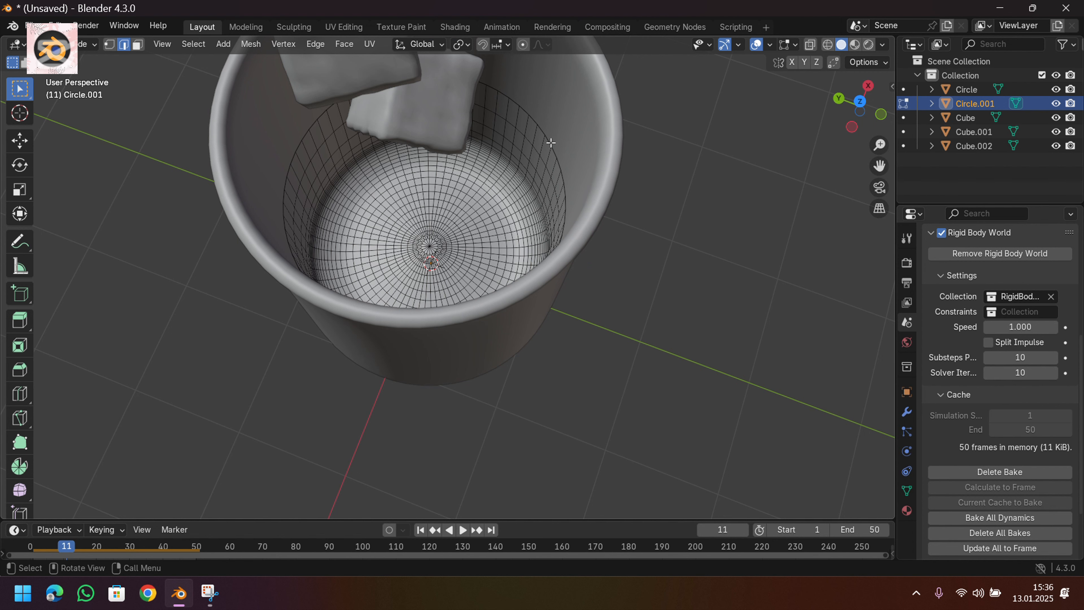
Cap the inner surface's open top by extruding its edge loop inward in three shrinking rings and filling the centre.
key(alt+a)
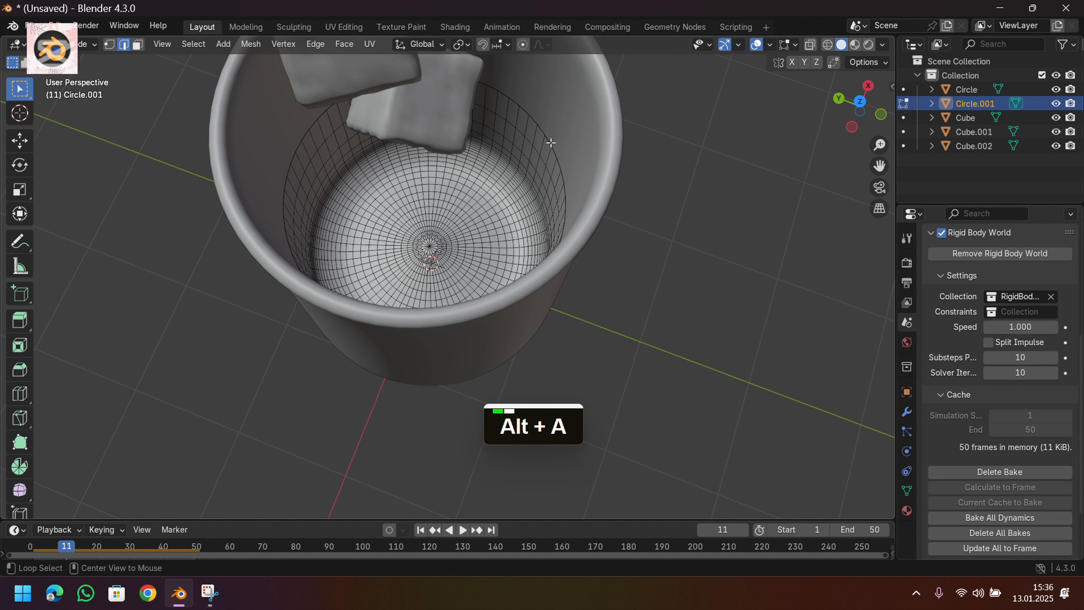
key(e)
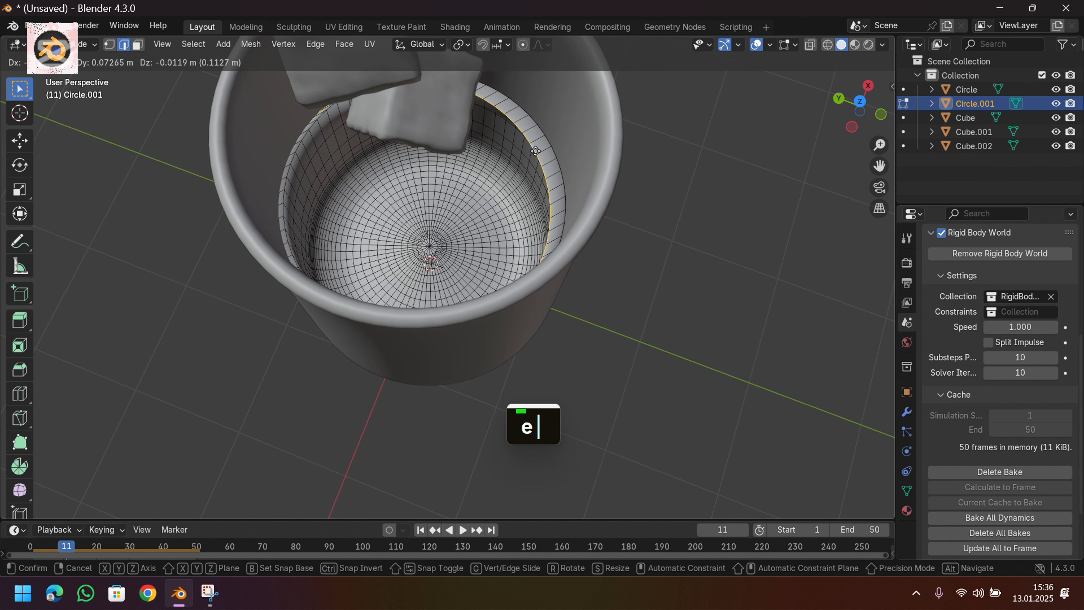
click(515, 165)
key(e)
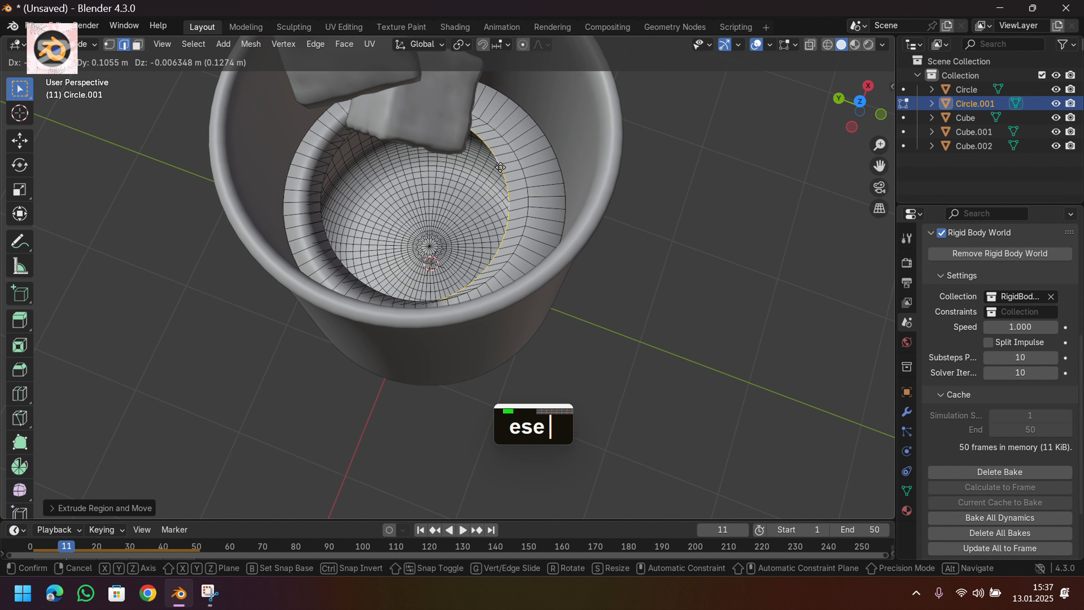
key(s)
double_click(470, 179)
key(e)
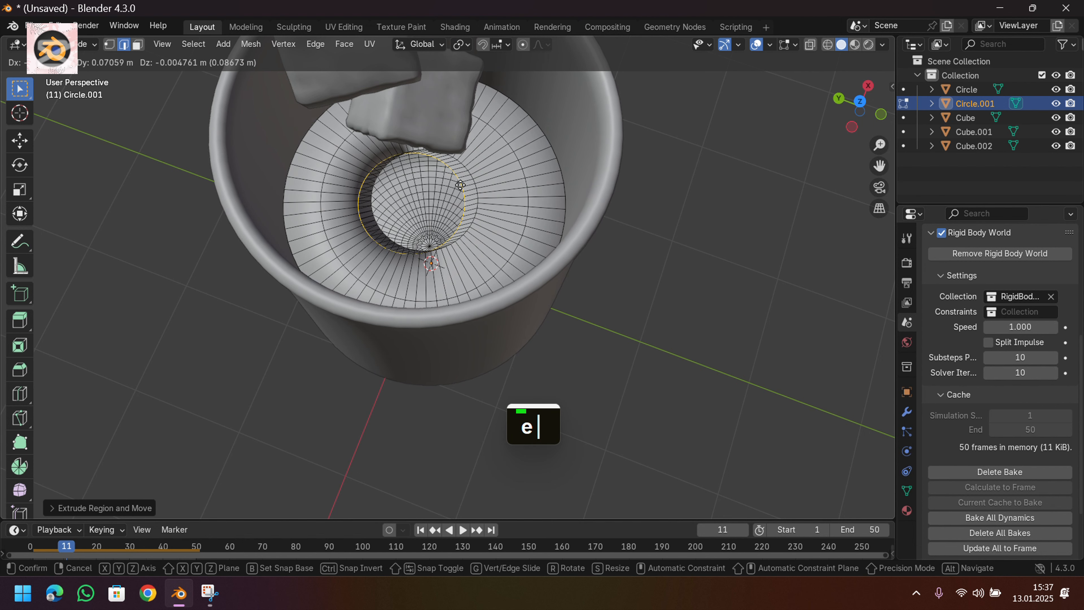
click(435, 196)
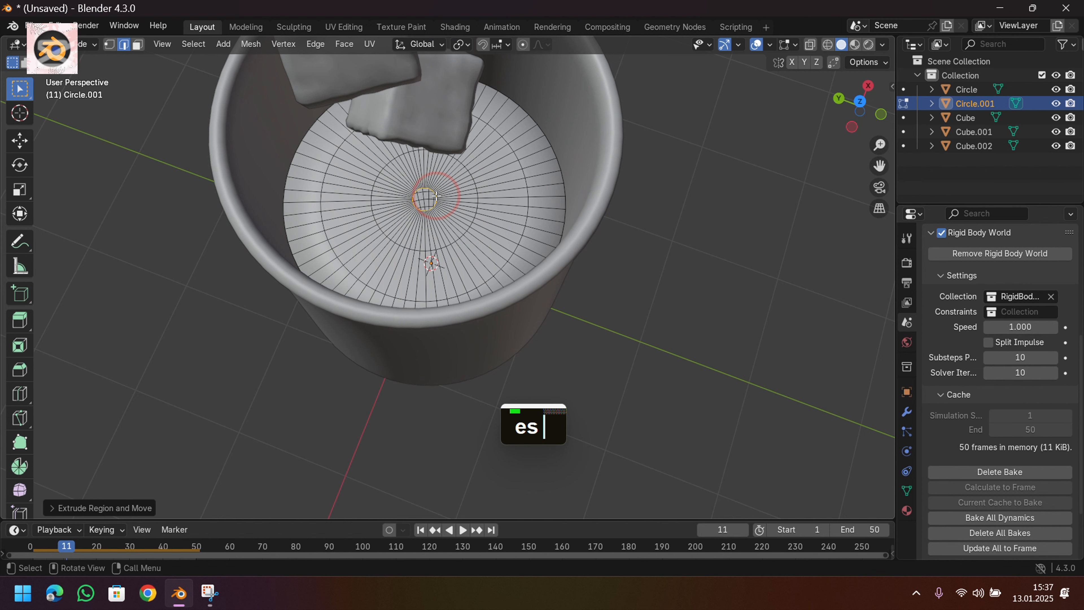
key(f)
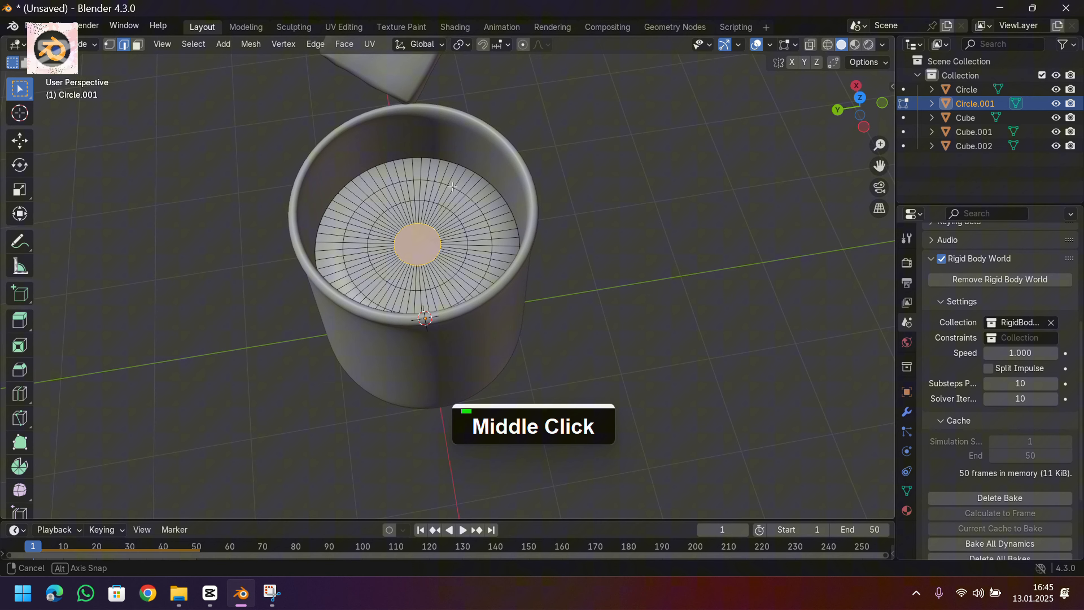
Hide the capped inner body in Object Mode and open the cup's mesh in Edit Mode.
mouse_move(448, 188)
middle_down()
mouse_move(464, 182)
mouse_move(456, 188)
middle_up()
key(Tab)
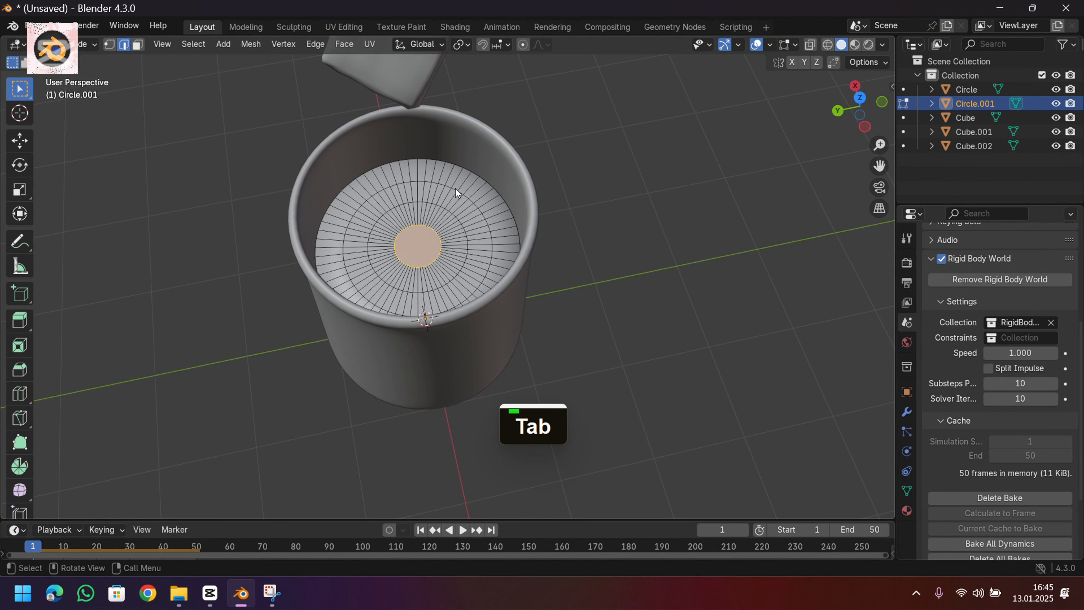
key(h)
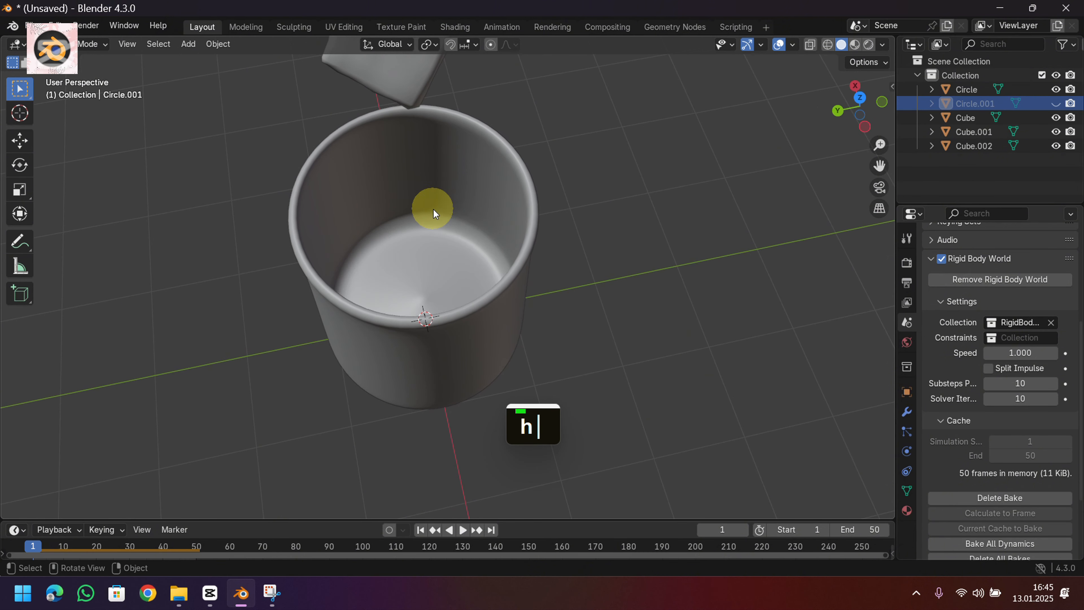
click(425, 203)
key(Tab)
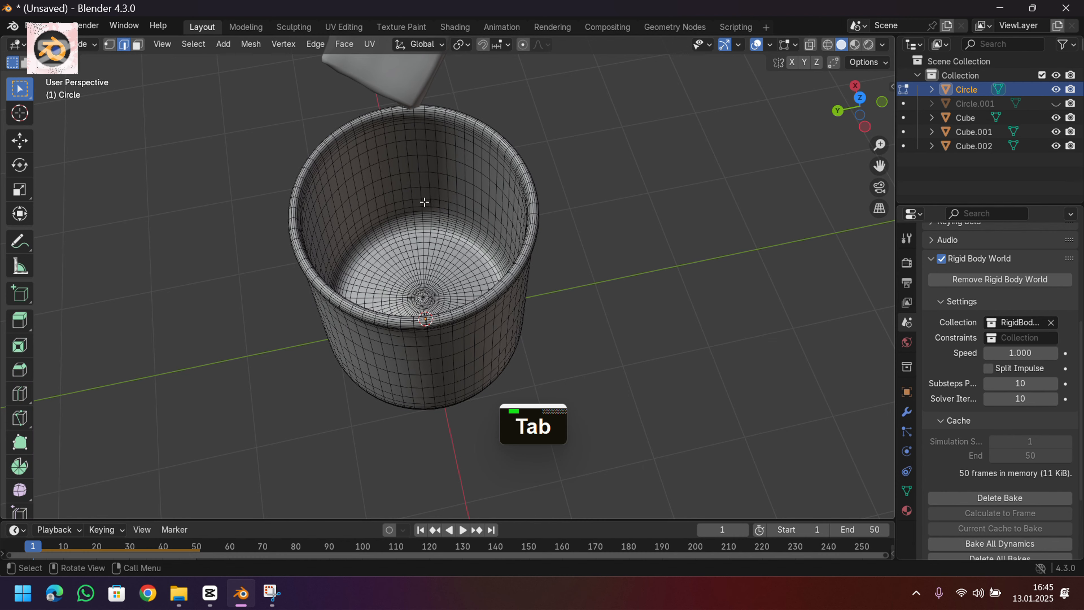
Select an edge loop on the cup's inner floor and grow the selection up the inner wall to just below the rim.
scroll(424, 201, up, 3)
middle_drag(424, 201, 427, 239)
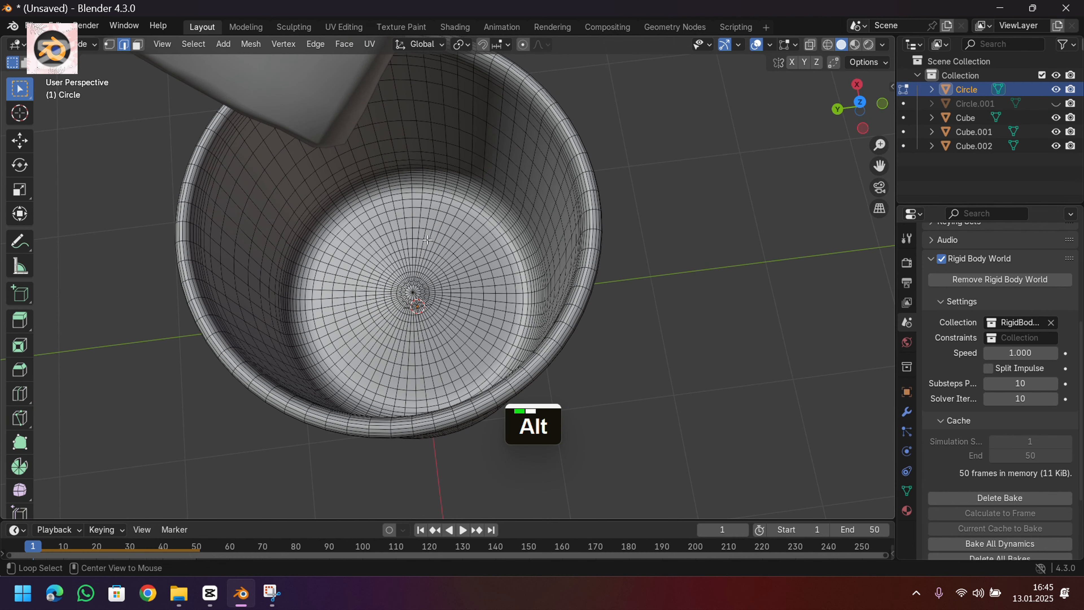
key(alt+a)
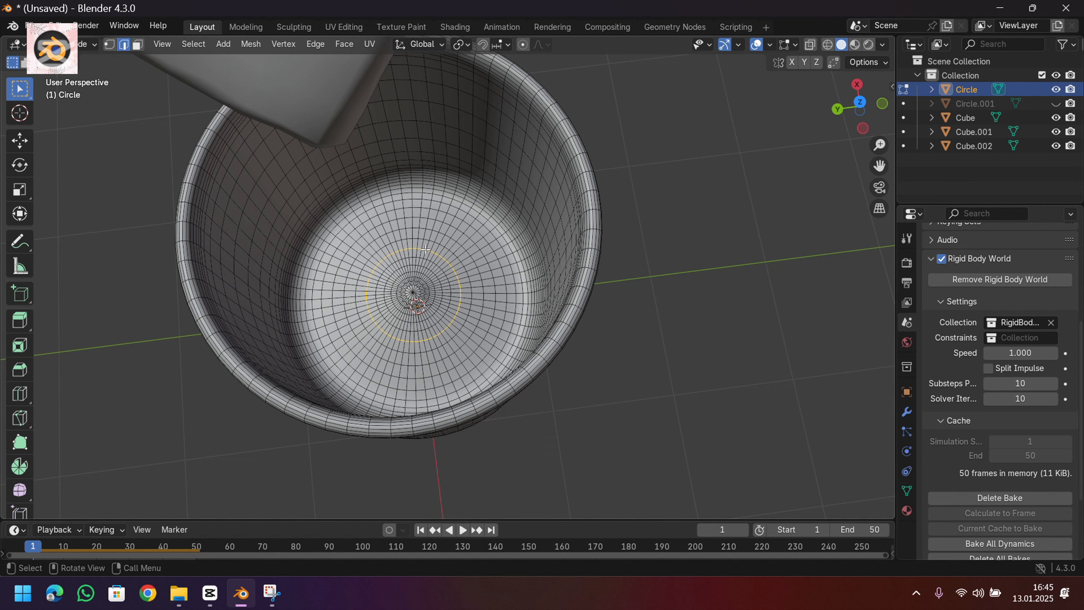
key(ctrl+KP_Add)
key(ctrl+KP_Add)
key(ctrl+KP_Add)
key(ctrl+KP_Add)
key(ctrl+KP_Add)
key(ctrl+KP_Add)
key(ctrl+KP_Add)
key(ctrl+KP_Add)
key(ctrl+KP_Add)
key(ctrl+KP_Add)
key(ctrl+KP_Add)
key(ctrl+KP_Add)
key(ctrl+KP_Add)
key(ctrl+KP_Add)
key(ctrl+KP_Add)
key(ctrl+KP_Add)
key(ctrl+KP_Add)
key(ctrl+KP_Add)
key(ctrl+KP_Add)
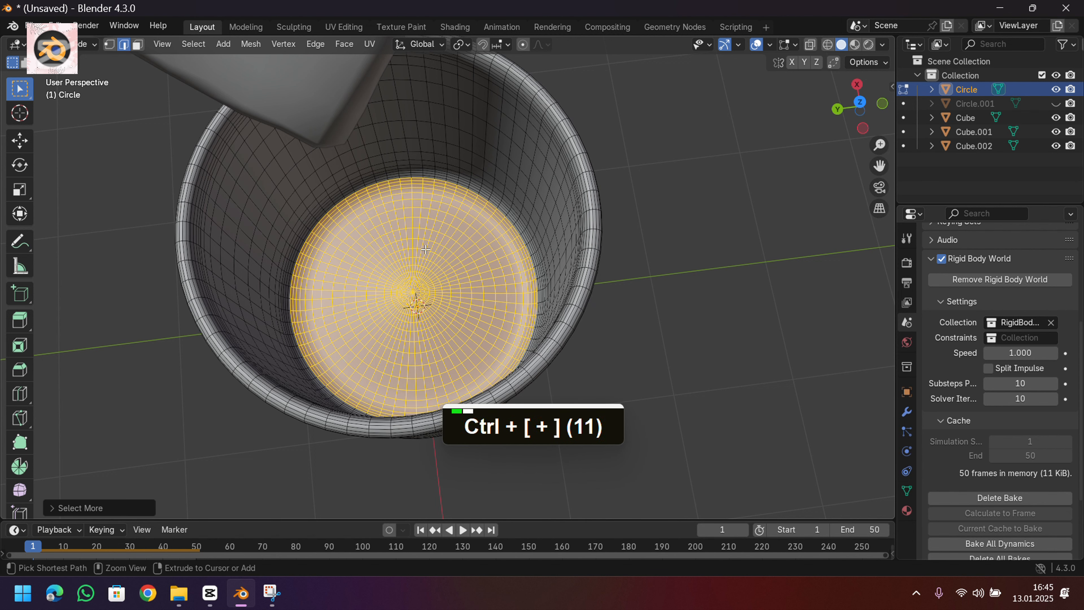
key(ctrl+KP_Add)
key(ctrl+KP_Add)
key(ctrl+KP_Add)
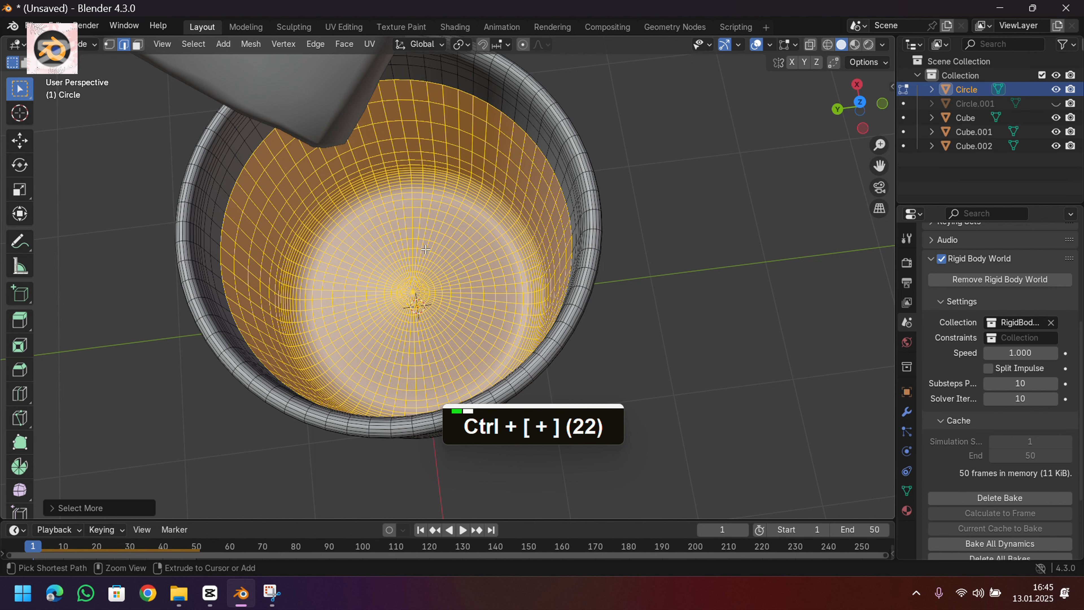
key(ctrl+KP_Add)
key(ctrl+KP_Add)
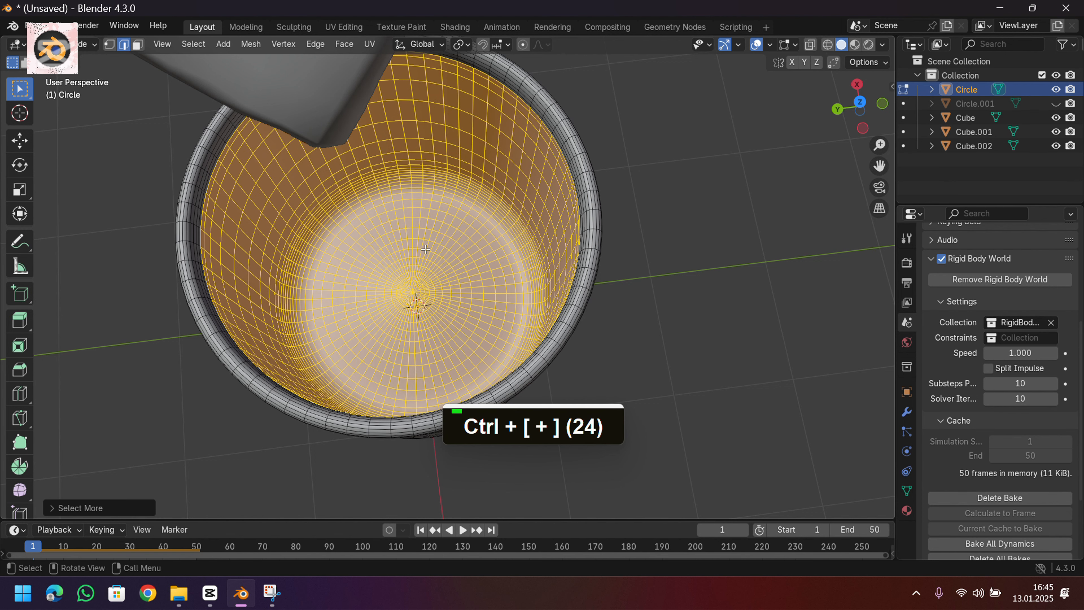
Duplicate the selected inner cup surface in place and separate the copy into its own object.
middle_drag(426, 250, 495, 211)
scroll(495, 212, down, 3)
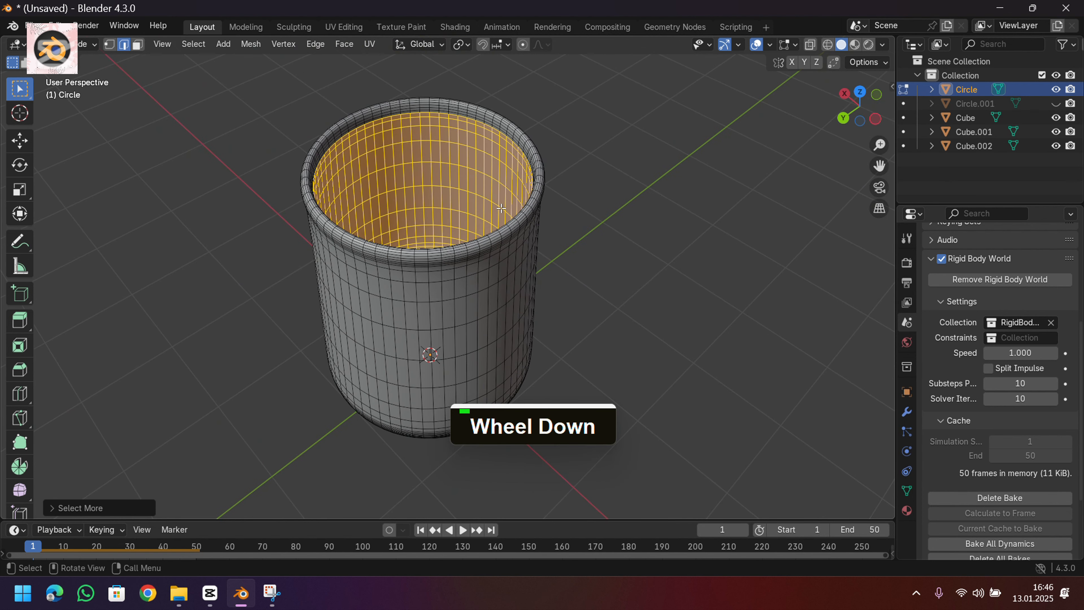
scroll(501, 208, down, 2)
key(shift+d)
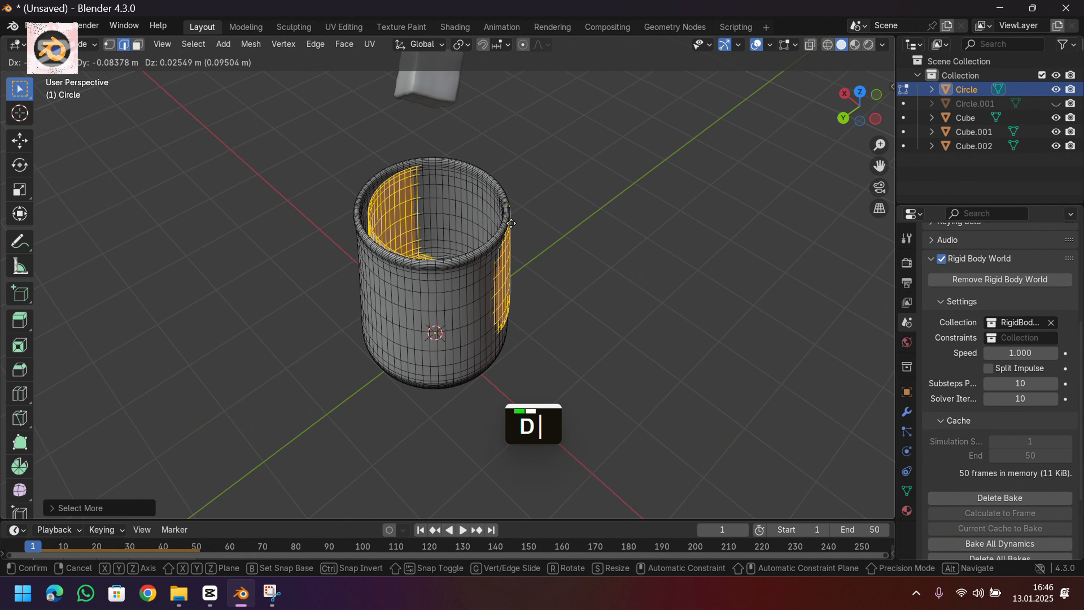
right_click(612, 183)
middle_drag(611, 183, 482, 233)
key(p)
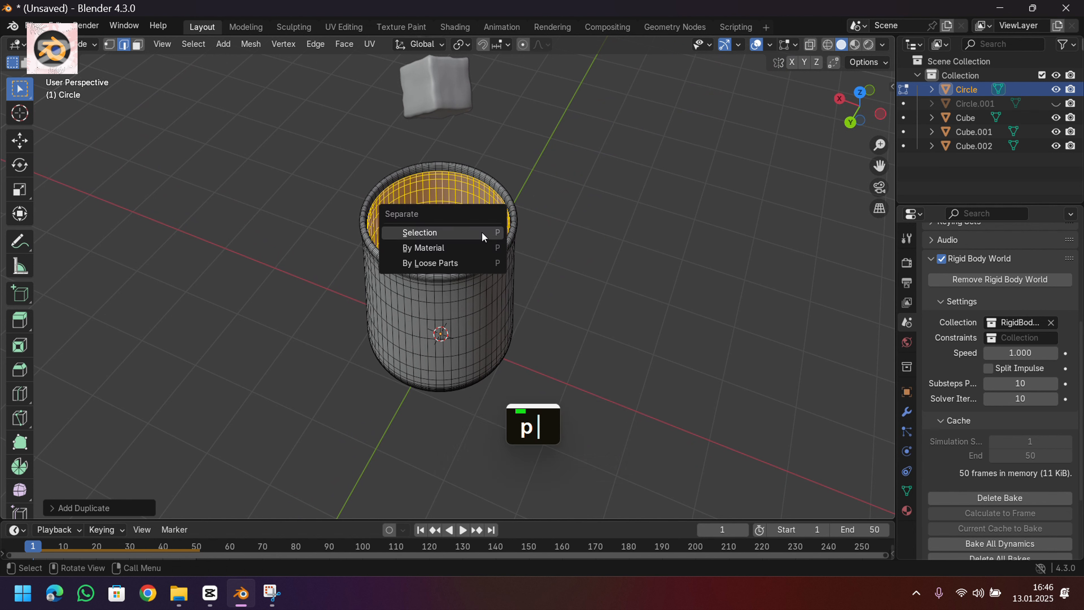
click(472, 231)
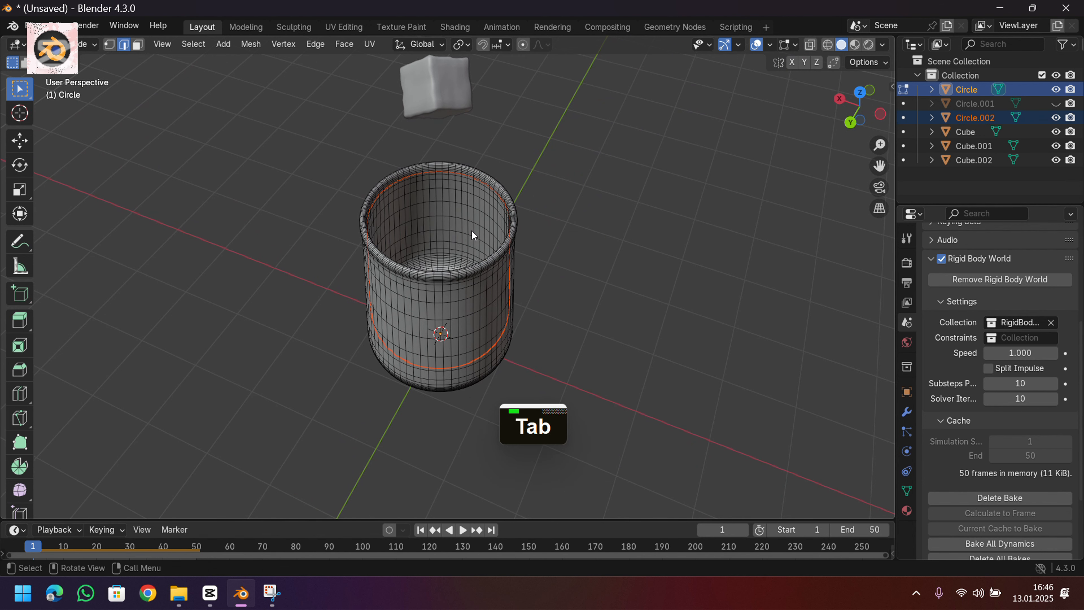
In the separated copy, select all geometry, extrude it in place and fatten it outward beyond the cup's outer wall.
click(462, 225)
key(Tab)
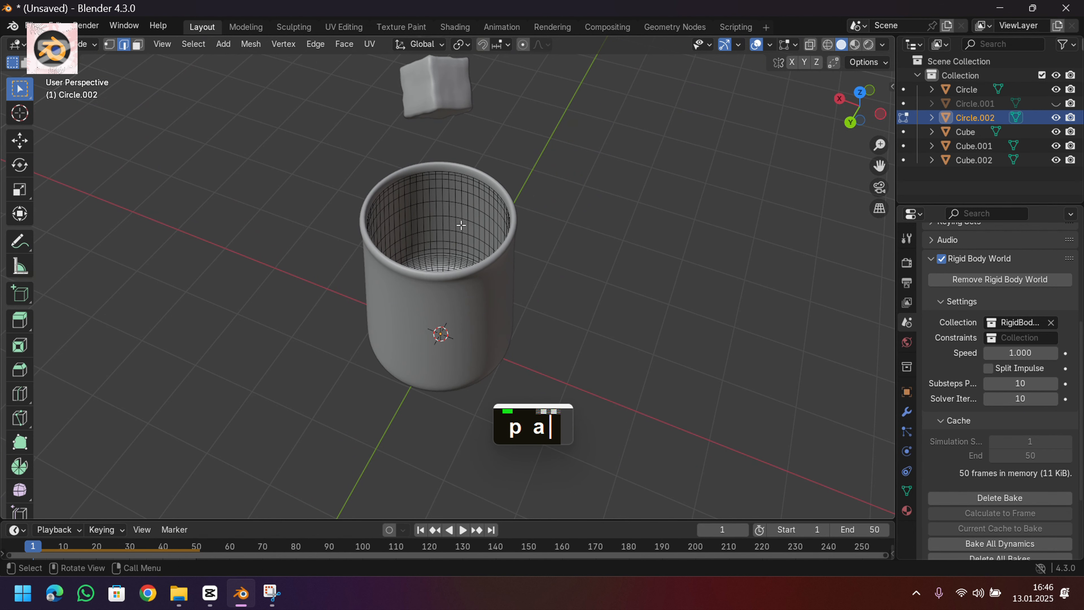
key(a)
middle_drag(461, 226, 468, 219)
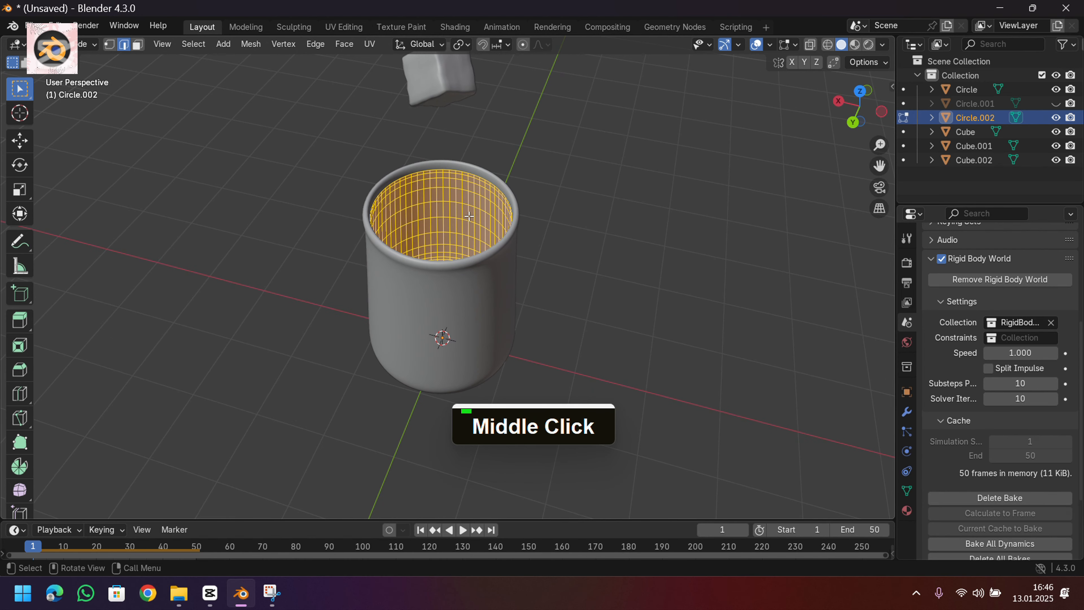
key(e)
right_click(469, 215)
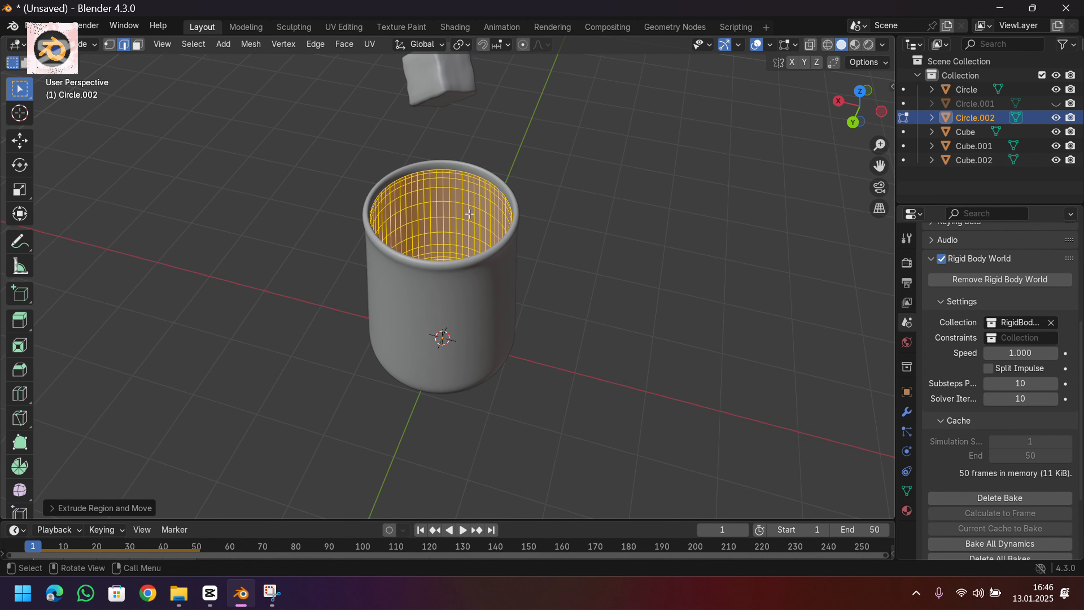
key(alt+s)
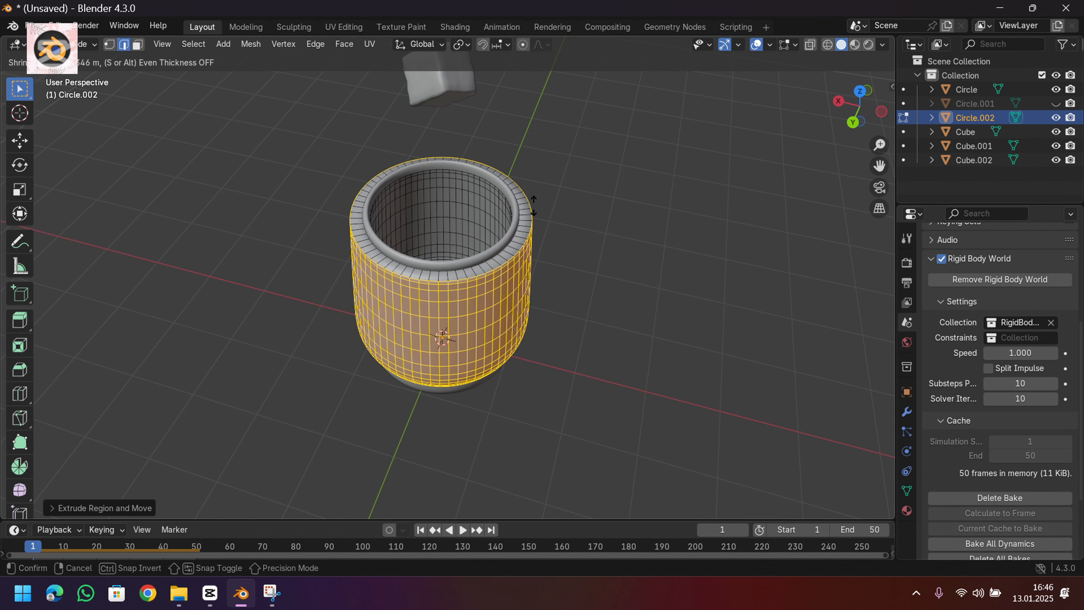
click(533, 206)
Select the whole thickened shell and smooth its vertices with the Smooth tool.
scroll(406, 240, up, 4)
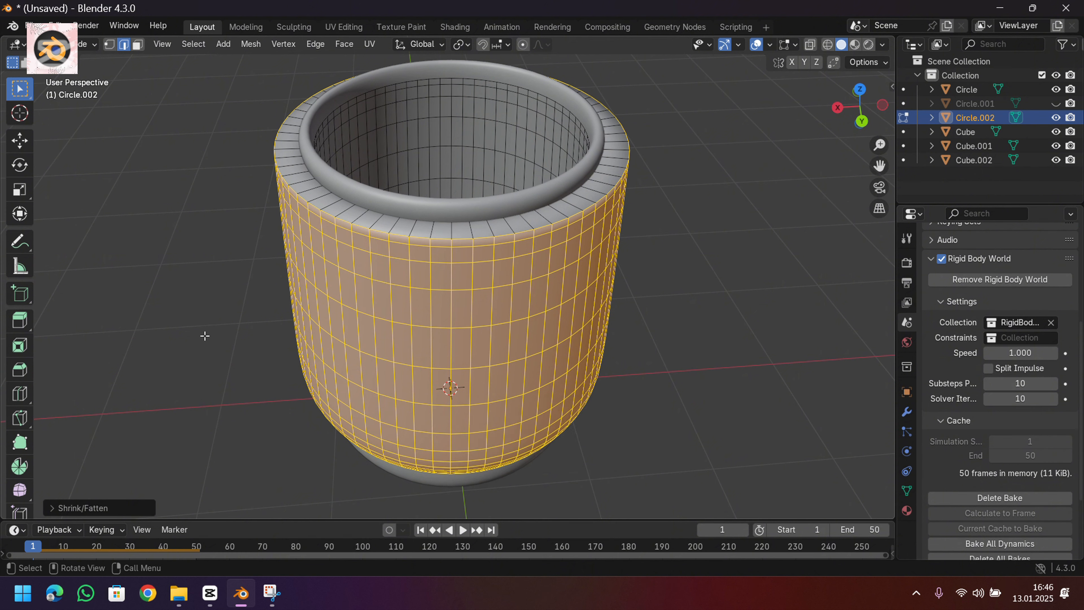
key(a)
click(20, 489)
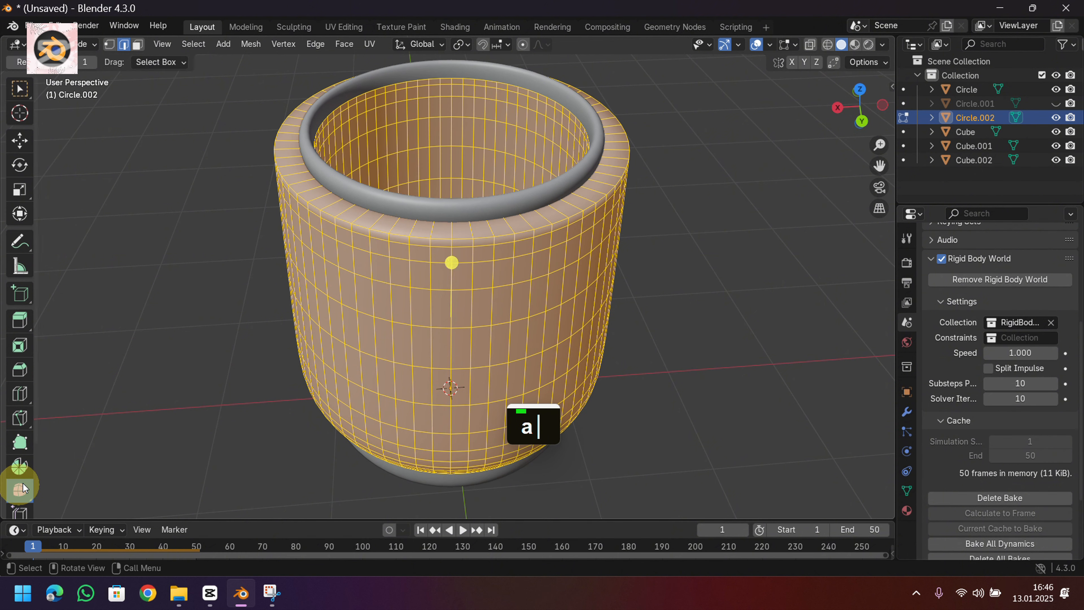
drag(459, 267, 761, 315)
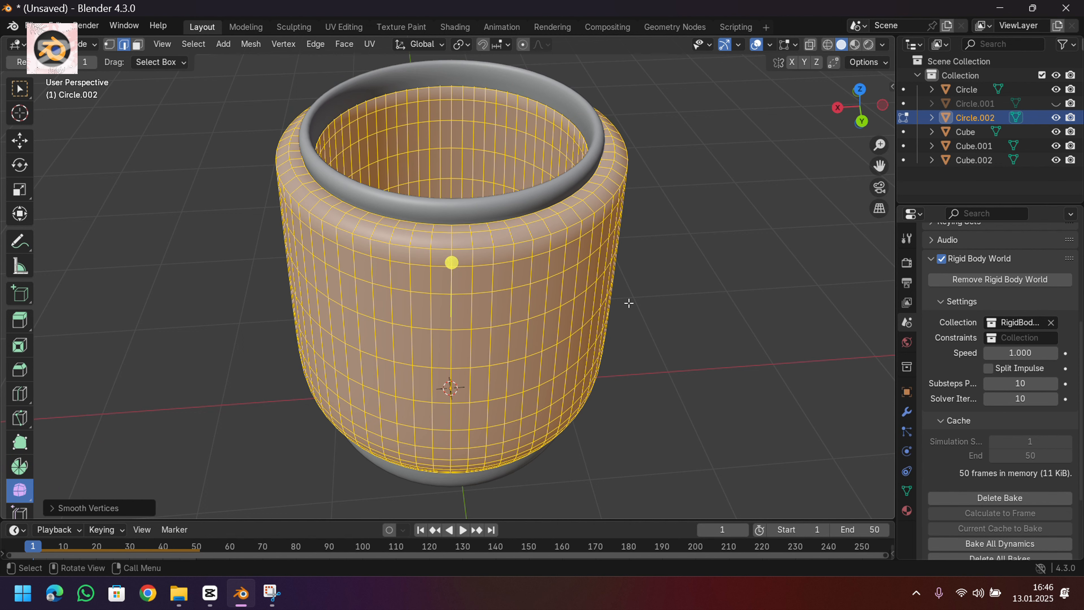
Select the edge loop around the shell's upper outer edge and dissolve its edges.
scroll(629, 303, up, 3)
key(alt+a)
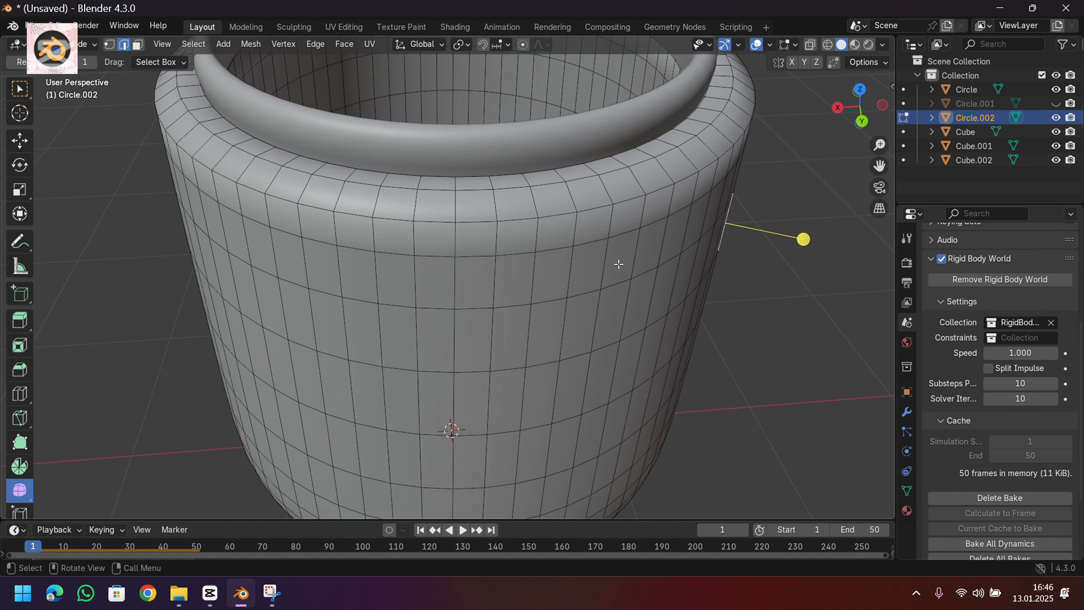
key(alt+a)
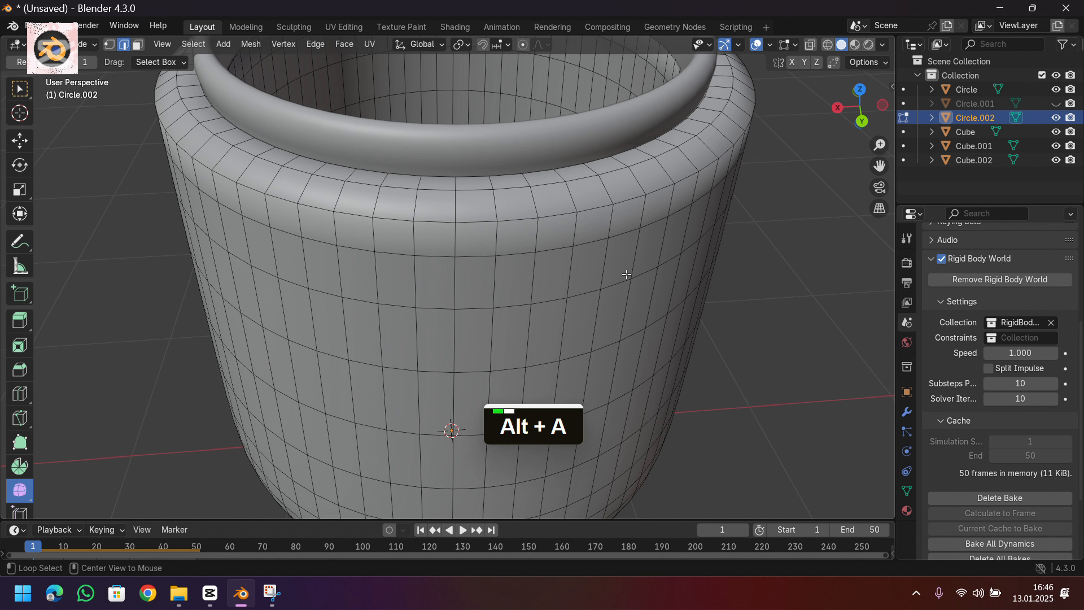
alt+click(549, 214)
key(Delete)
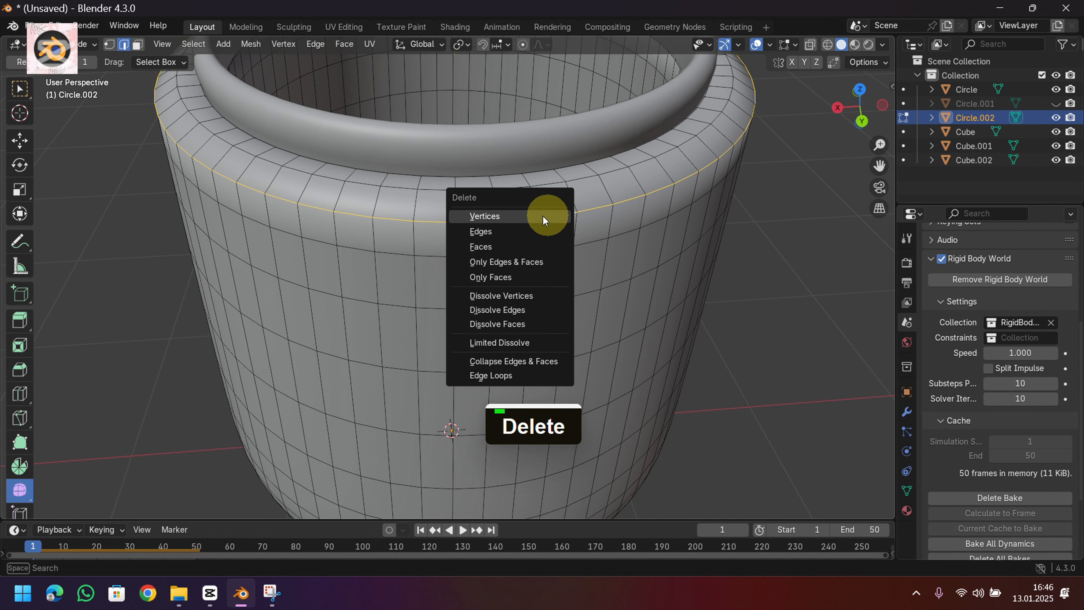
click(497, 310)
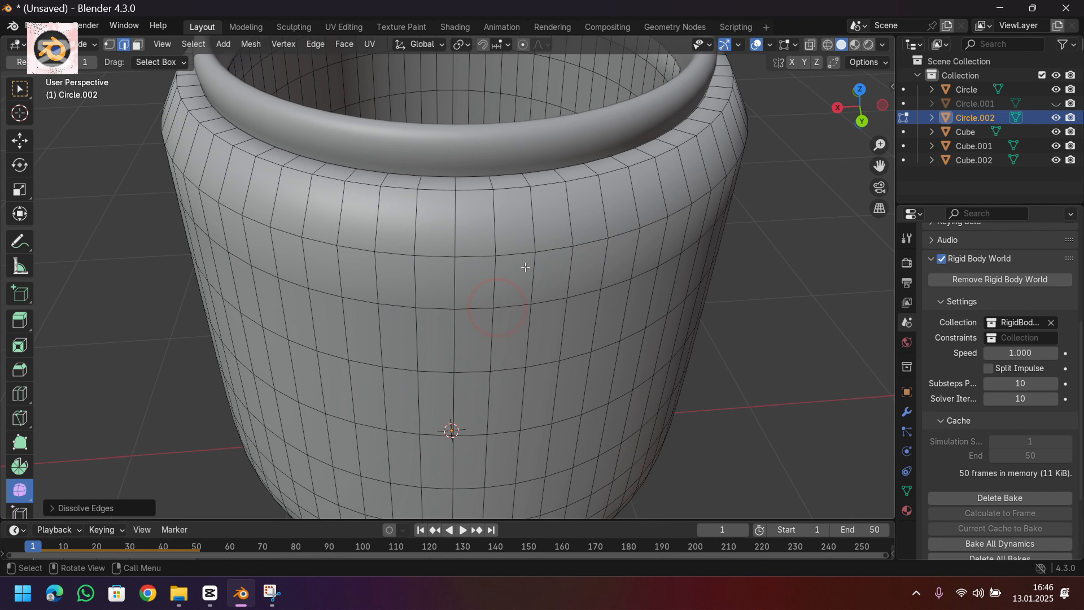
Select all of the shell's geometry and set the object's viewport display to Wire.
middle_drag(526, 267, 438, 263)
scroll(452, 281, down, 3)
key(a)
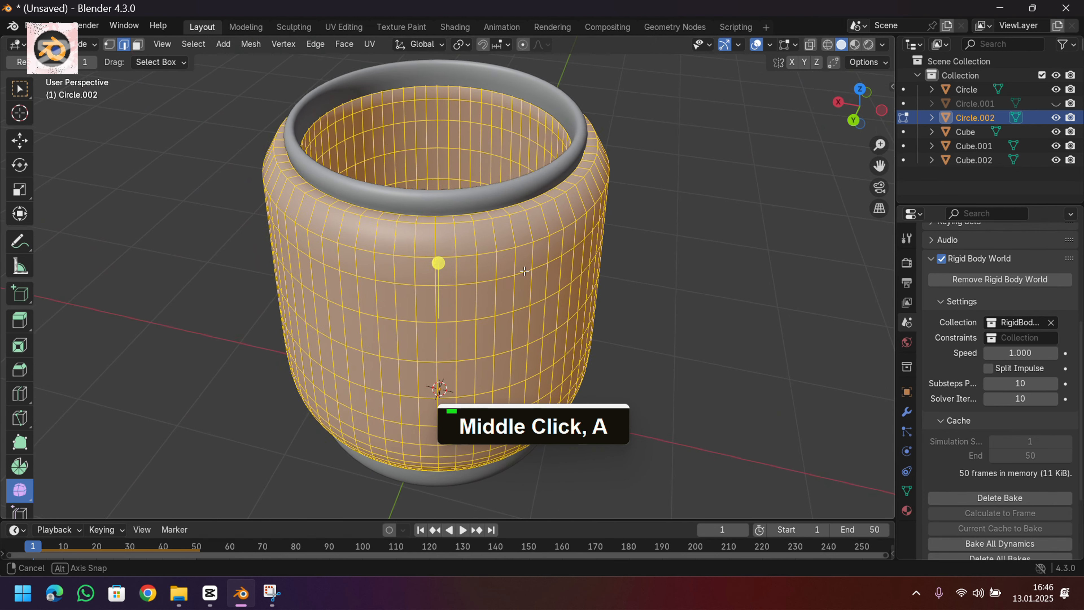
click(907, 392)
scroll(949, 420, down, 2)
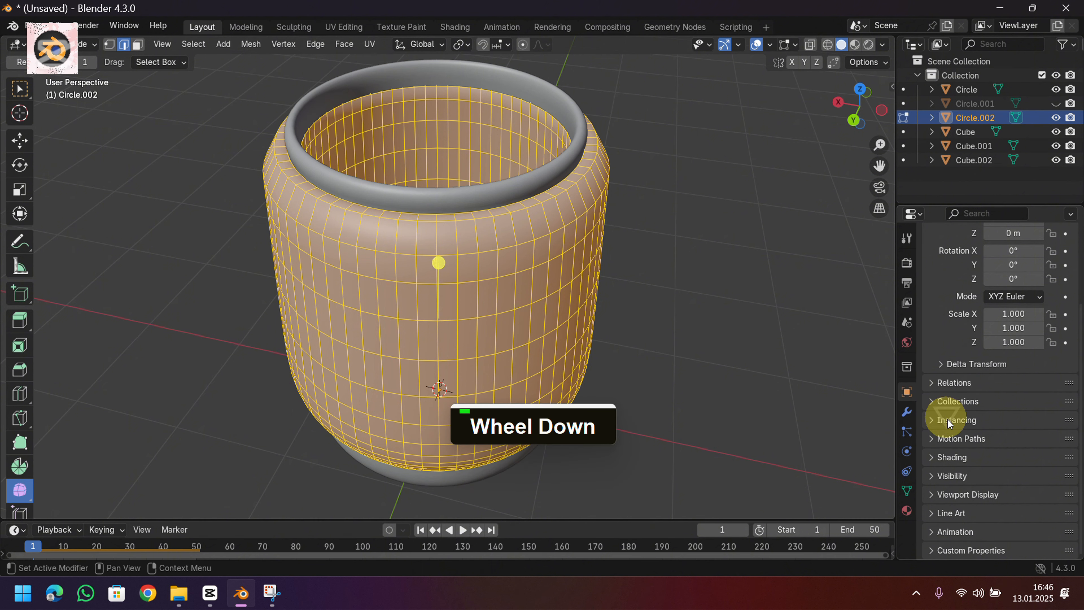
click(952, 497)
scroll(947, 471, down, 6)
click(1020, 473)
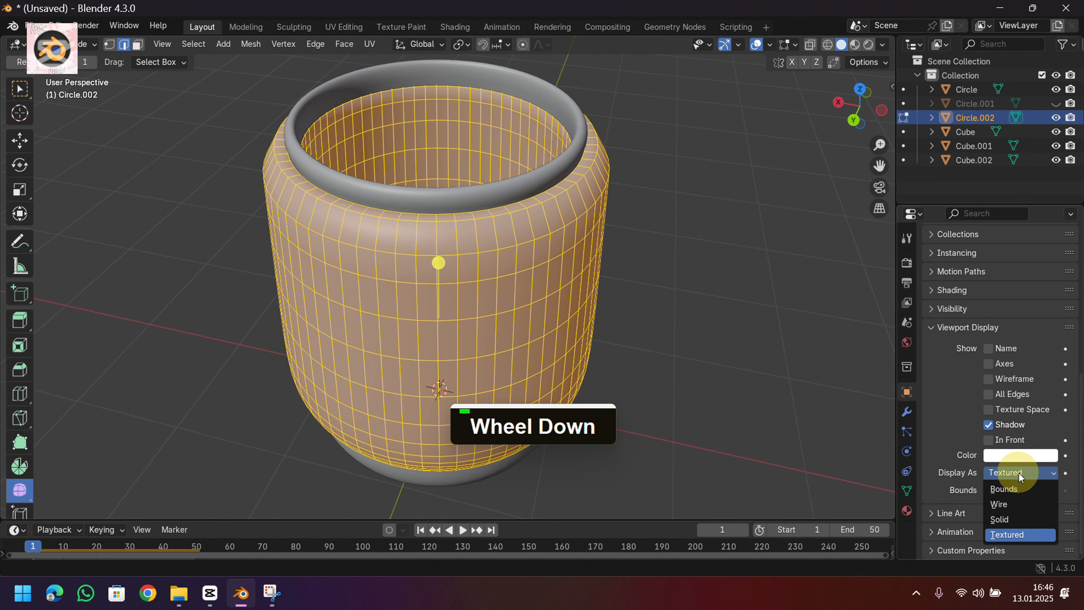
click(1002, 501)
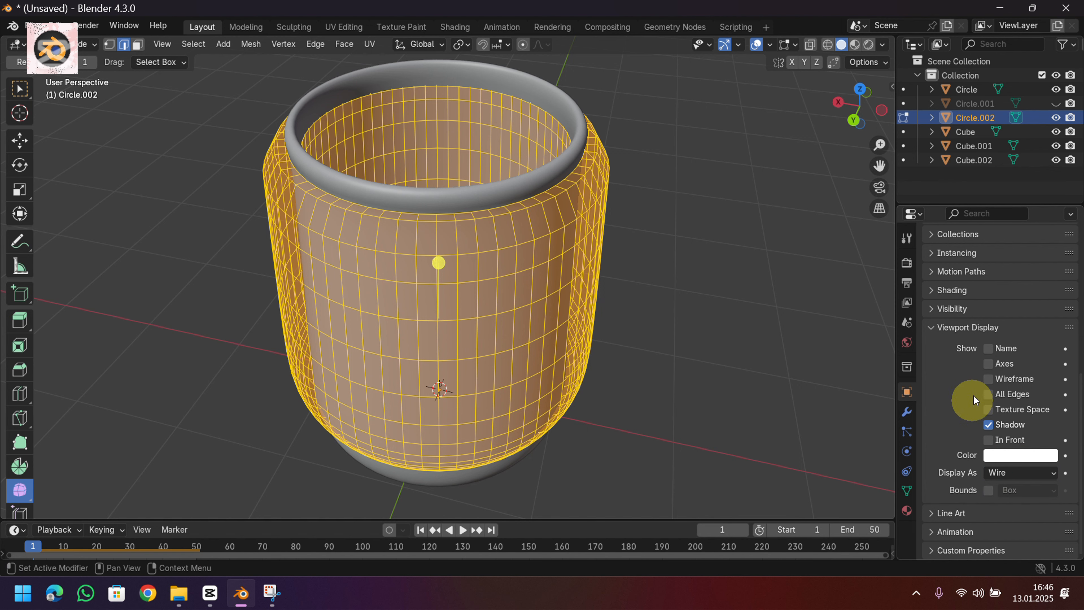
Exclude the wire-displayed shell from renders and unhide the capped inner body in Object Mode.
click(971, 314)
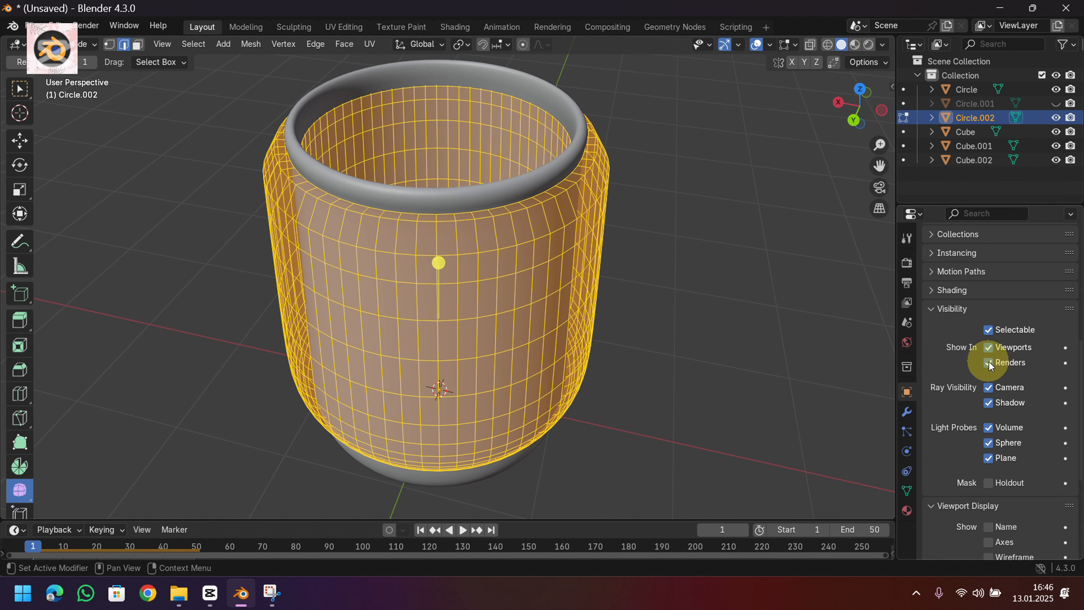
click(750, 316)
middle_drag(685, 318, 656, 335)
scroll(619, 377, down, 3)
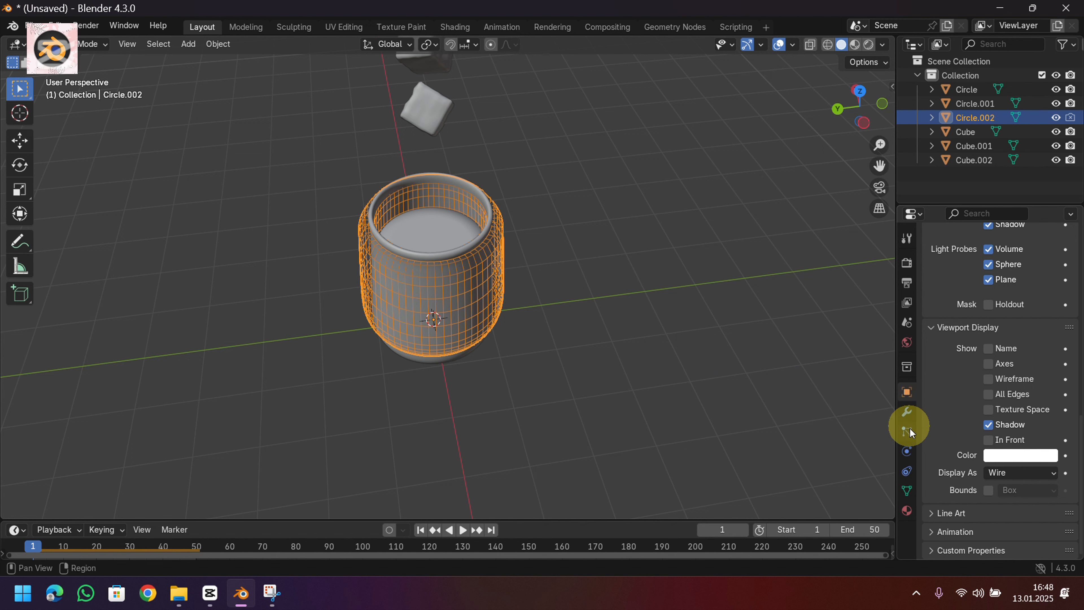
Add Fluid physics to the wire-displayed shell and set its type to Effector.
click(907, 451)
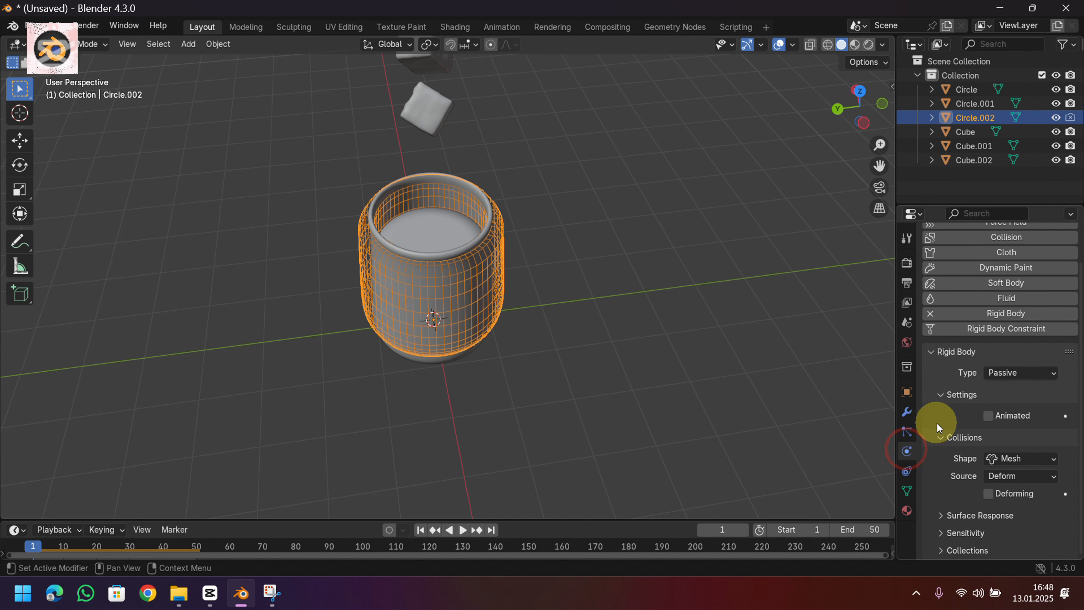
click(1008, 304)
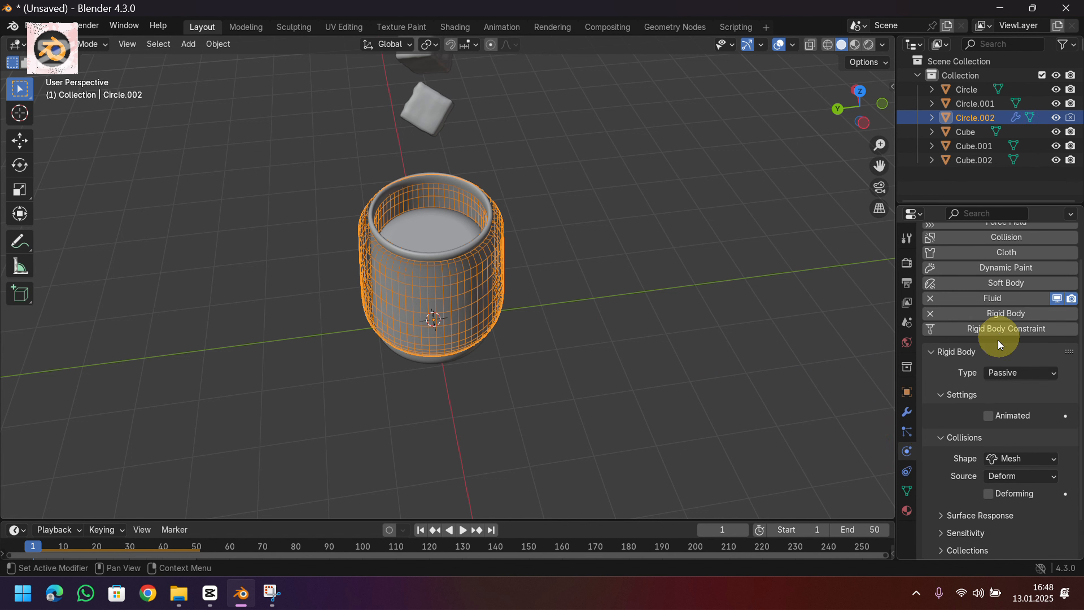
click(938, 351)
click(1015, 429)
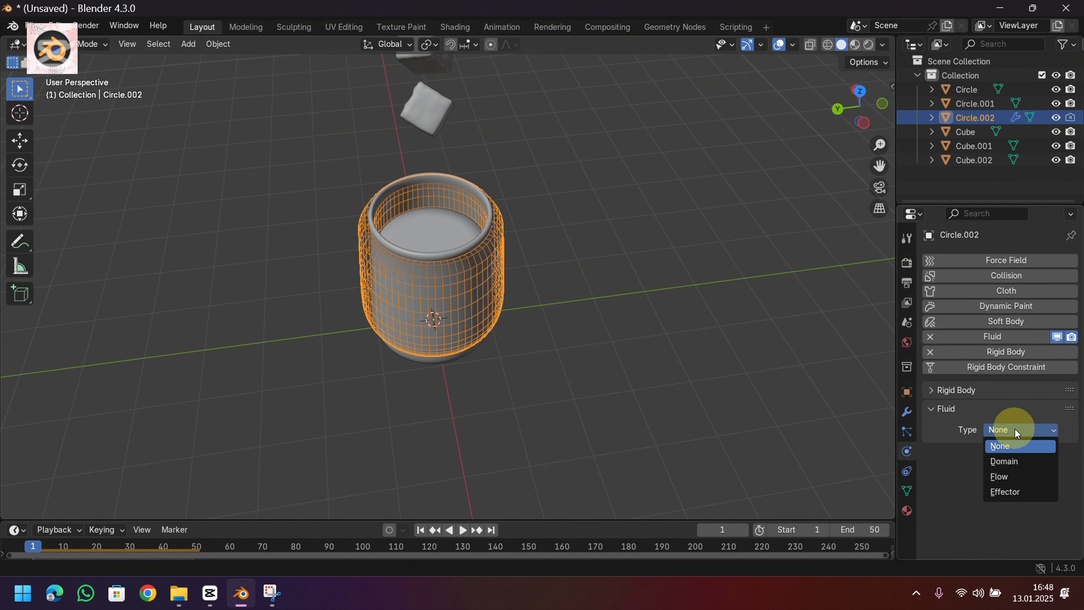
click(1014, 490)
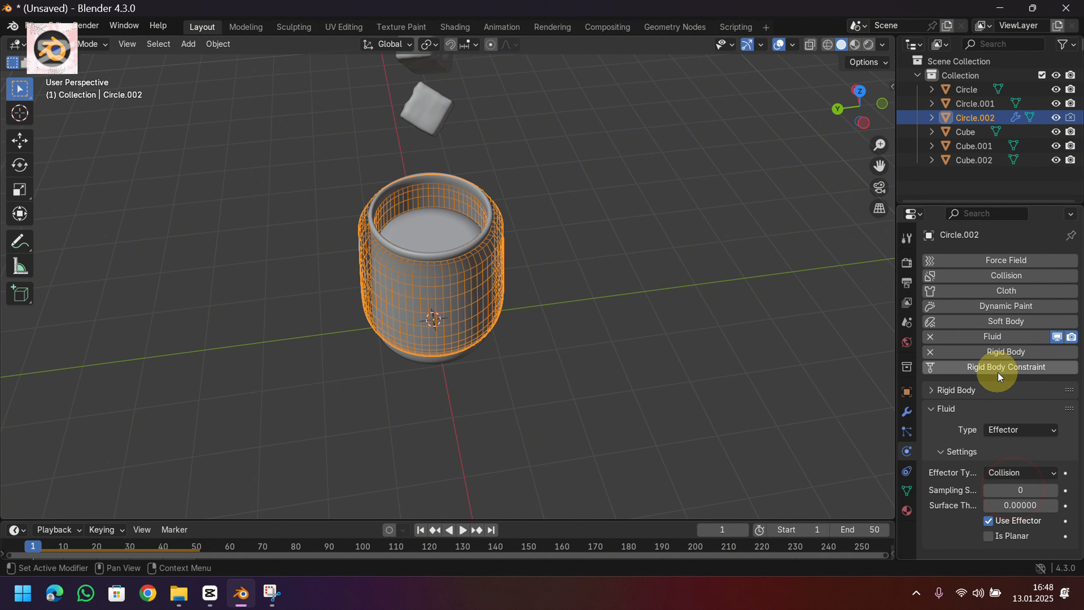
click(991, 353)
Add Fluid physics to the lowest ice cube and set its type to Effector.
click(438, 115)
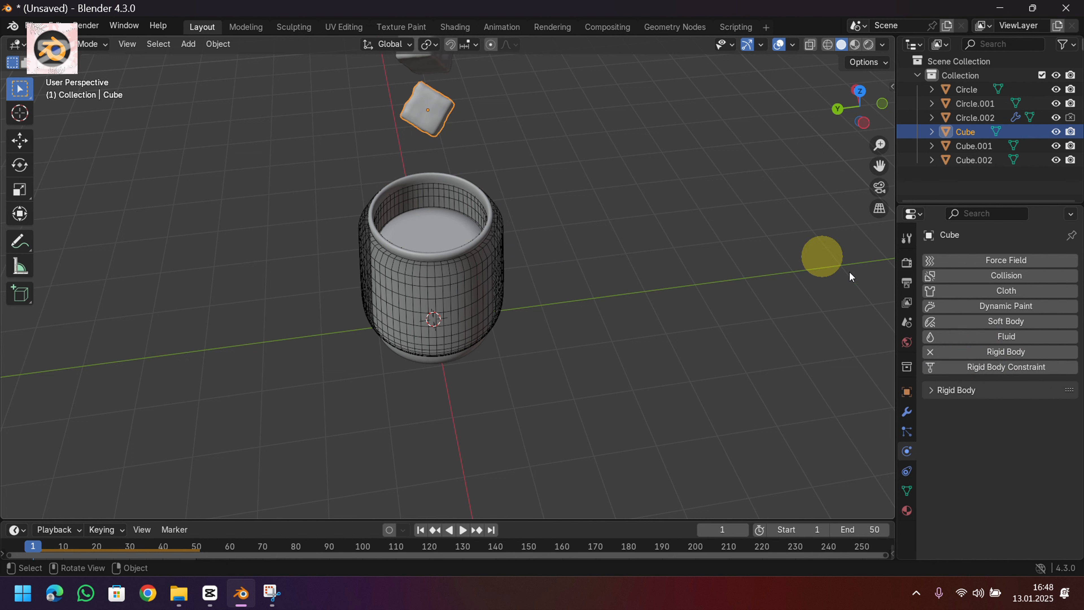
click(986, 337)
click(1016, 429)
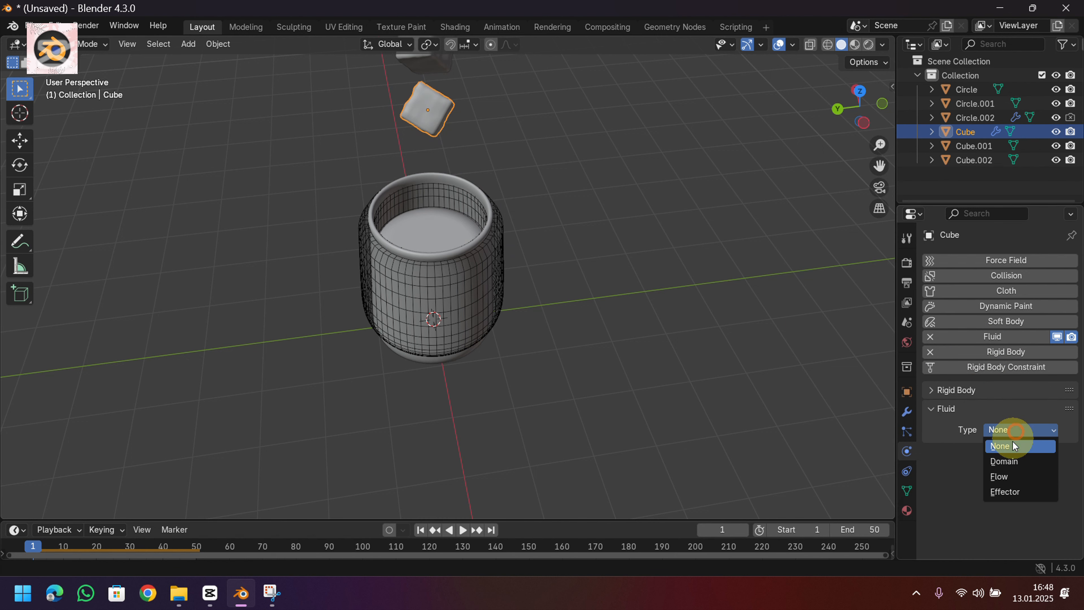
click(1015, 496)
scroll(563, 251, down, 2)
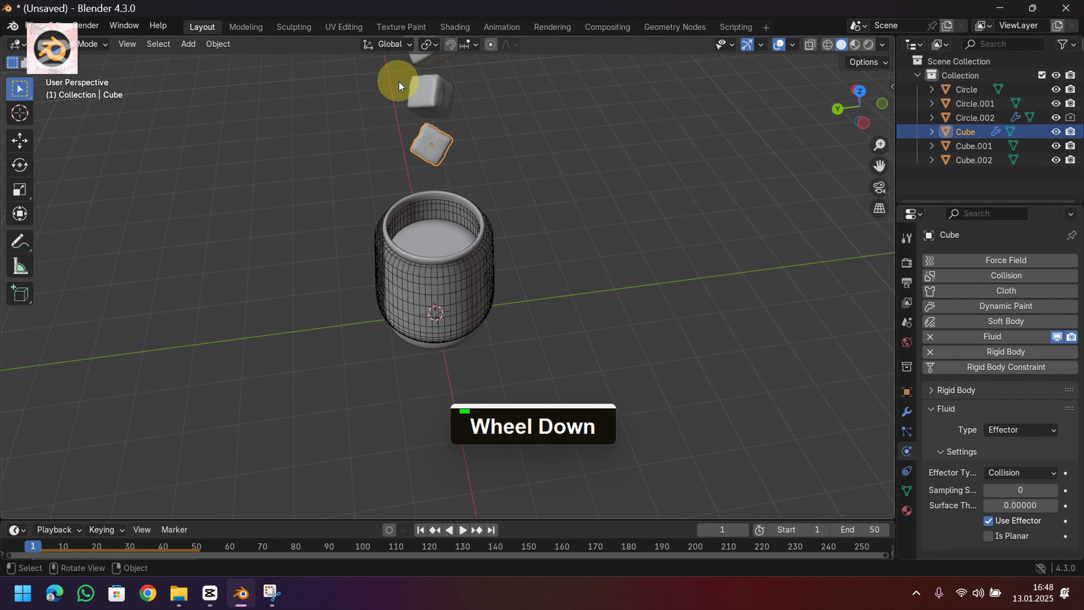
Add Fluid physics to the middle ice cube and set its type to Effector.
click(431, 99)
click(984, 338)
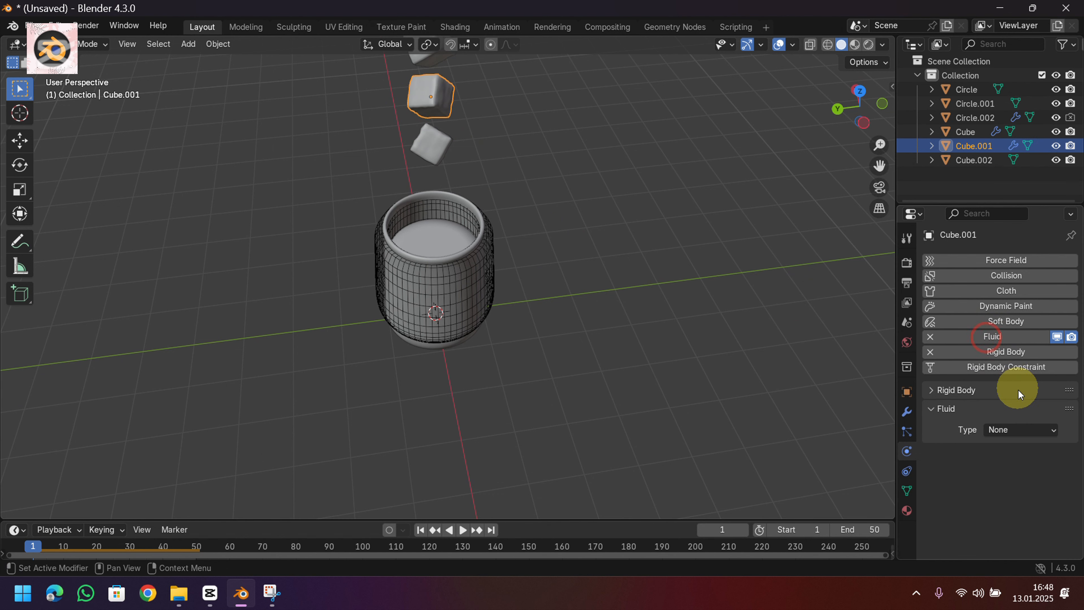
click(1015, 429)
click(1006, 491)
scroll(605, 250, down, 3)
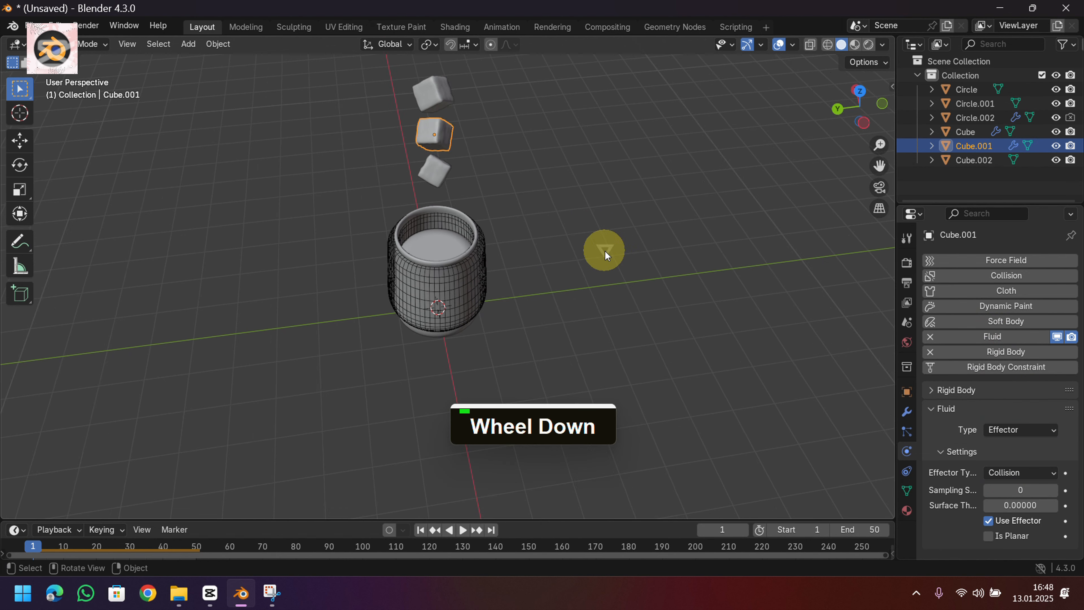
Add Fluid physics to the uppermost ice cube and set its type to Effector.
click(444, 133)
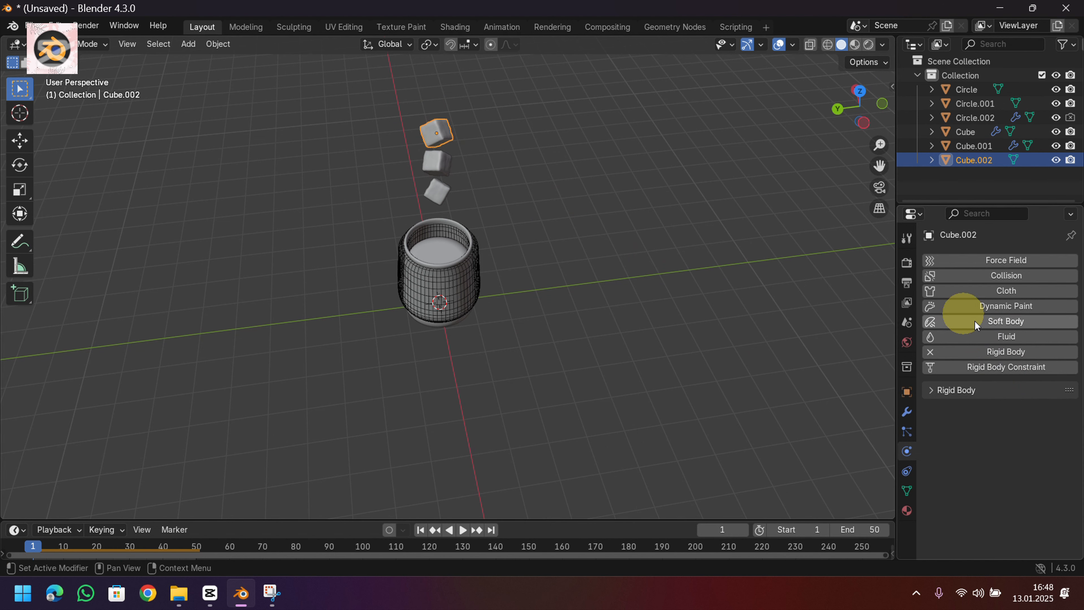
click(993, 336)
click(1023, 429)
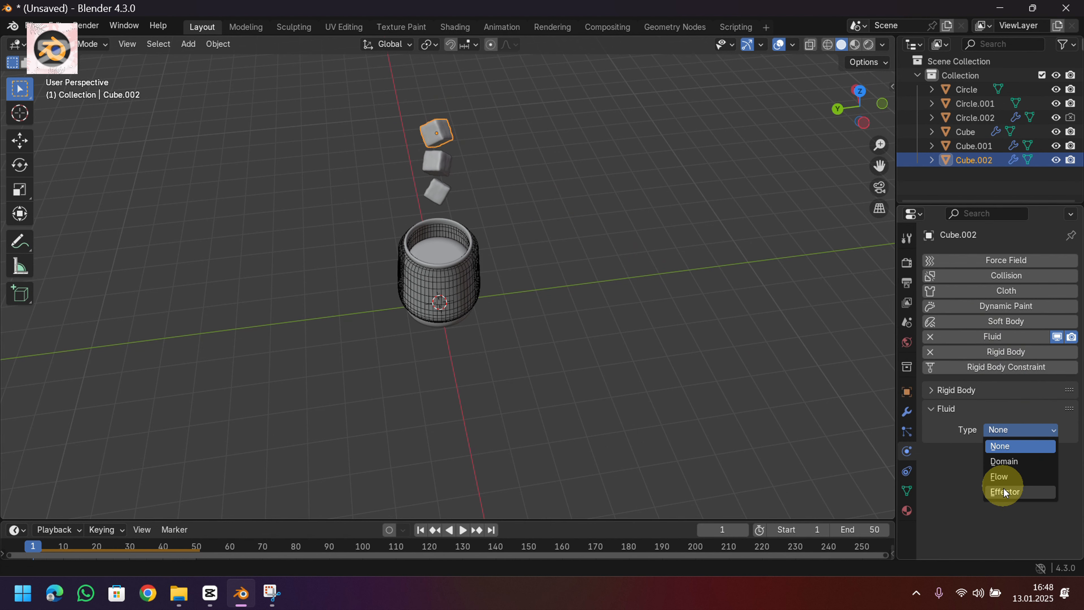
click(986, 490)
Select the capped inner drink body and apply the Quick Liquid effect to it.
middle_drag(619, 242, 461, 257)
click(444, 252)
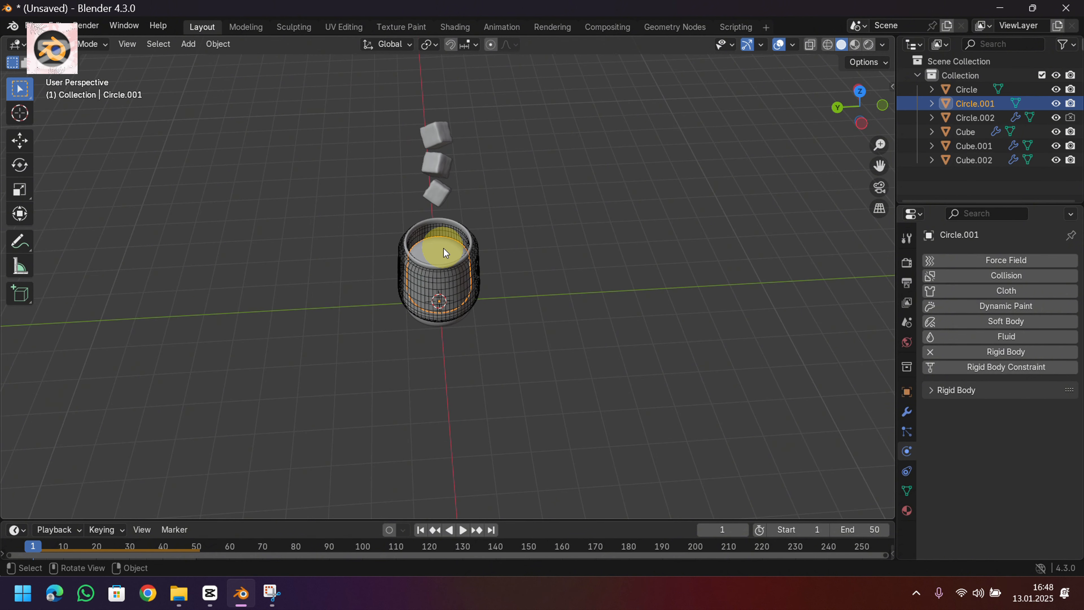
key(F3)
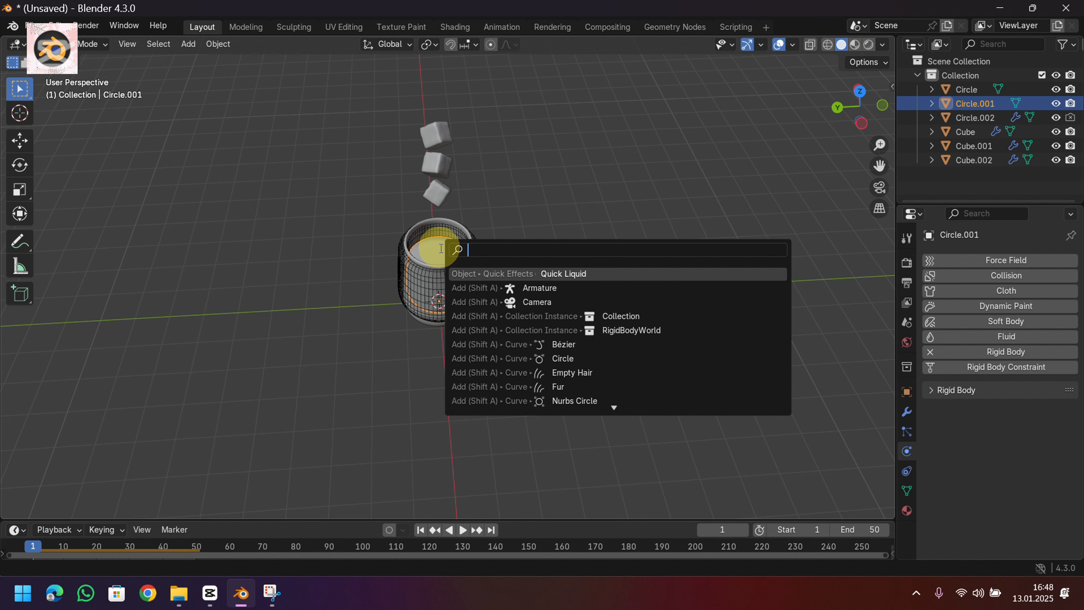
text(qick)
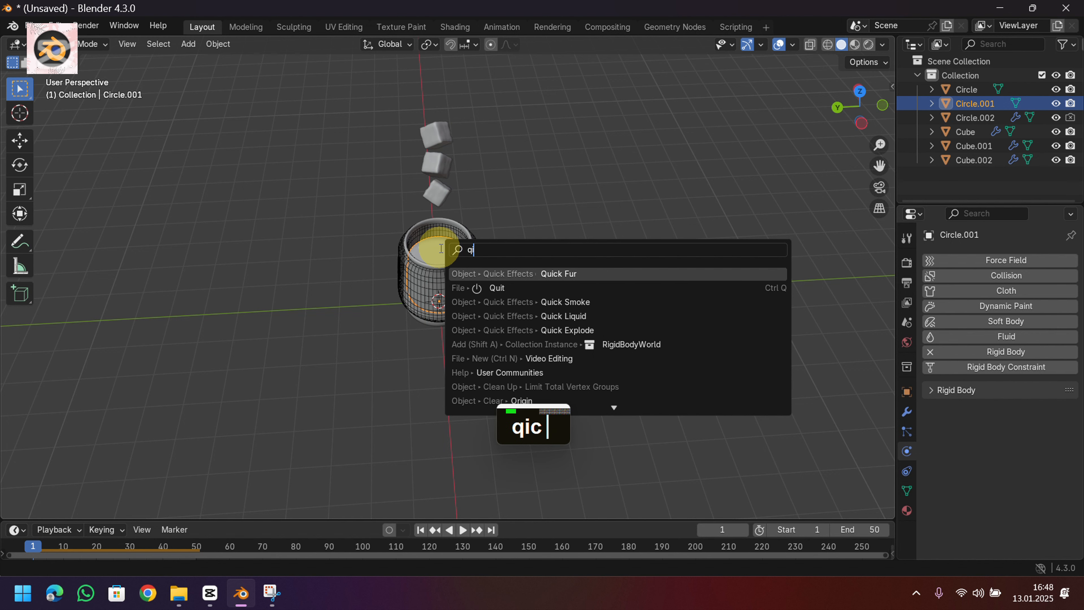
click(523, 306)
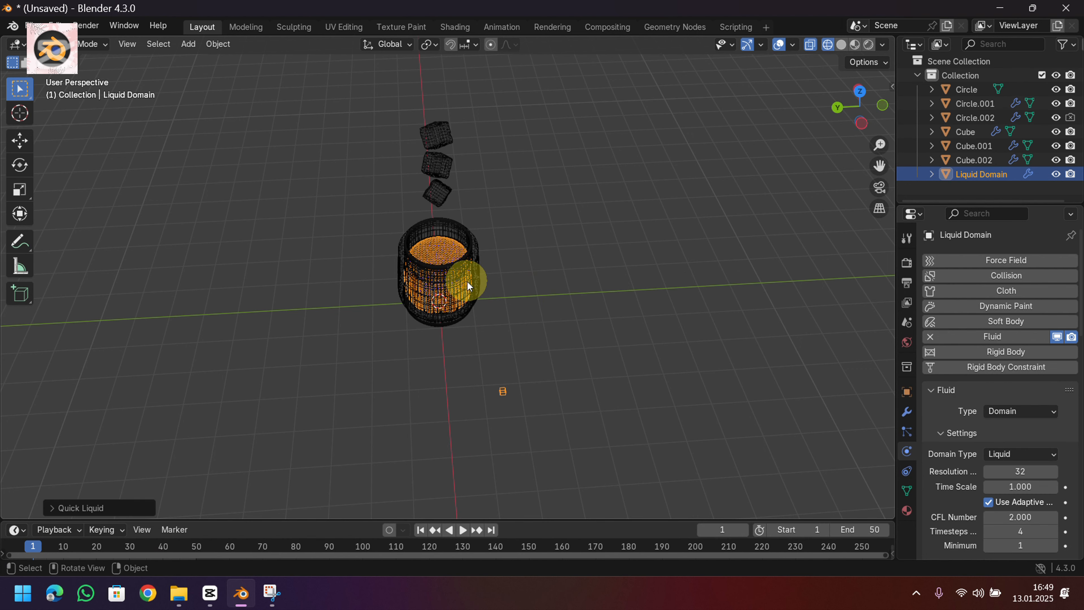
In Edit Mode, move the whole liquid domain box up along Z until its base sits just below the cup.
middle_drag(468, 282, 492, 246)
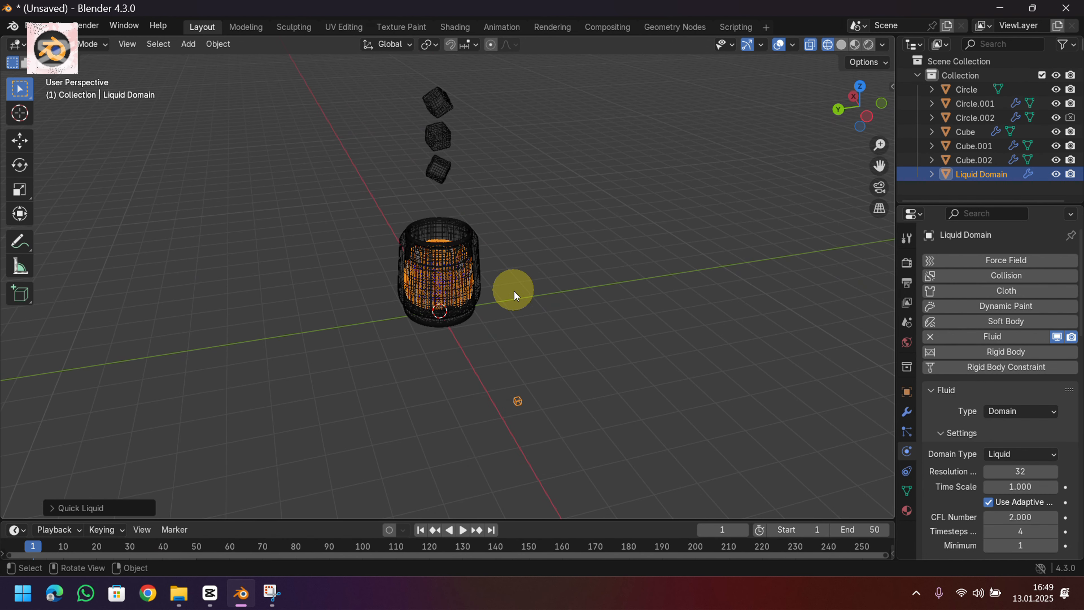
middle_drag(535, 293, 462, 270)
key(Tab)
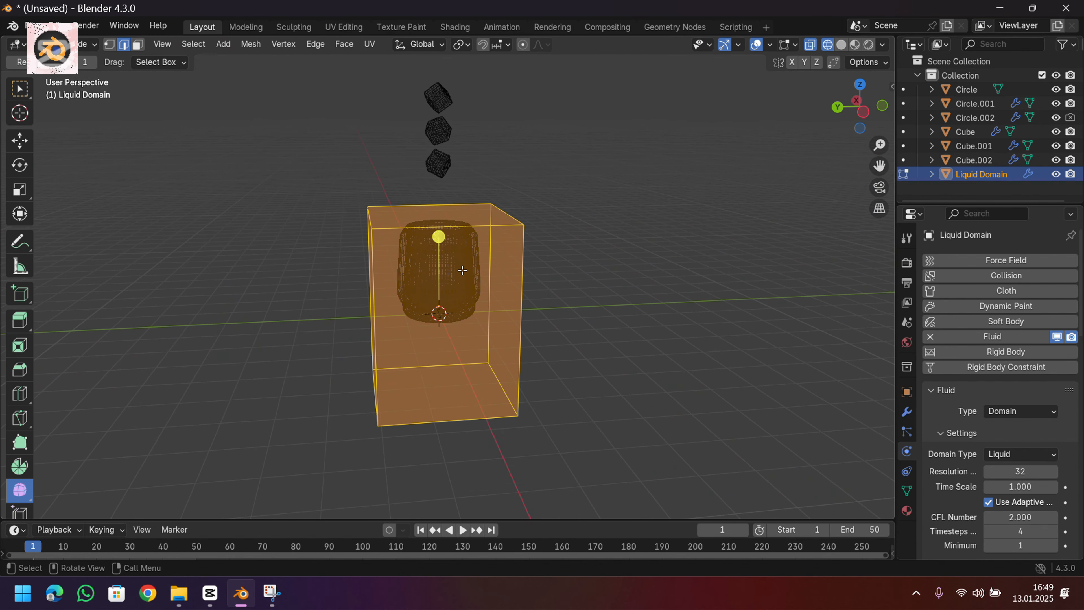
key(z)
click(375, 270)
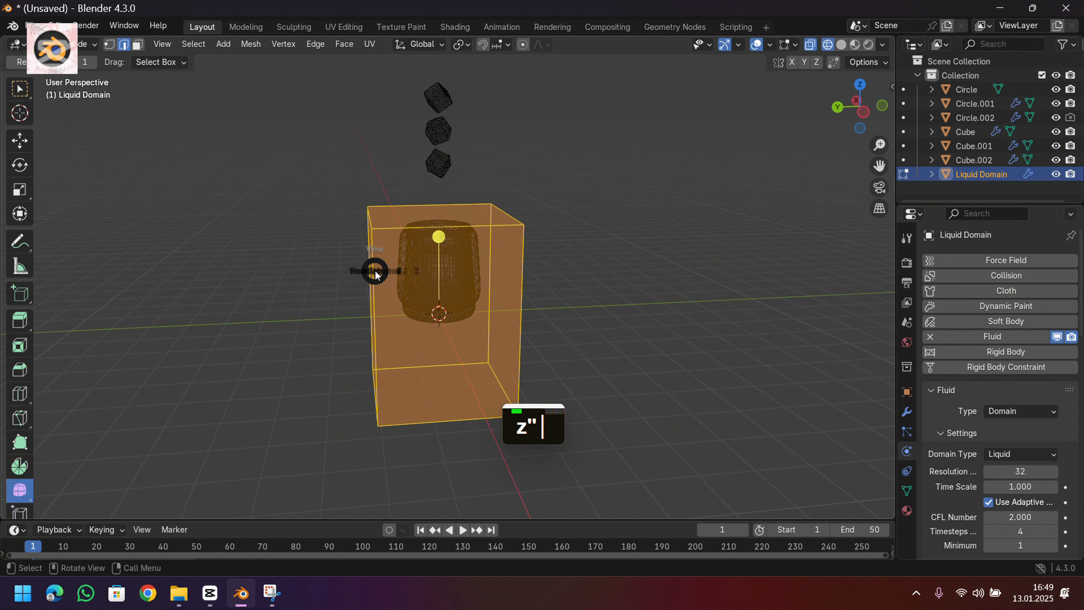
click(310, 268)
scroll(413, 269, up, 3)
key(g)
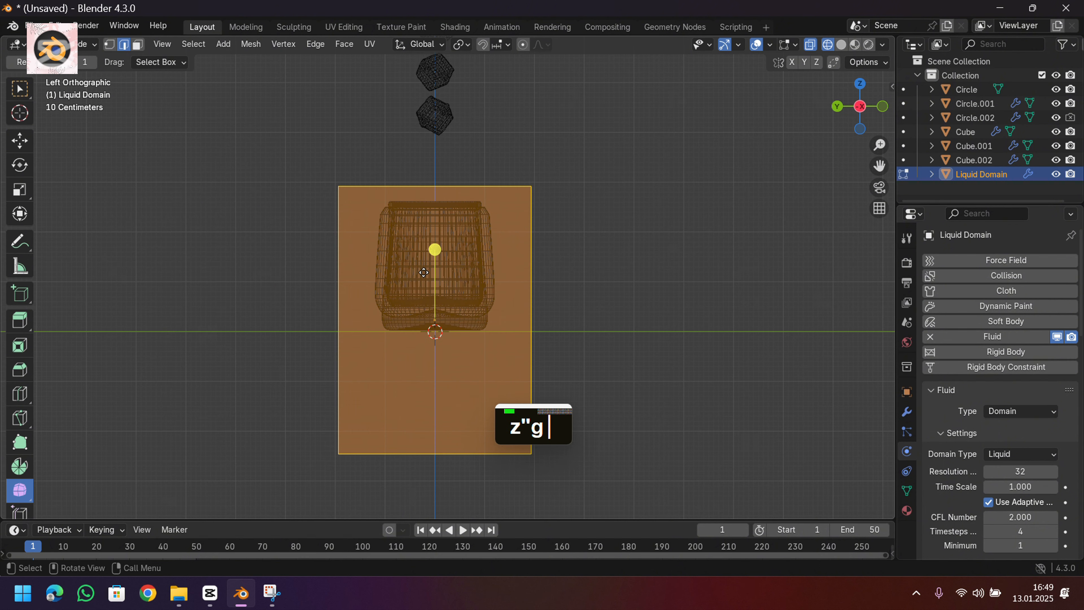
key(z)
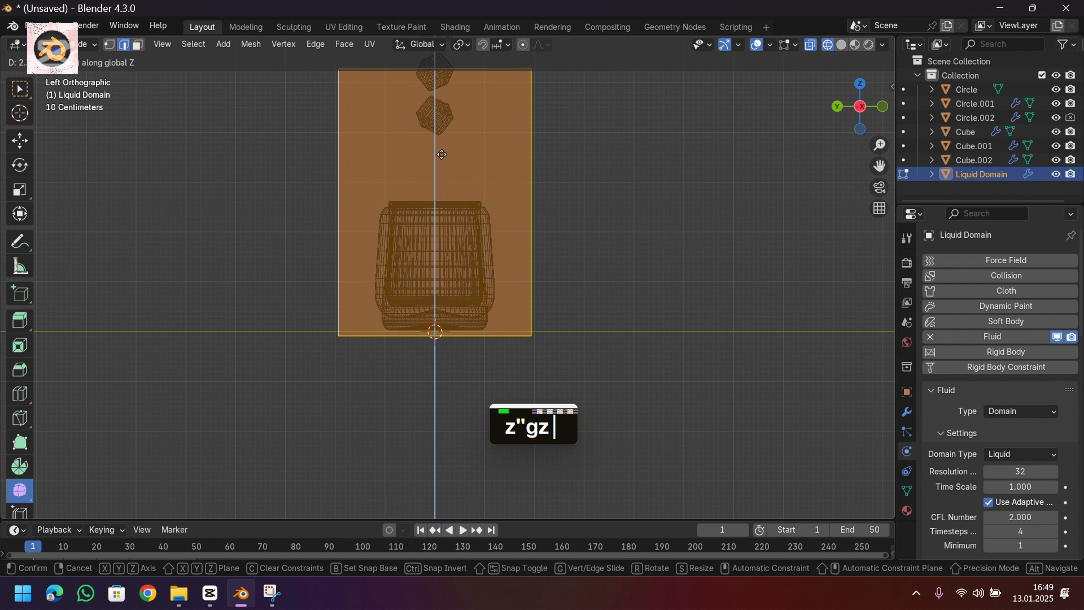
click(444, 151)
middle_drag(447, 170, 452, 256)
scroll(453, 256, down, 2)
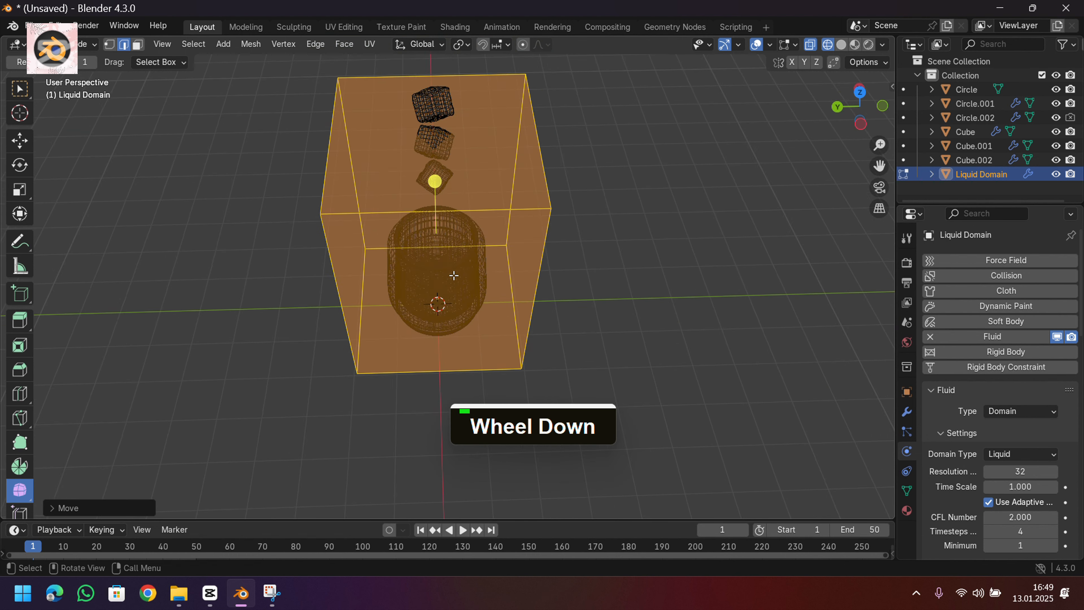
Select the domain box's top face and raise it along Z to enclose all three ice cubes.
click(137, 45)
click(437, 167)
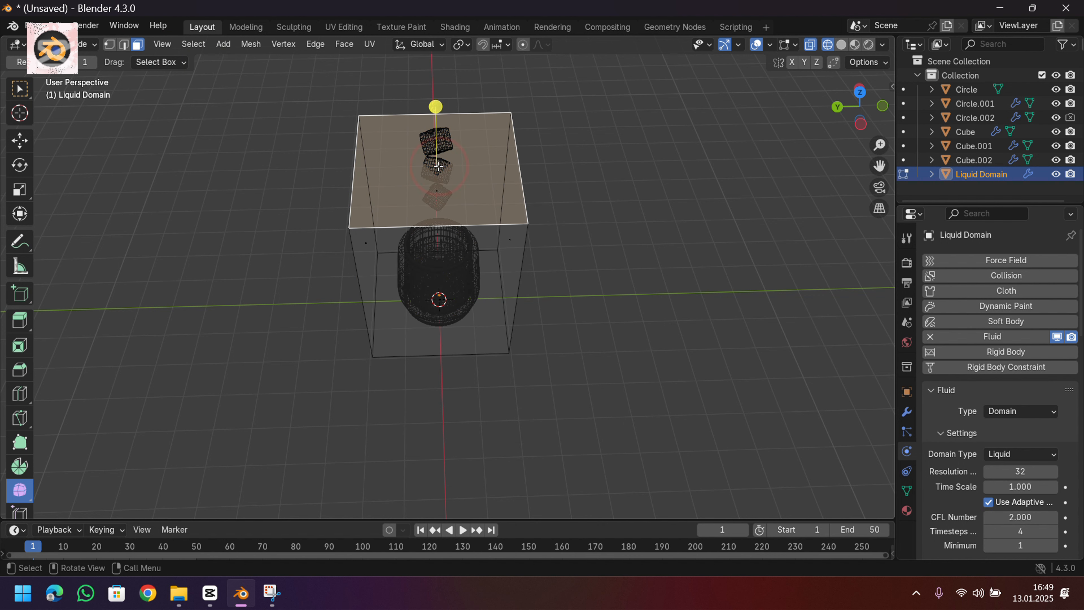
key(g)
key(z)
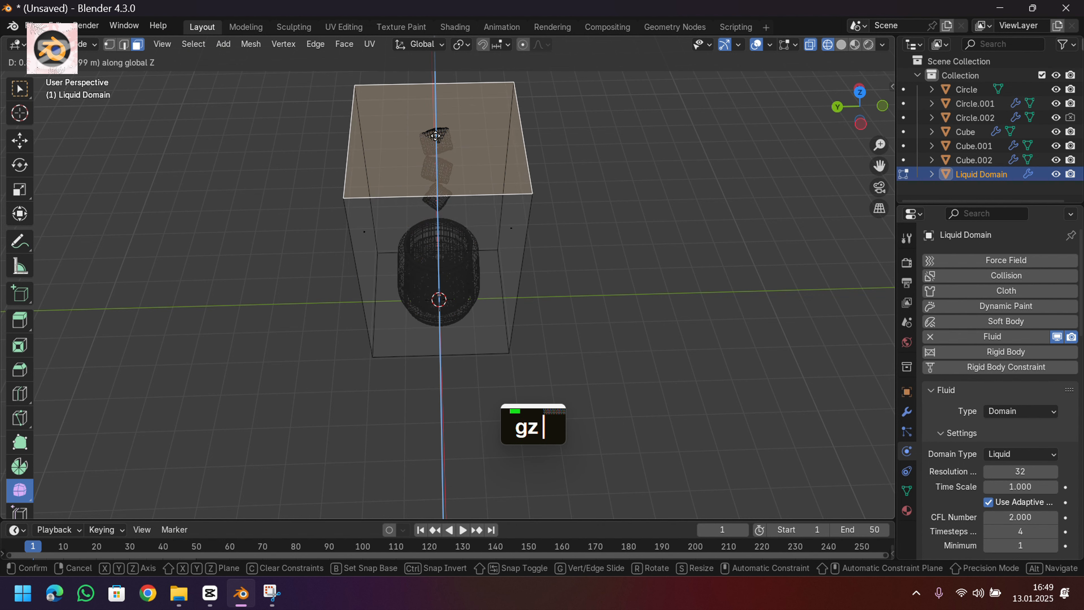
click(438, 127)
mouse_move(436, 131)
middle_down()
mouse_move(430, 109)
mouse_move(433, 131)
middle_up()
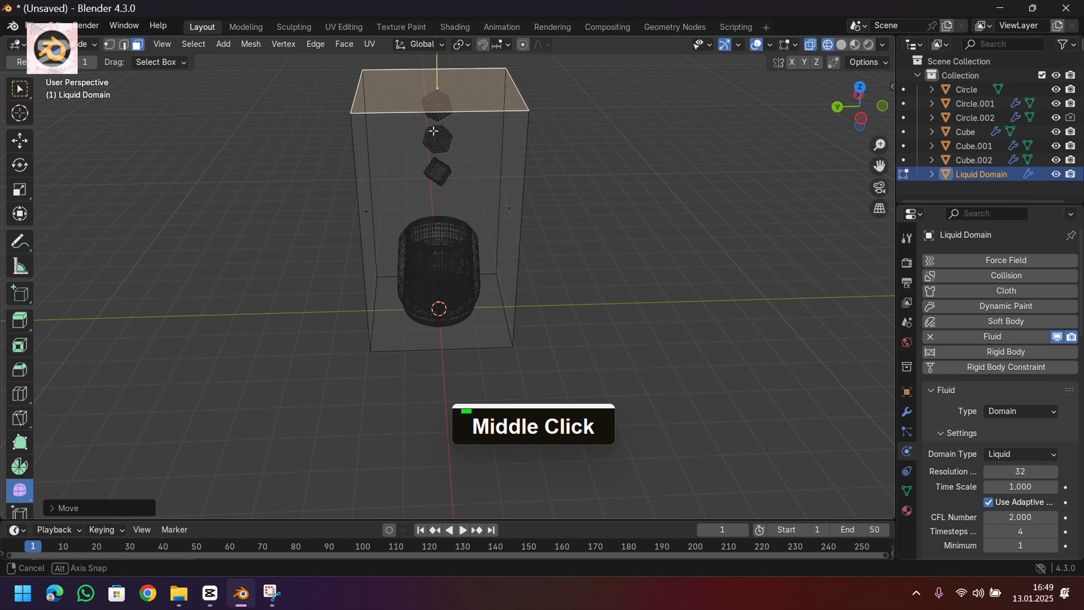
Set the liquid domain's resolution divisions to 64.
scroll(1031, 419, down, 3)
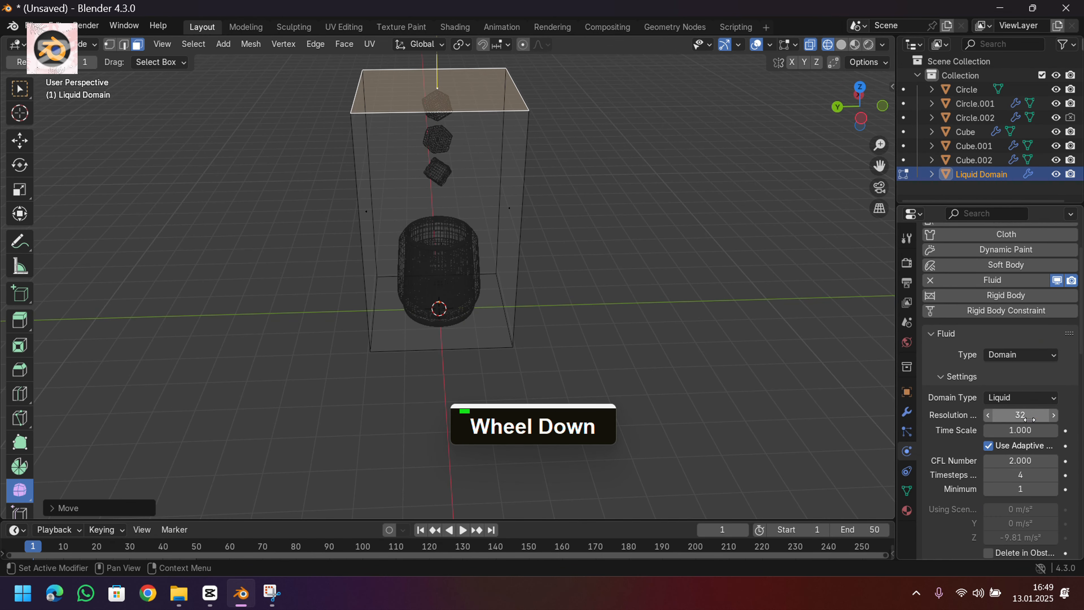
text(6)
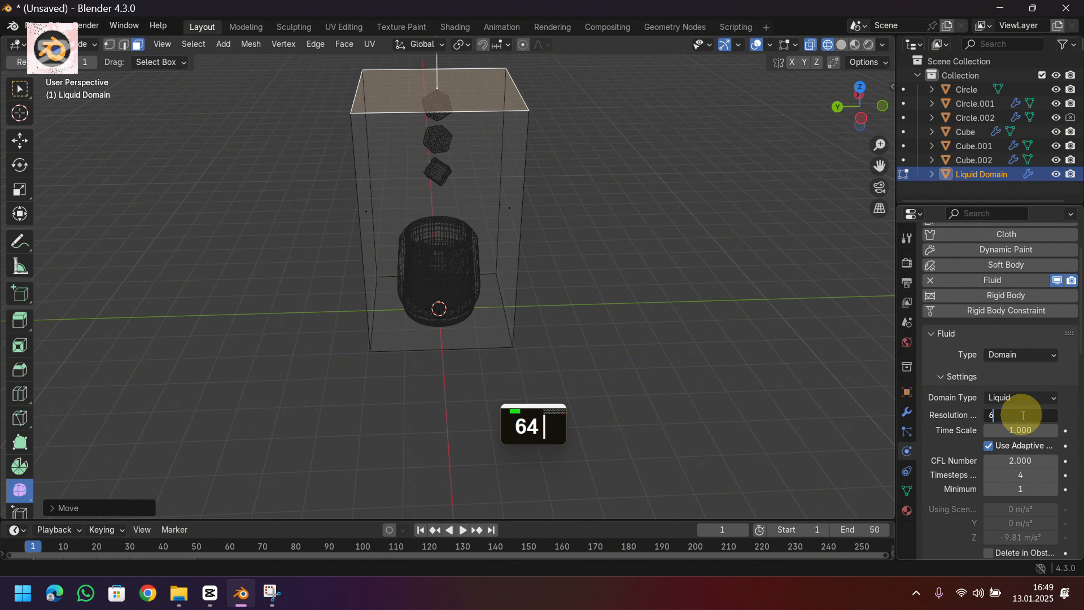
text(4)
key(Return)
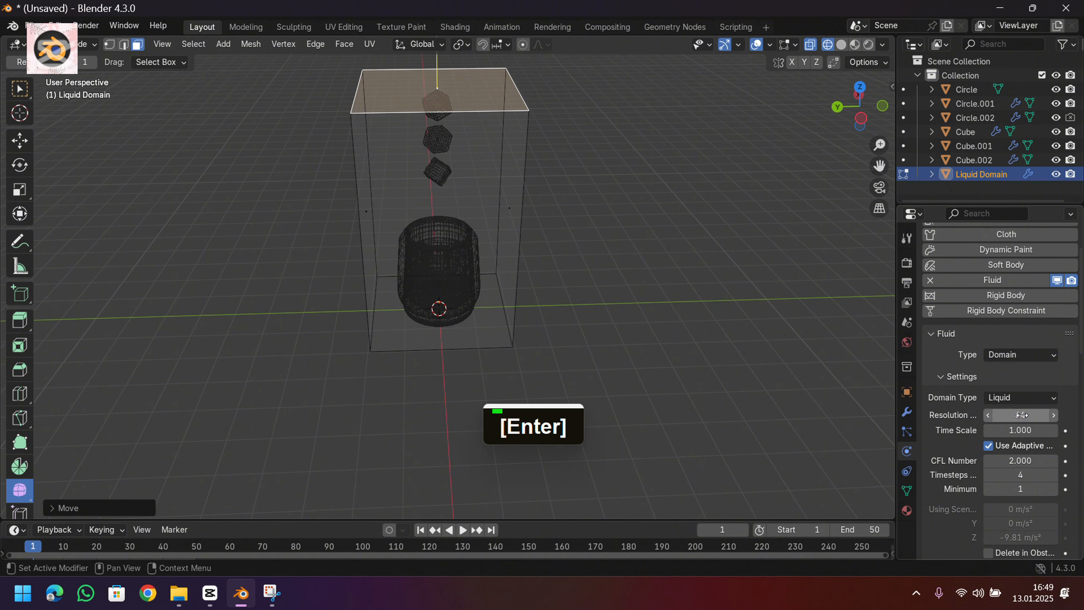
Set the end frame of the liquid domain's cache to 50.
scroll(1014, 446, down, 12)
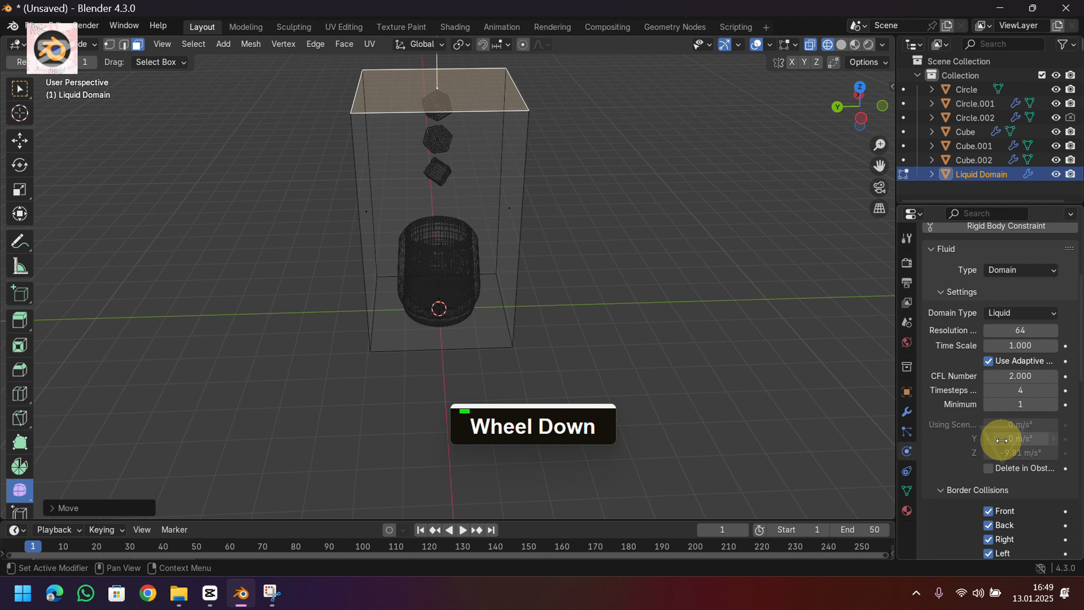
scroll(990, 446, down, 10)
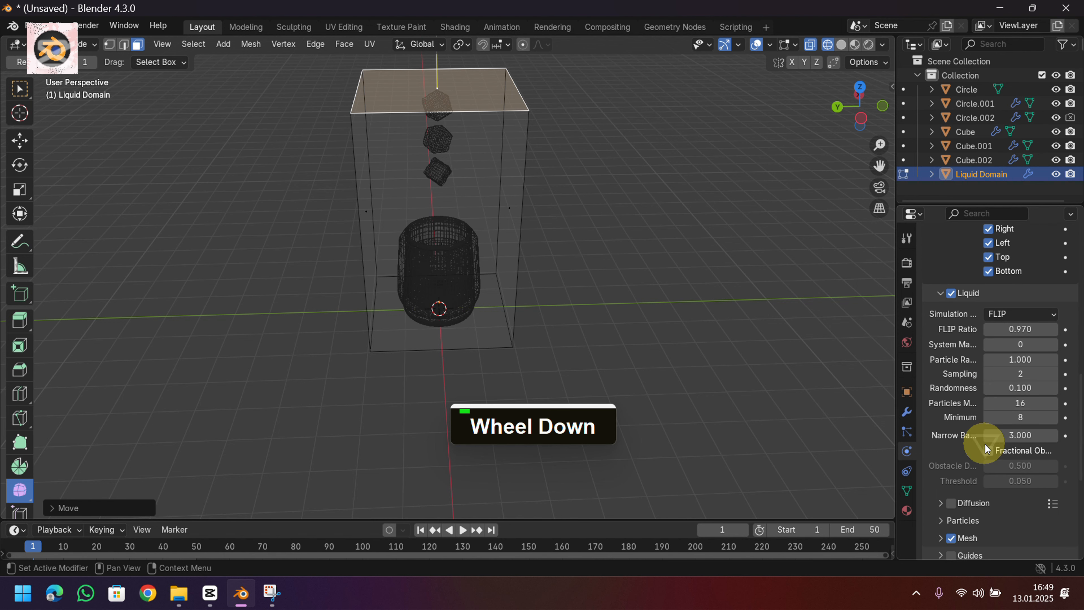
scroll(987, 449, down, 1)
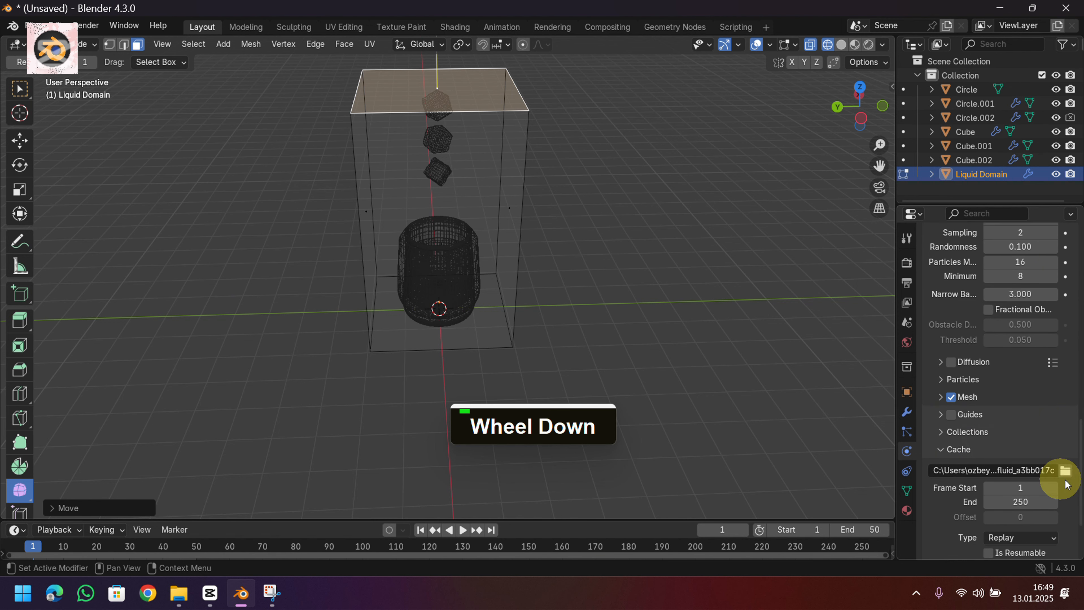
click(1037, 500)
text(5)
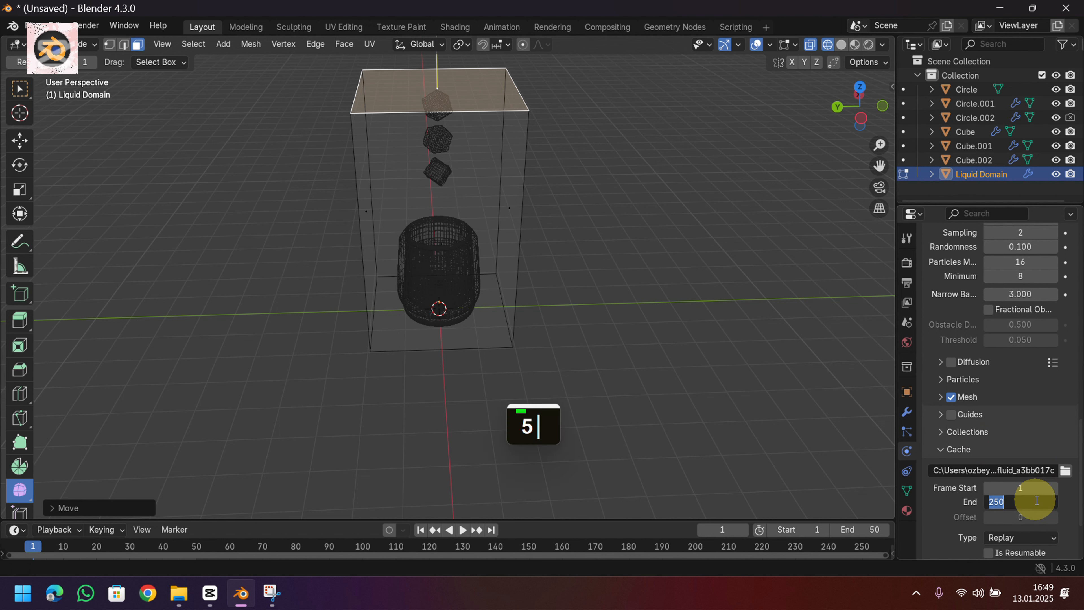
text(0)
key(Return)
Create a new folder named New Folder(1) on the Desktop and set it as the liquid domain's cache directory.
scroll(1038, 504, down, 1)
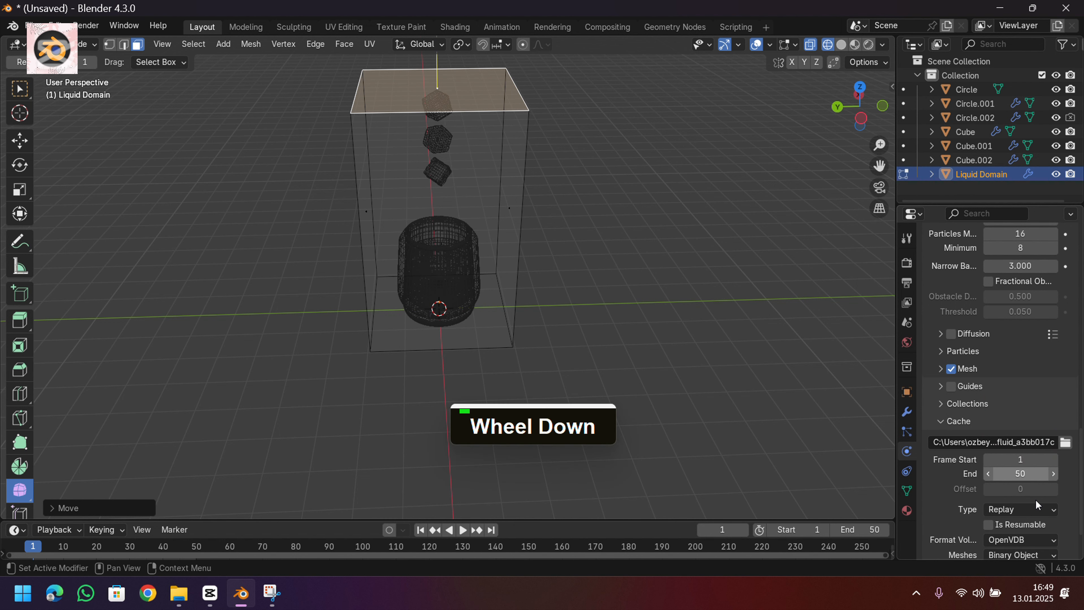
scroll(1038, 504, down, 1)
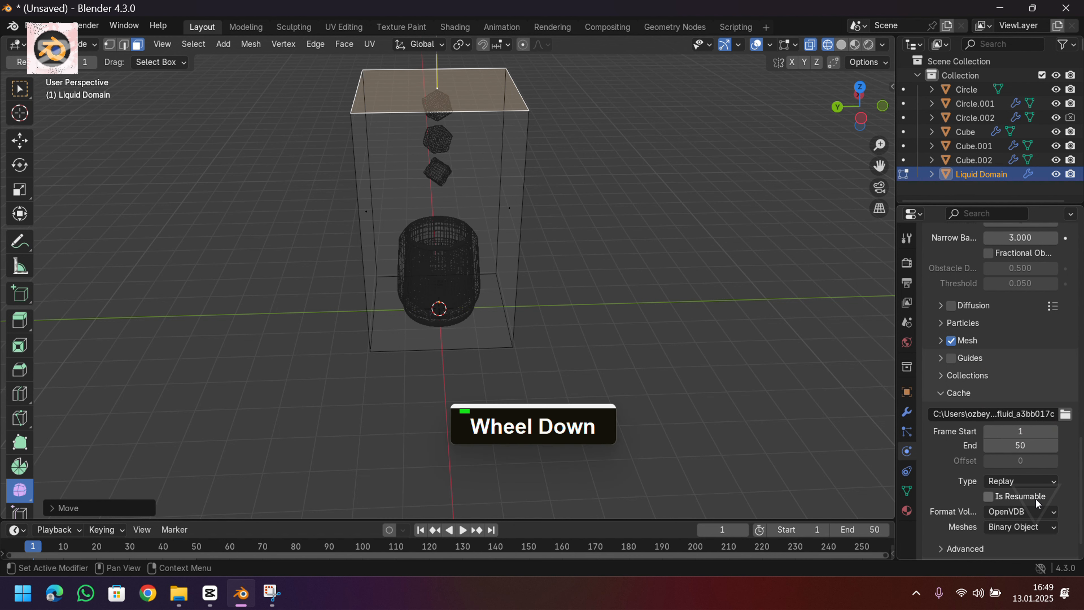
click(1065, 415)
click(246, 177)
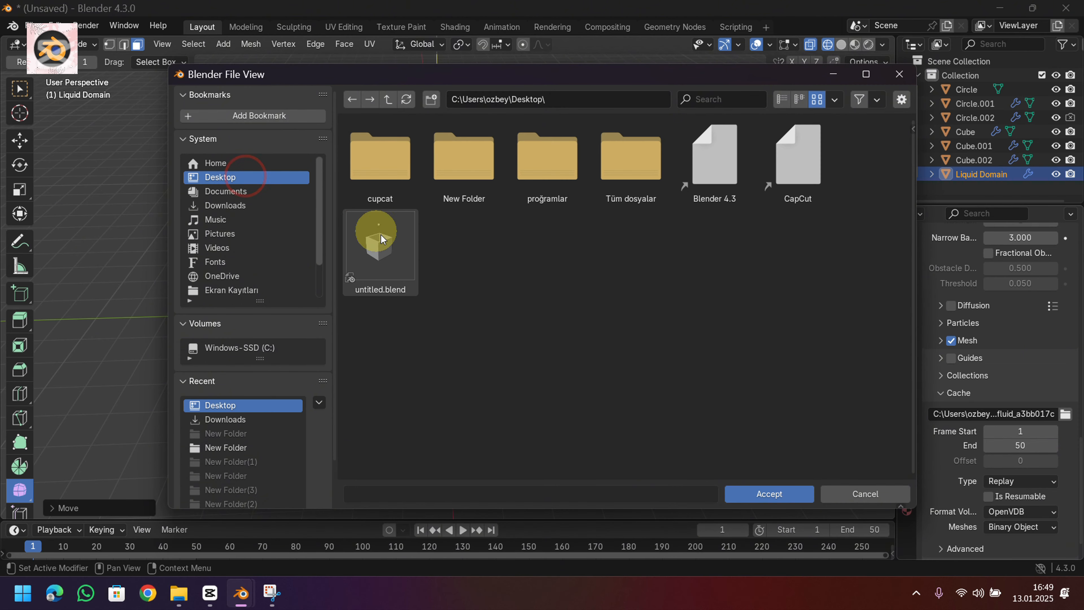
right_click(597, 352)
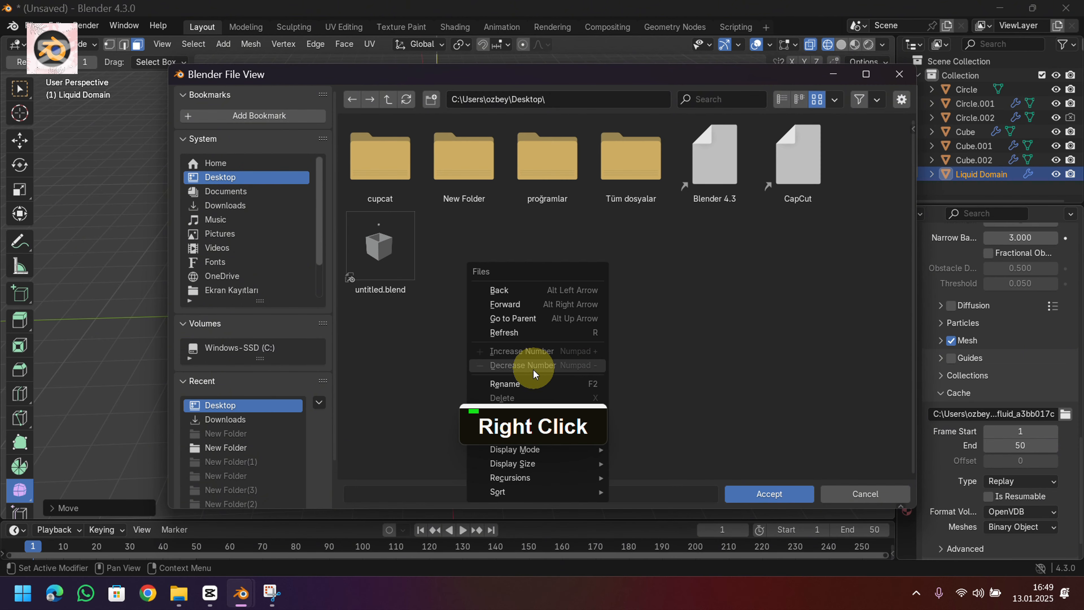
click(518, 417)
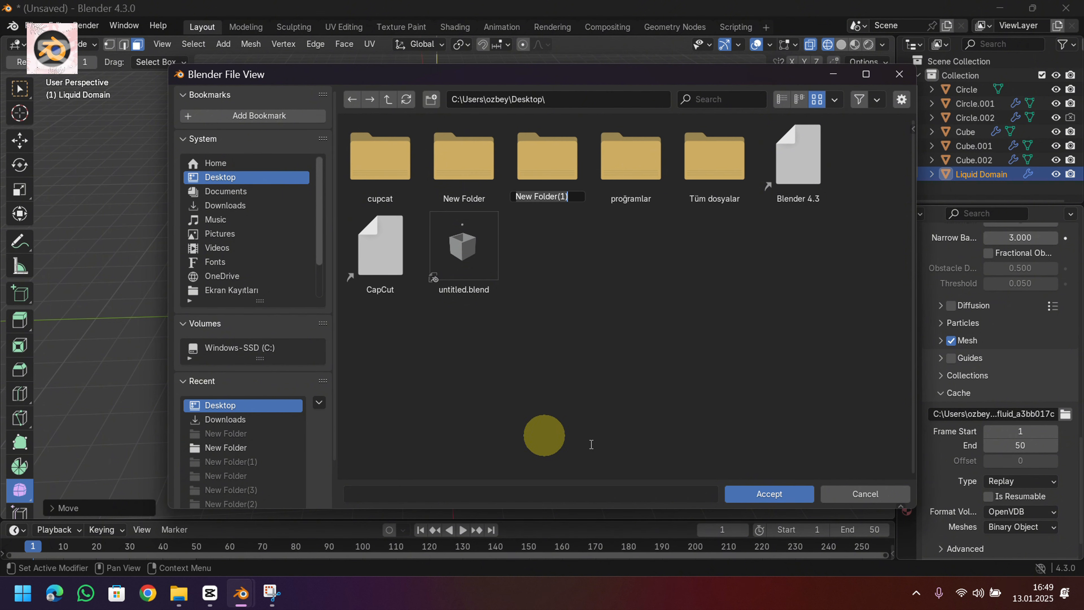
double_click(774, 496)
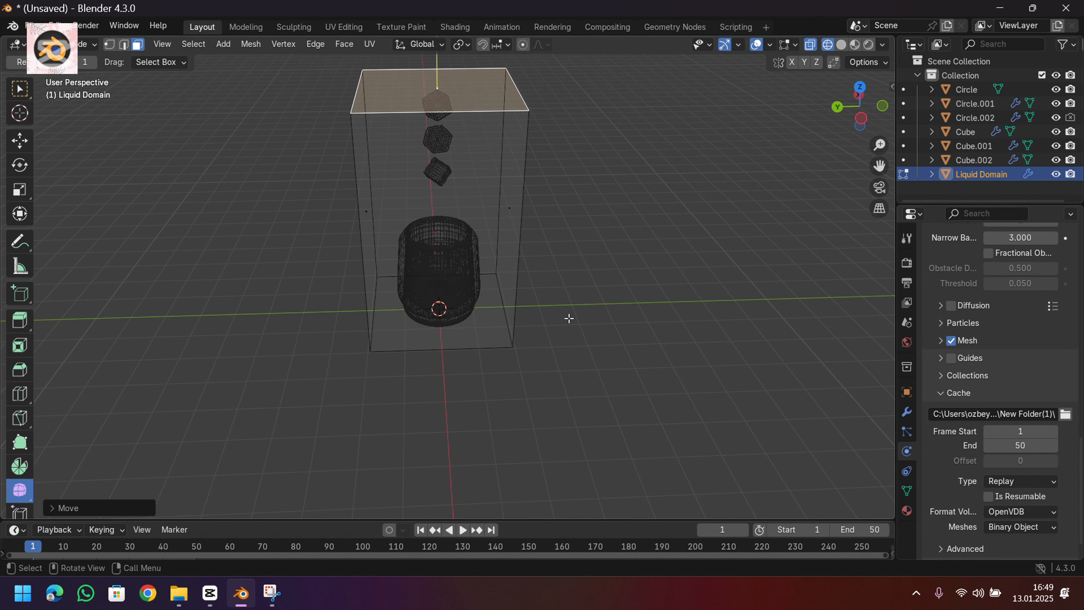
Set the liquid domain's cache type to All and bake the entire simulation from Object Mode.
key(a)
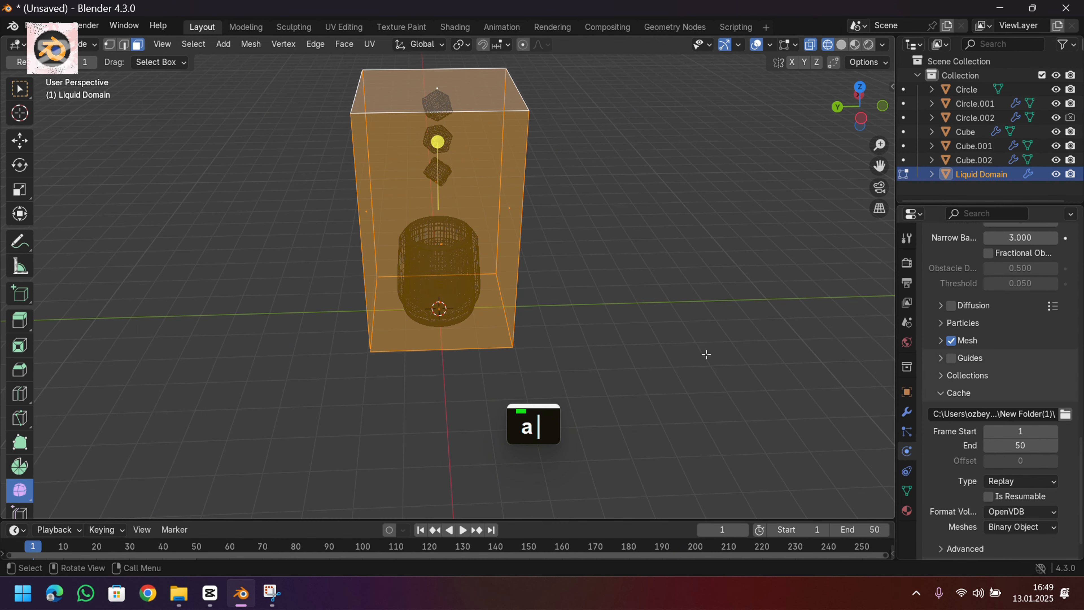
click(1023, 482)
click(1014, 529)
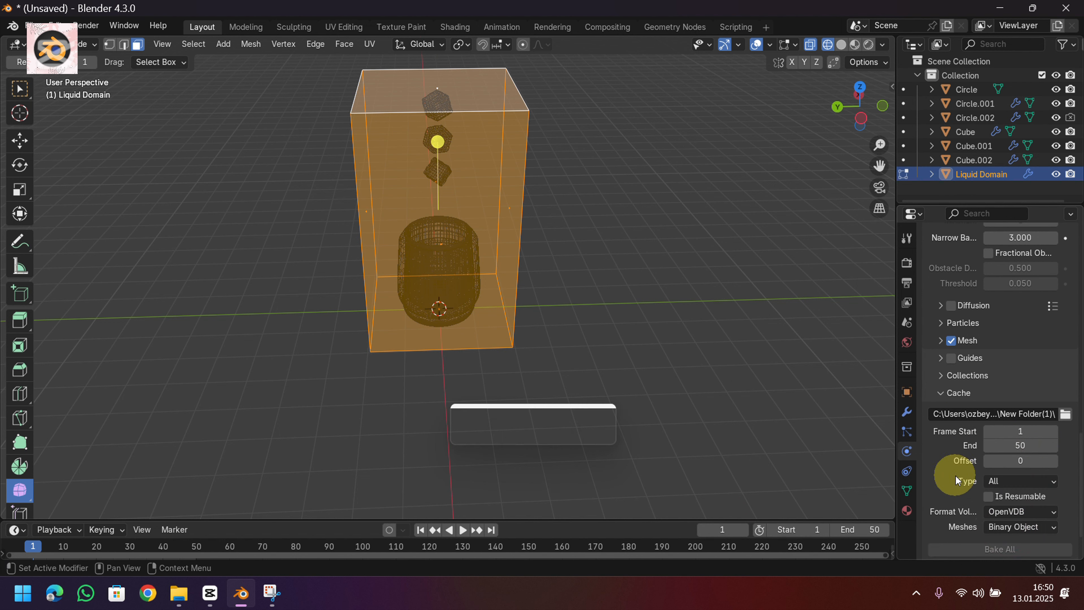
scroll(954, 475, down, 3)
key(a)
key(Tab)
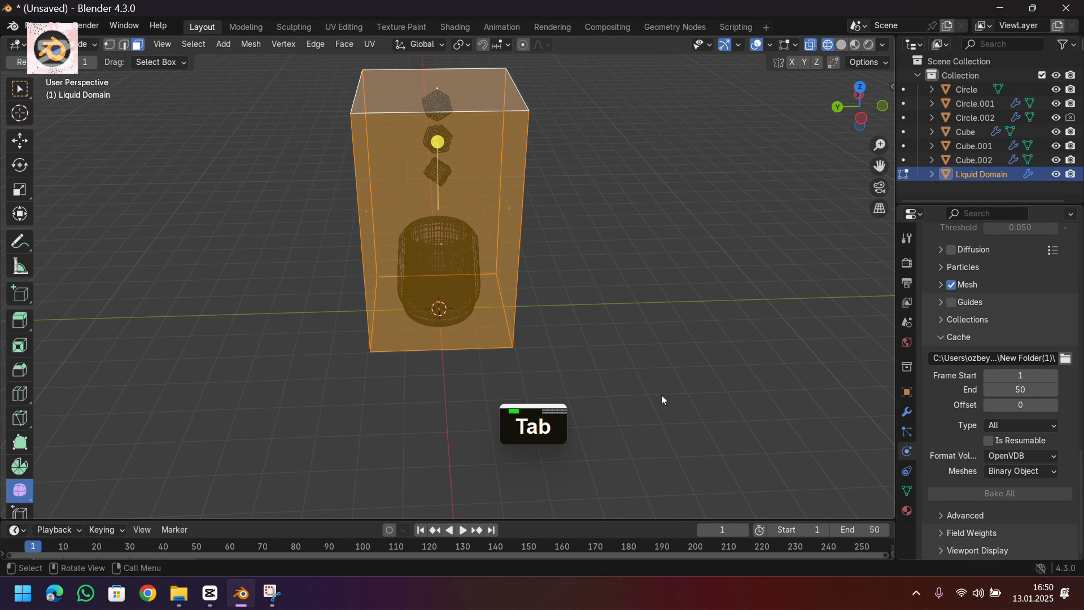
key(a)
click(997, 491)
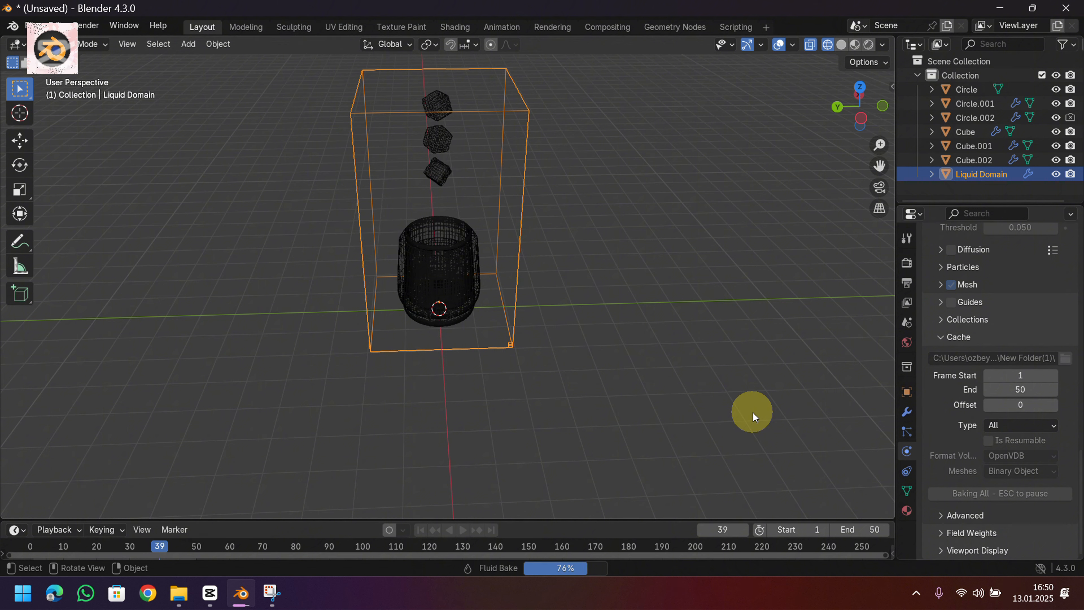
Play back the baked simulation from the start, return to frame 1 and switch the viewport to Solid shading.
click(463, 530)
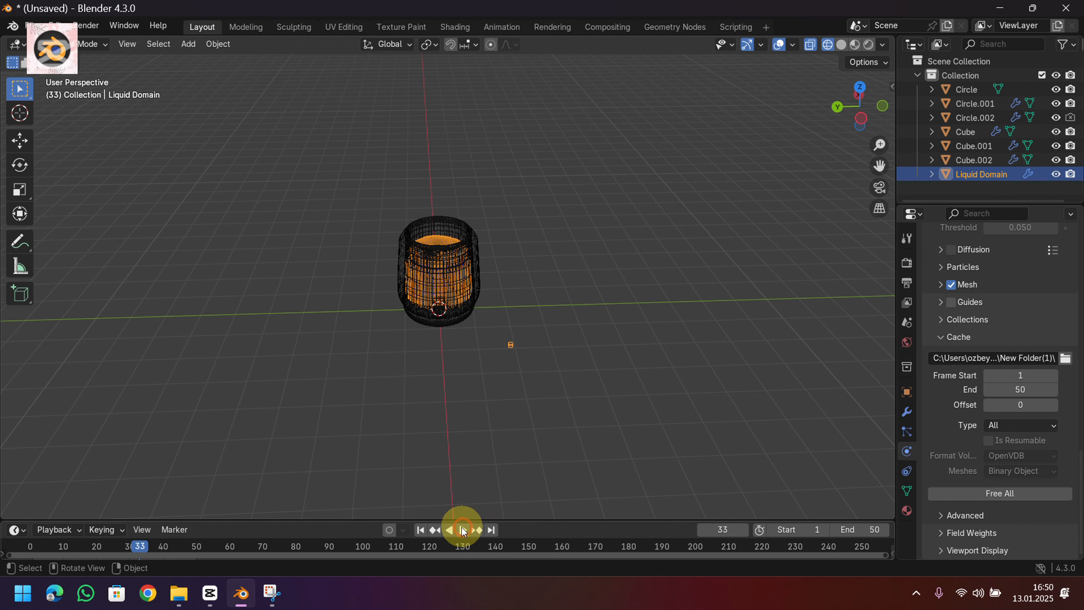
click(420, 532)
middle_drag(443, 344, 449, 323)
key(z)
click(532, 324)
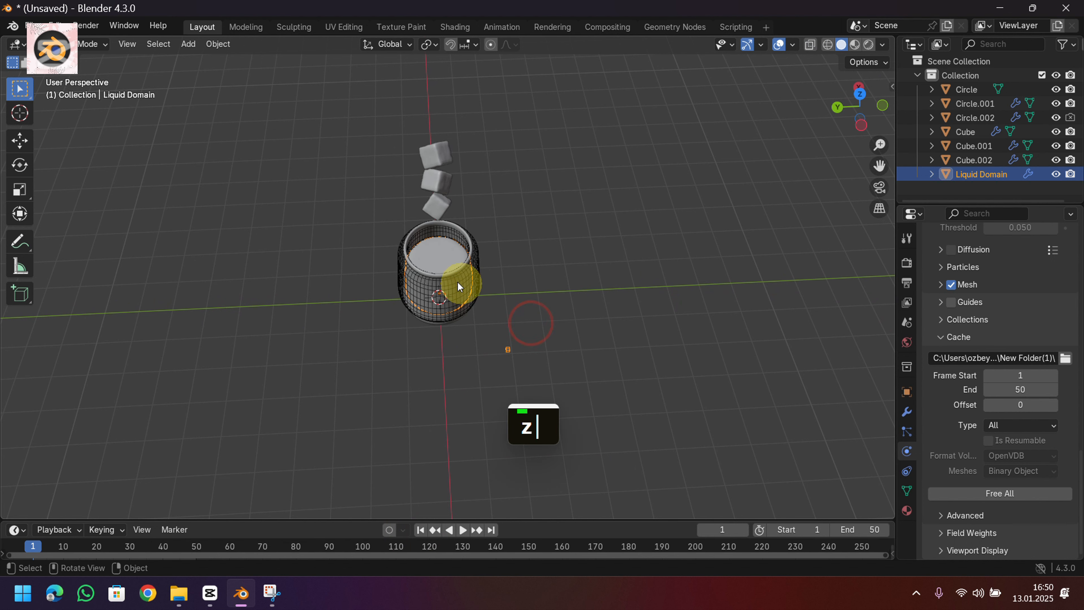
Move the wireframe effector shell around the cup, Circle.002, into a new collection named Collection 2 and hide that collection.
click(467, 289)
scroll(514, 268, up, 2)
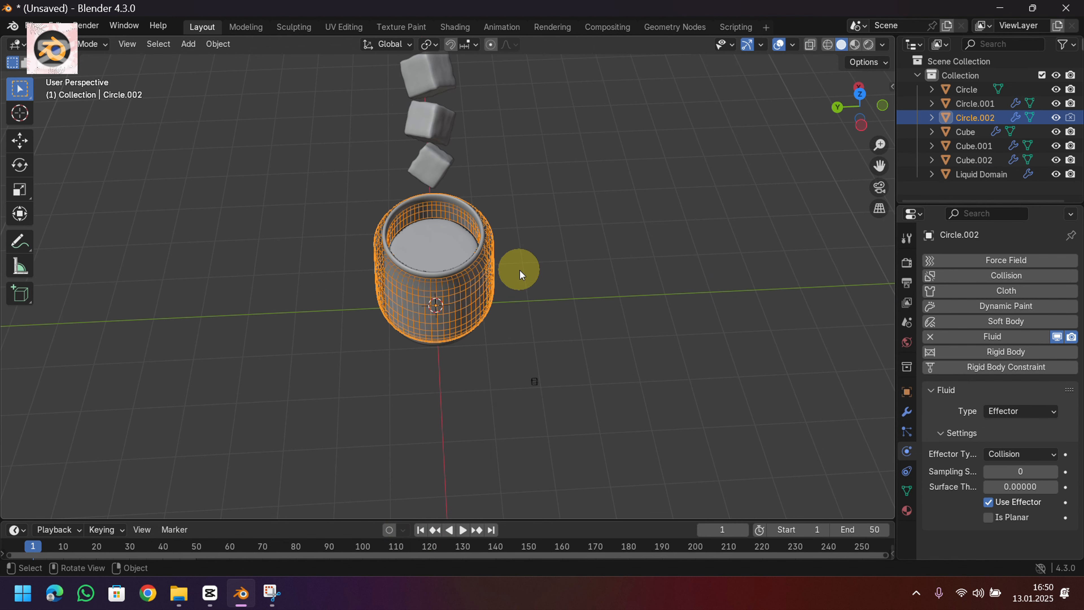
key(m)
click(512, 274)
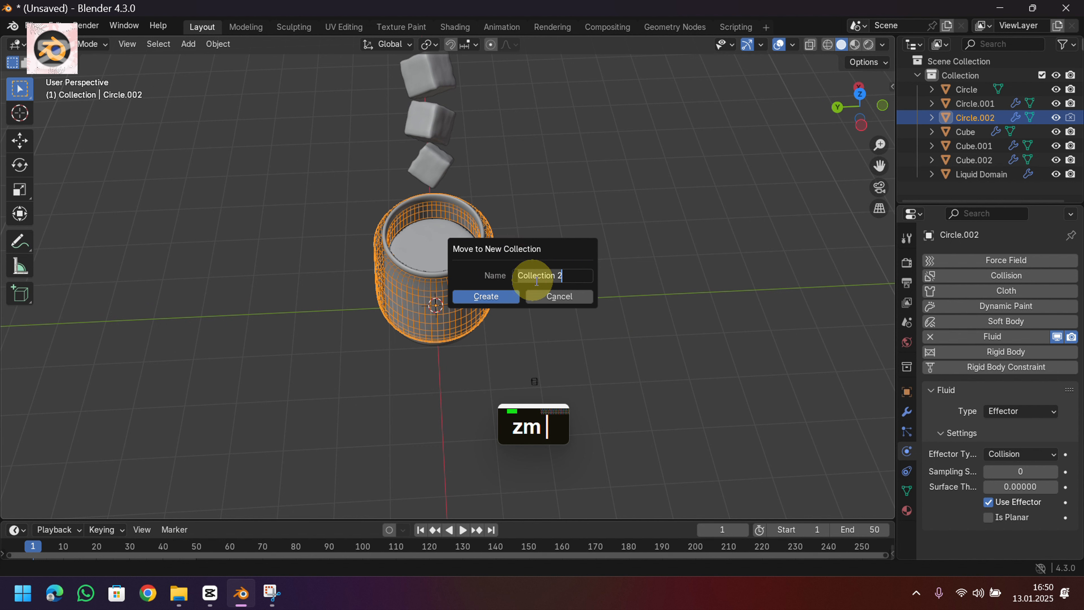
click(492, 296)
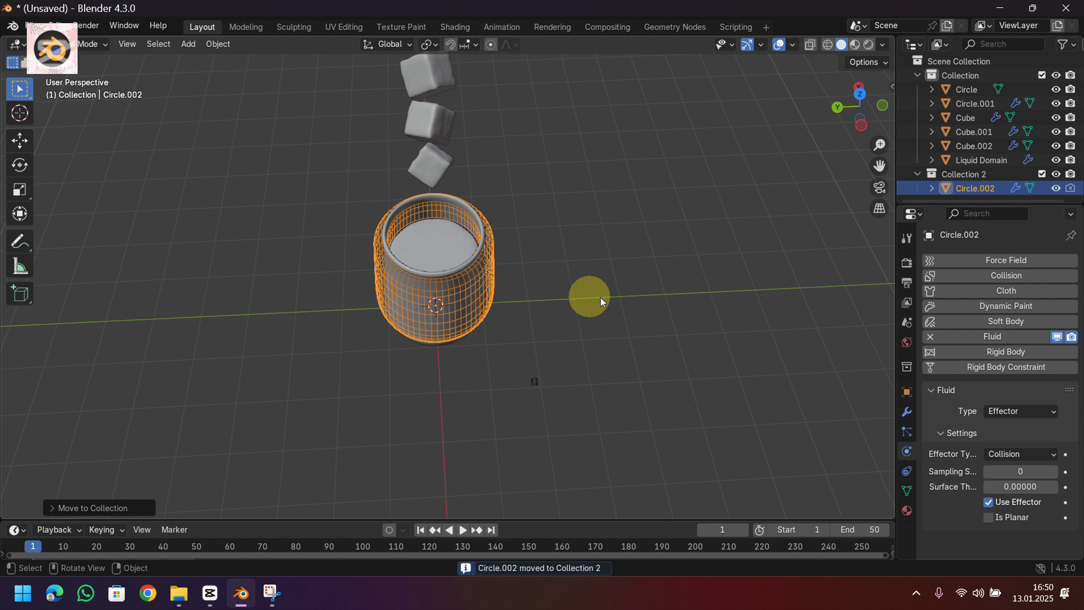
click(1057, 174)
Move the inner drink body Circle.001 into the hidden Collection 2.
scroll(370, 270, up, 5)
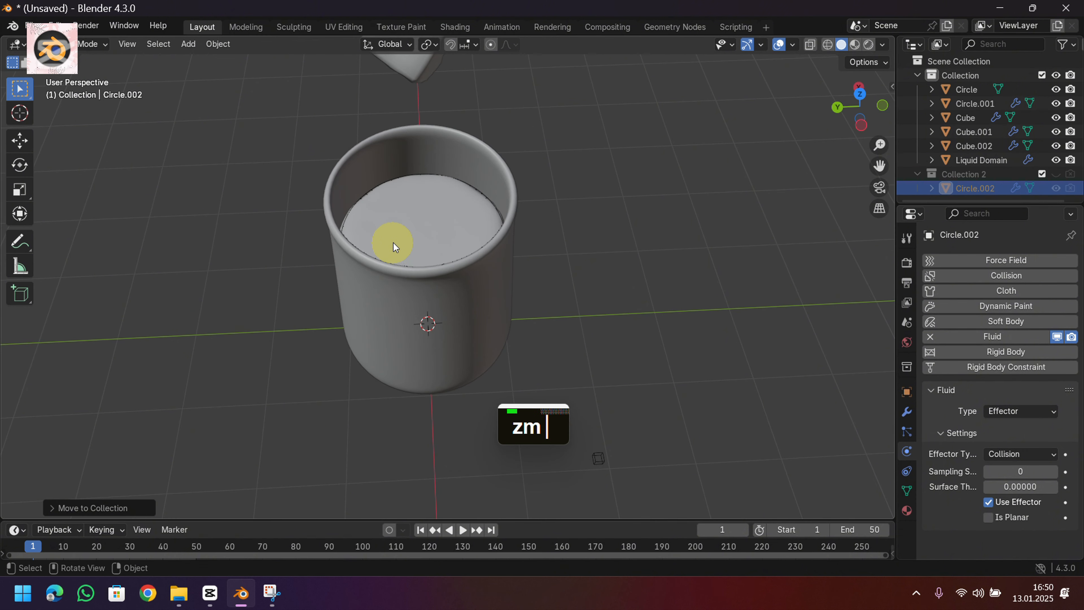
middle_drag(393, 242, 485, 239)
click(969, 103)
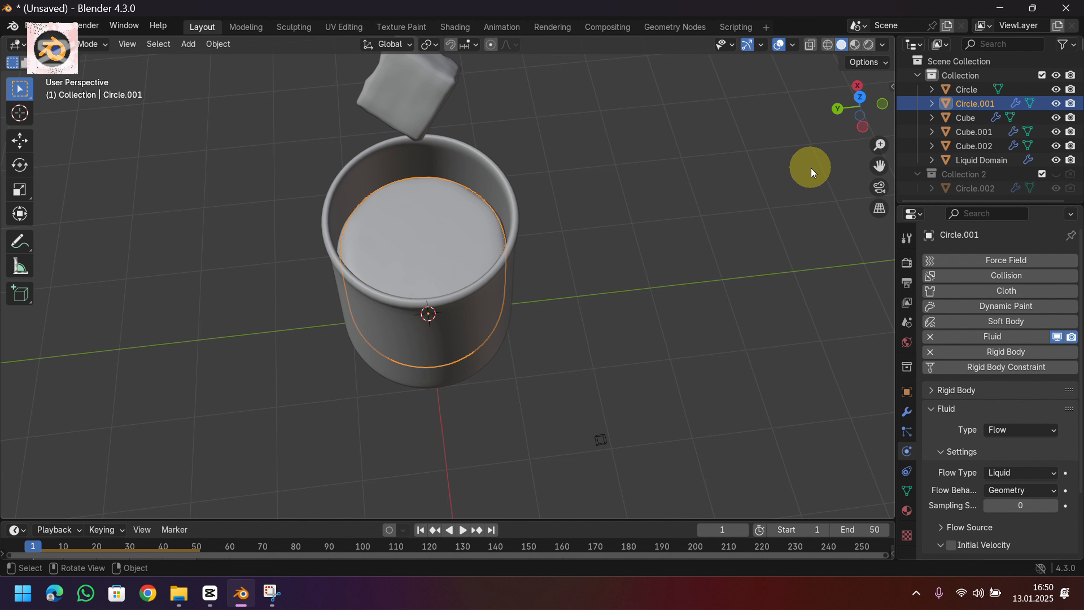
key(m)
click(755, 213)
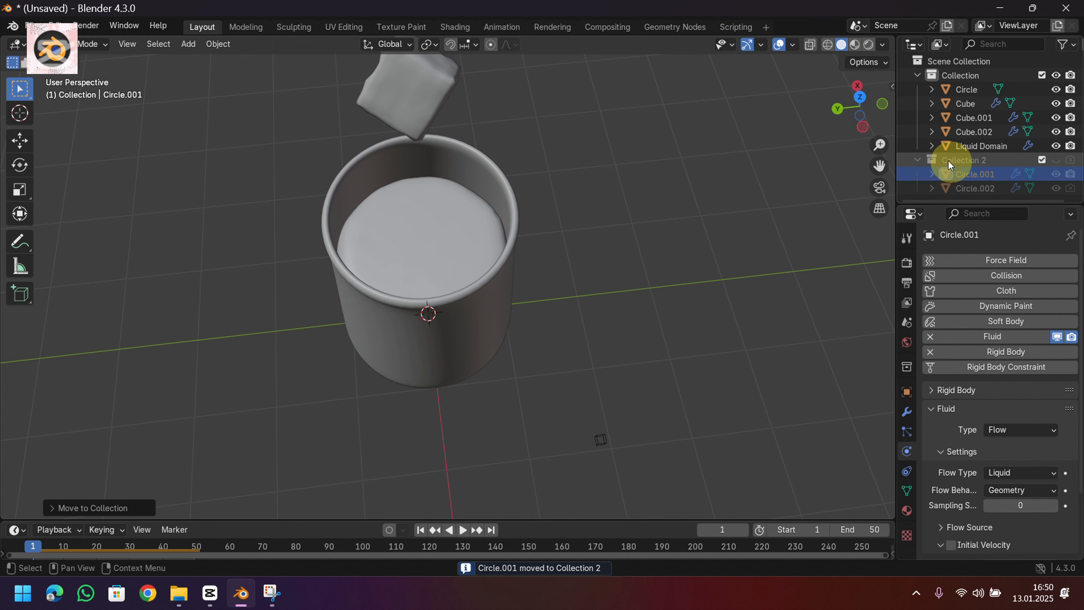
Add a camera and align it to an angled view looking down on the cup and ice cubes.
middle_drag(448, 264, 452, 291)
scroll(537, 192, down, 2)
scroll(479, 250, down, 2)
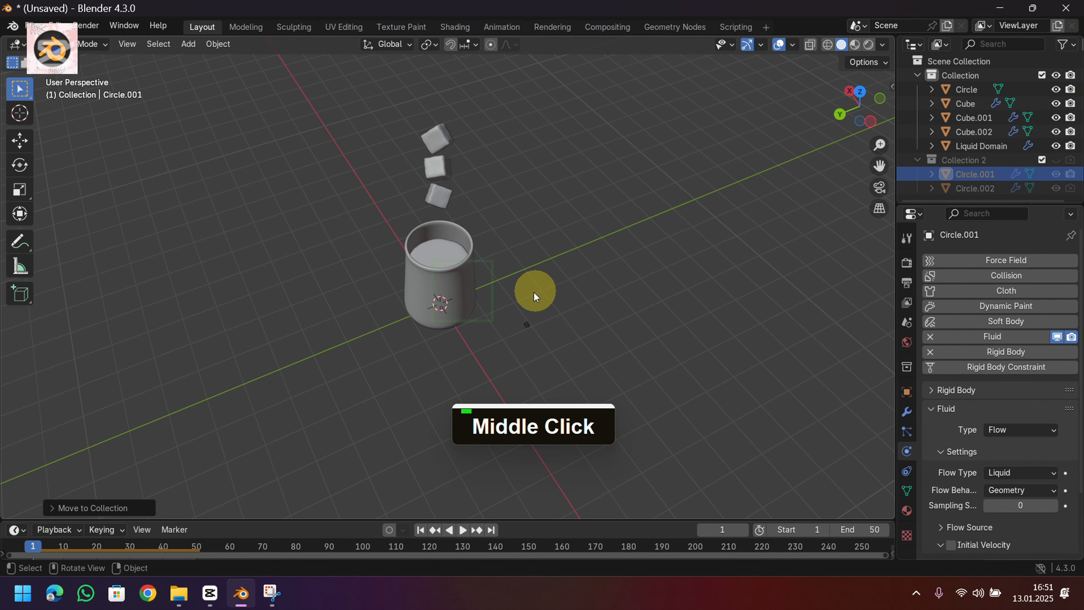
key(shift+a)
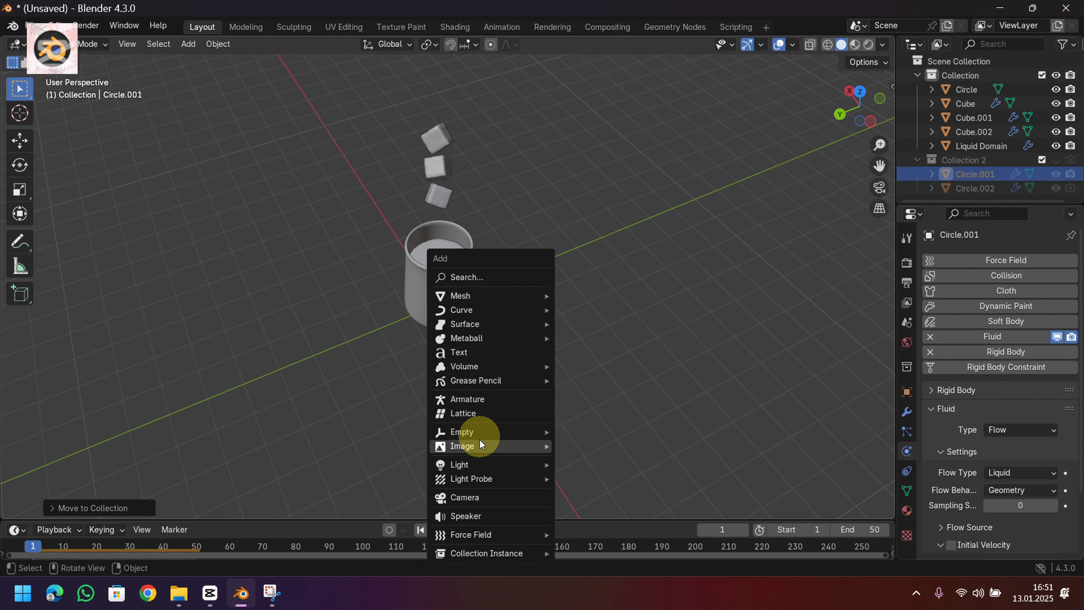
mouse_move(477, 444)
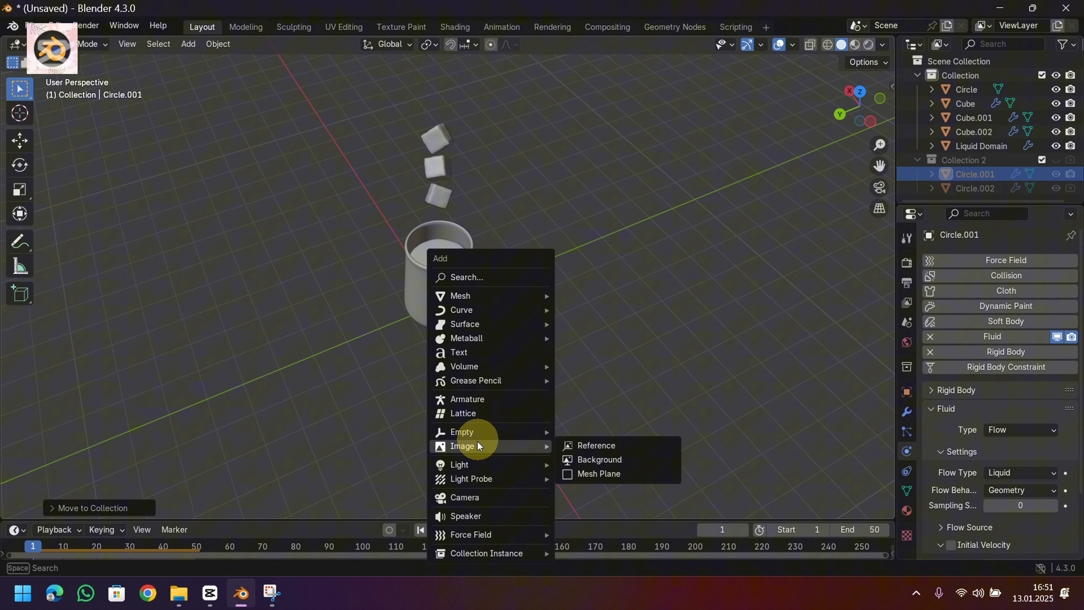
click(469, 495)
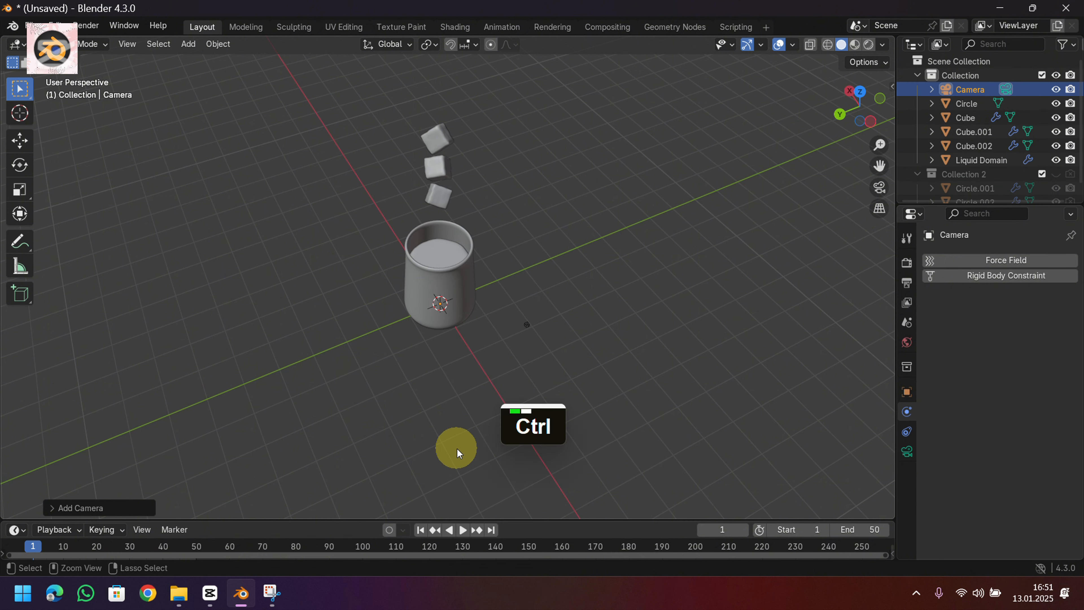
key(ctrl+alt+KP_0)
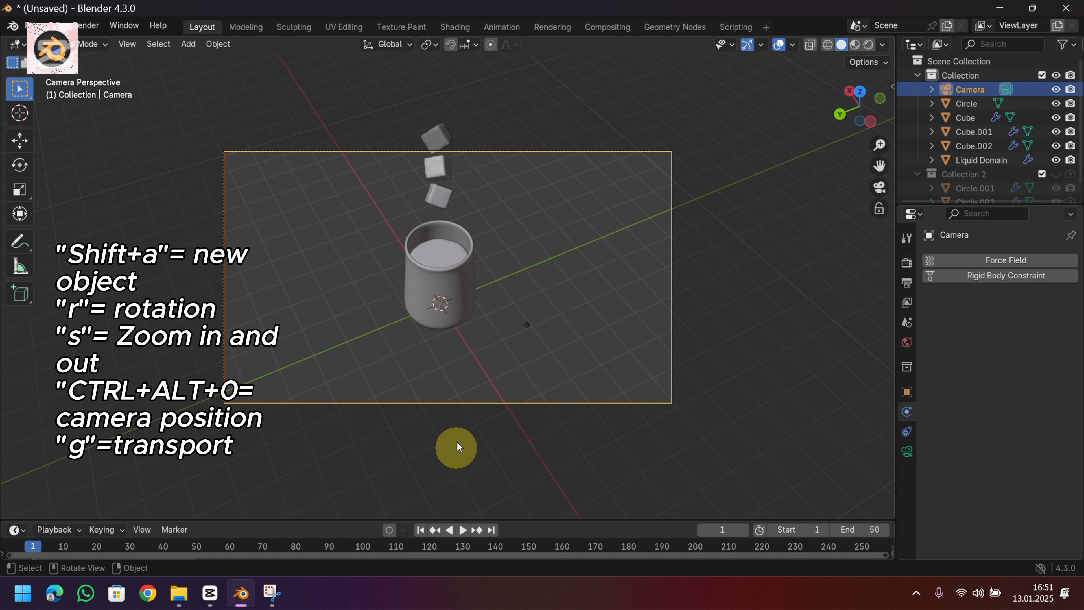
click(764, 268)
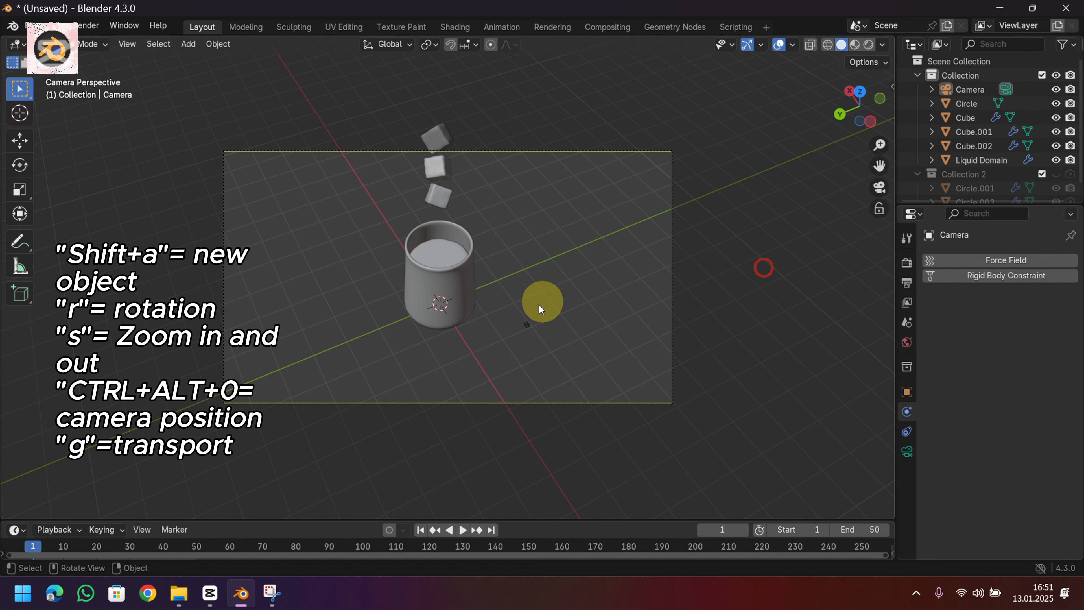
Add an area light and raise it along Z to above the ice cubes.
middle_drag(547, 116, 508, 217)
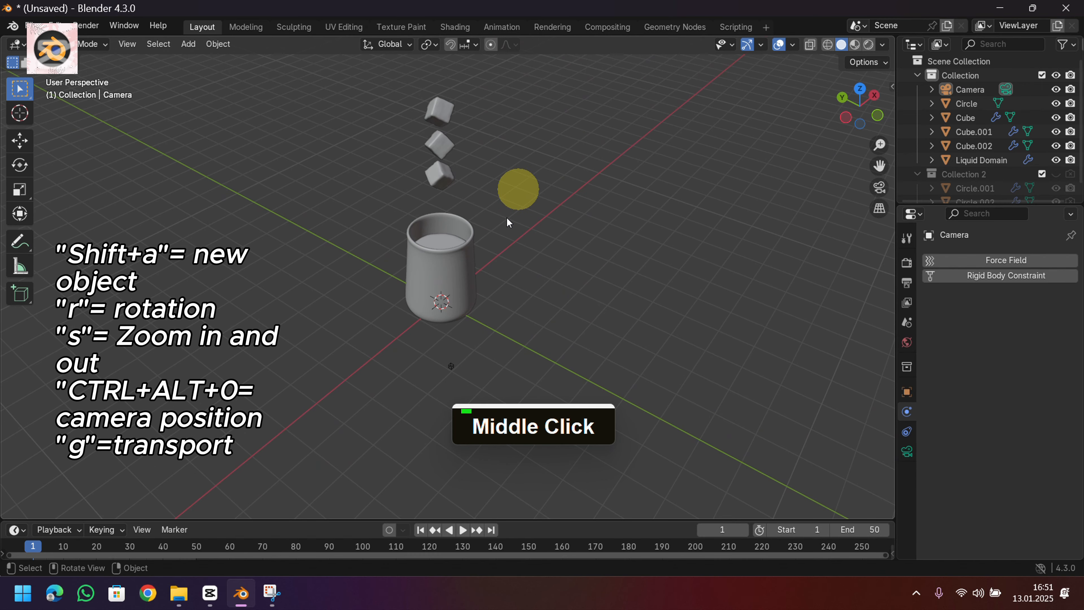
scroll(491, 293, up, 3)
middle_drag(492, 295, 533, 319)
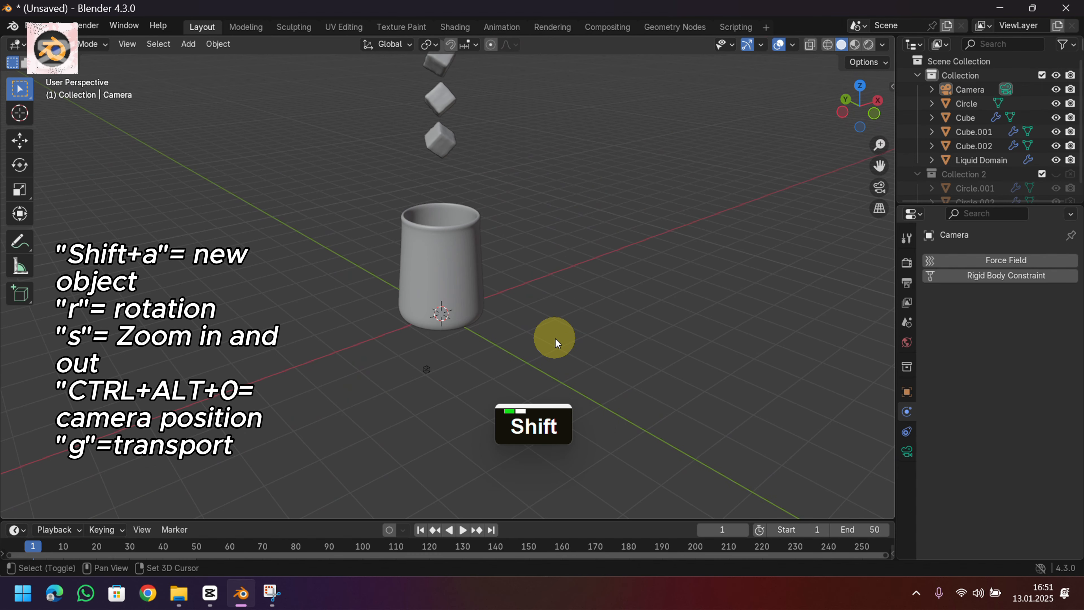
key(shift+a)
mouse_move(555, 309)
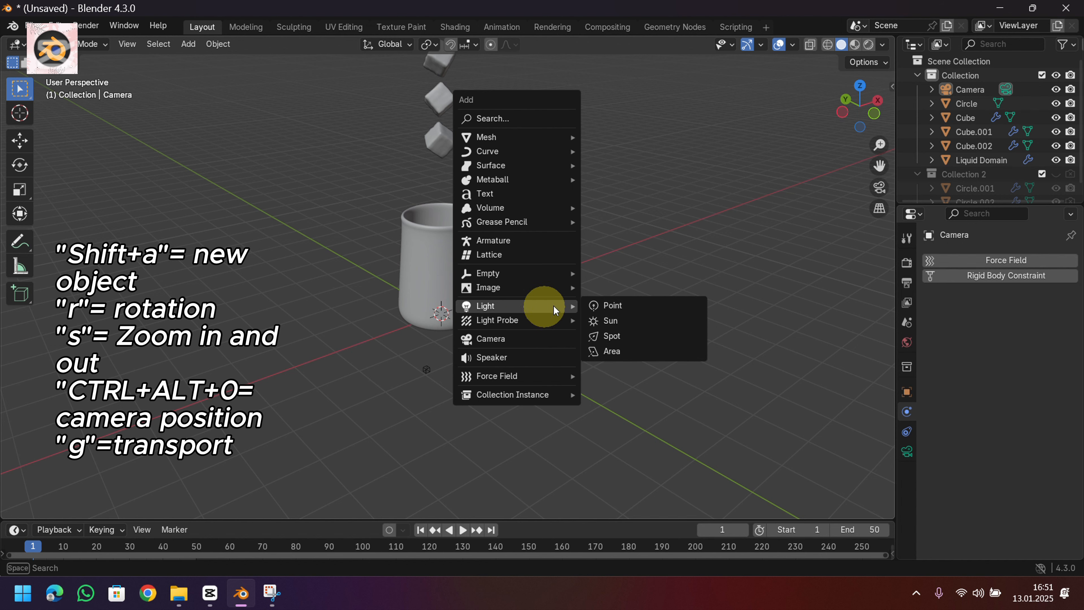
click(613, 351)
middle_click(598, 354)
key(g)
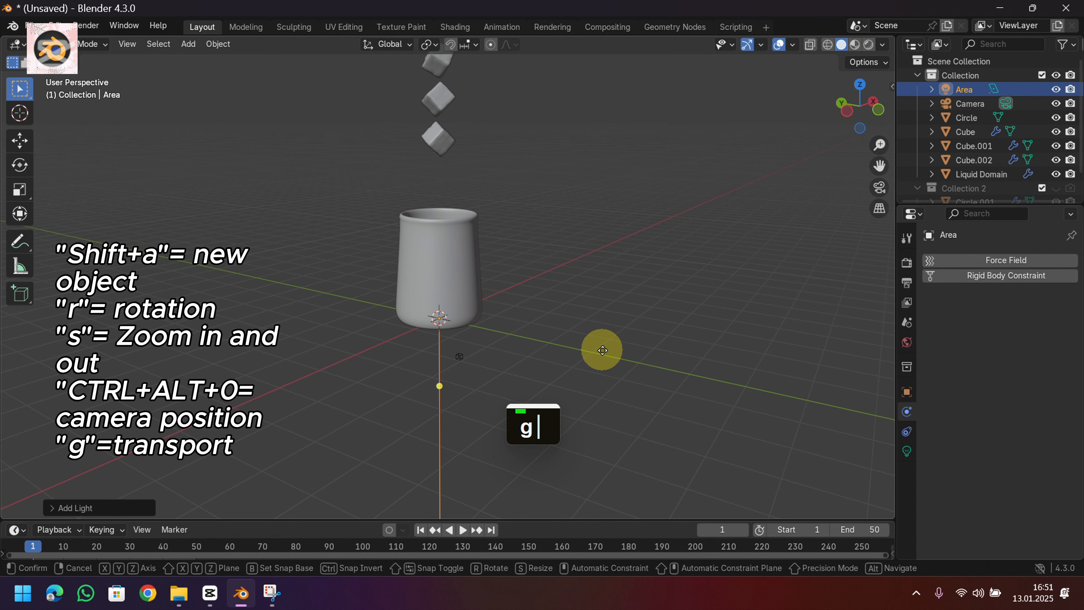
key(z)
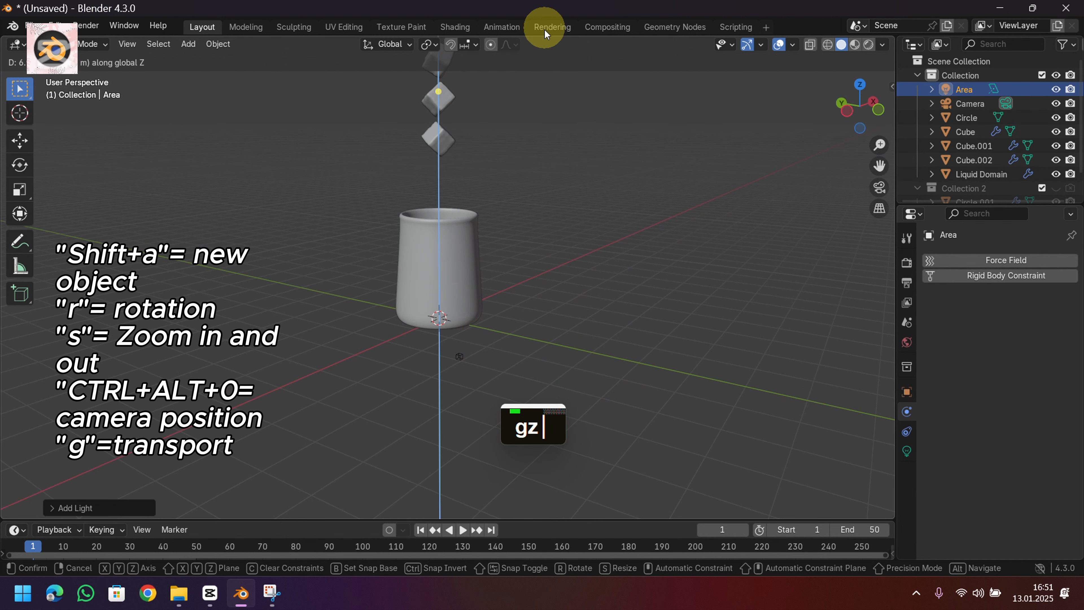
click(543, 47)
Scale up the area light above the ice cubes.
scroll(580, 216, down, 2)
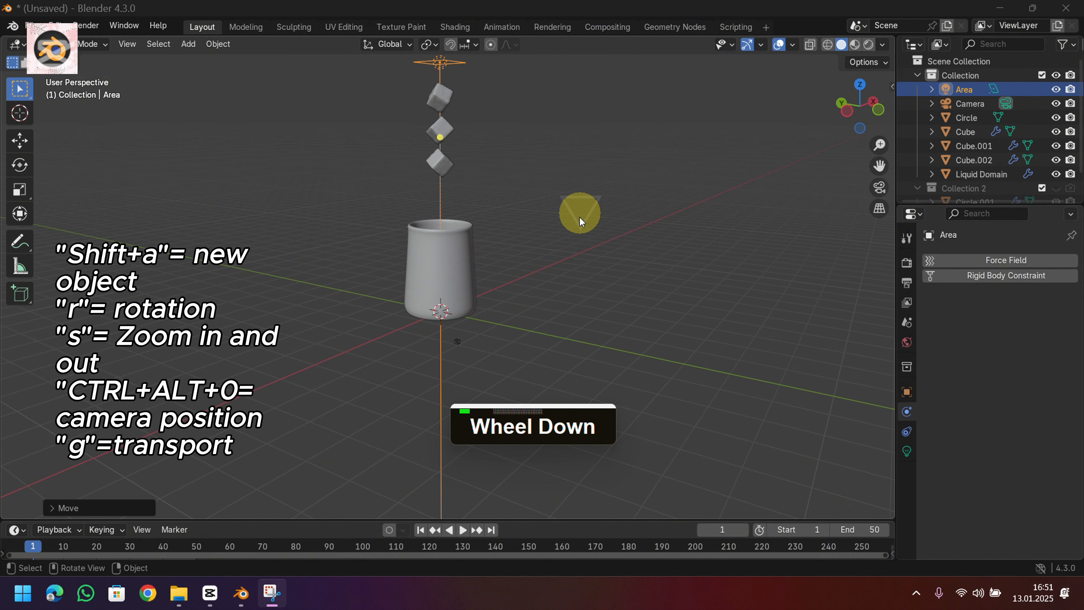
middle_drag(579, 217, 626, 295)
key(s)
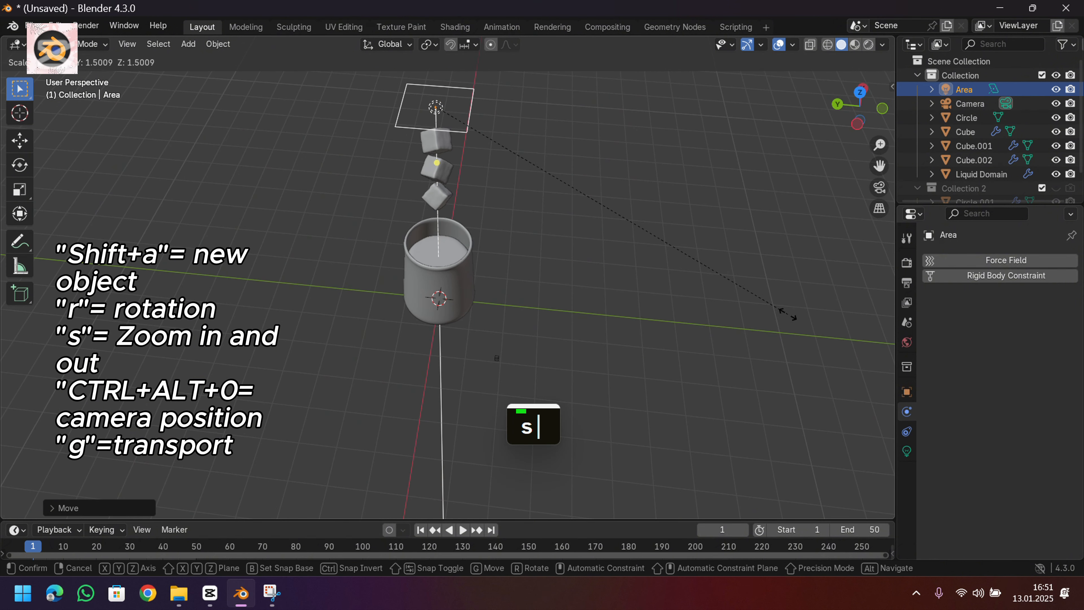
click(853, 328)
Offset the area light along the negative Y axis and rotate it about X to aim at the cup.
middle_drag(539, 311, 564, 293)
key(g)
key(y)
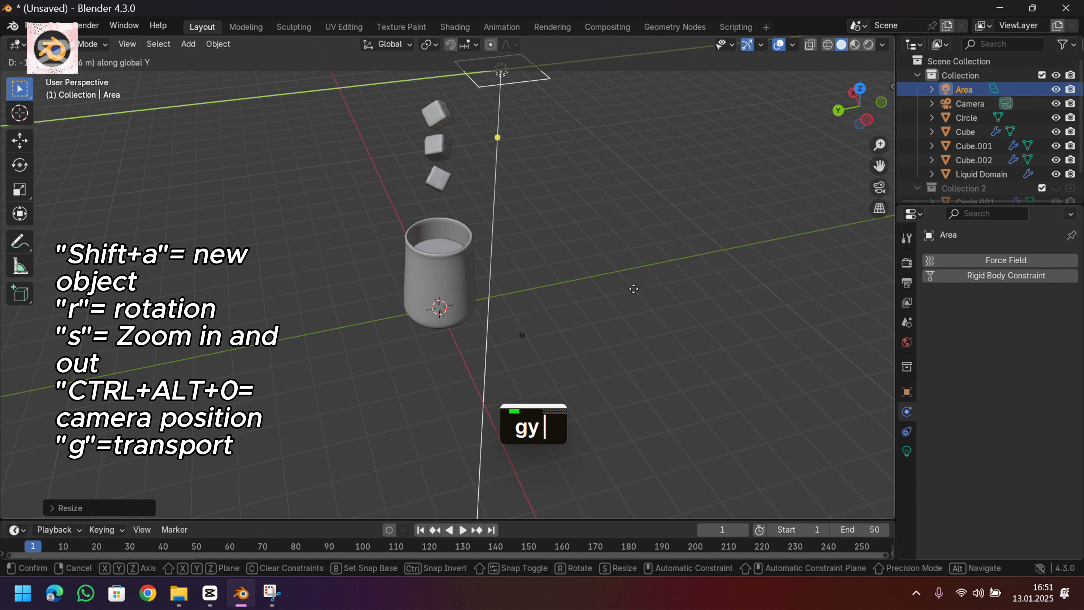
click(728, 280)
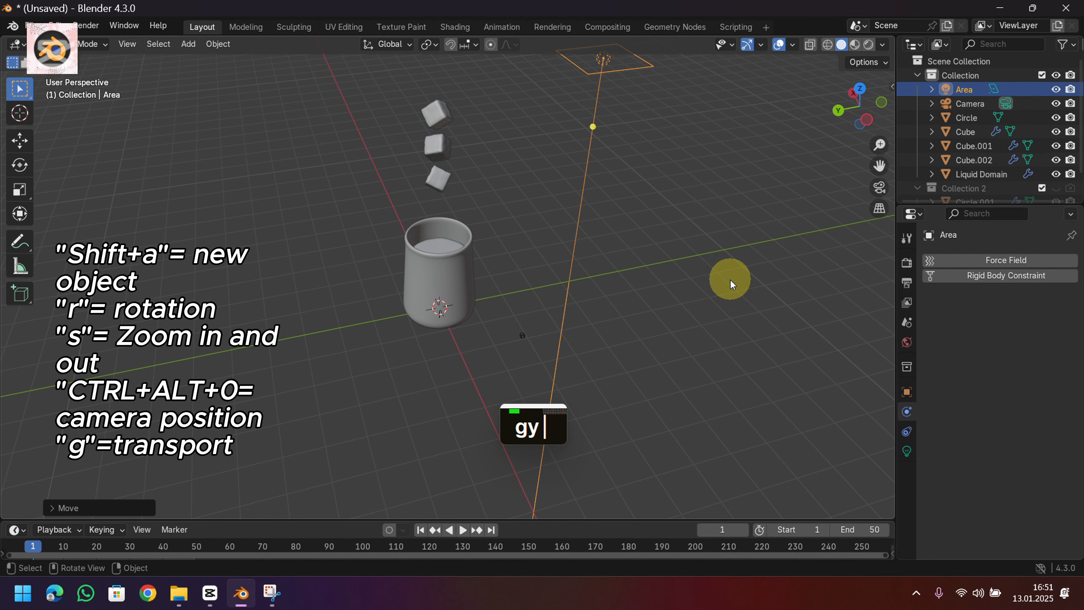
key(r)
key(x)
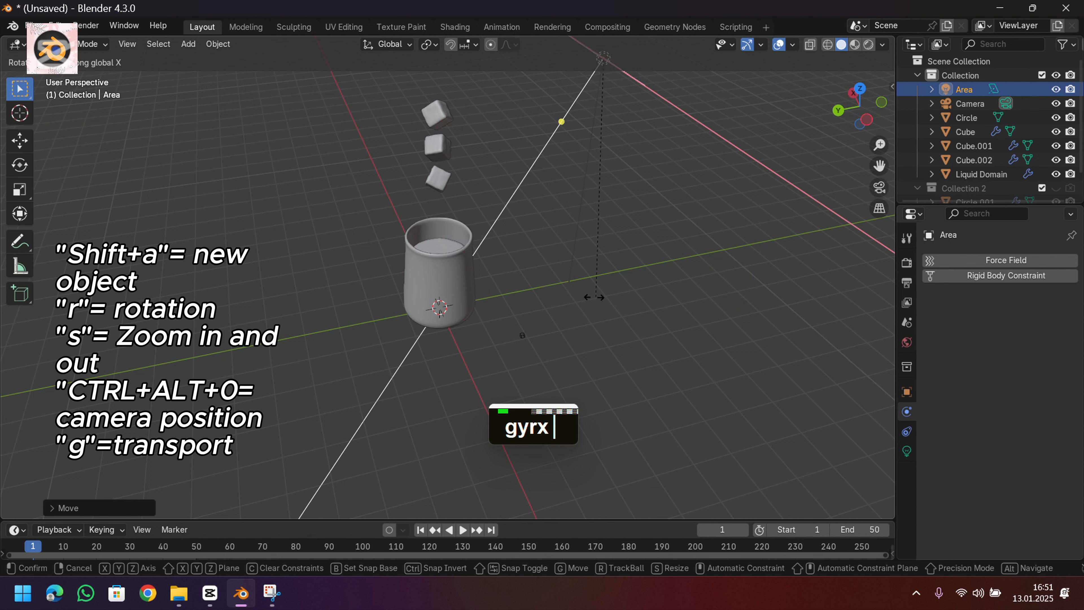
click(570, 305)
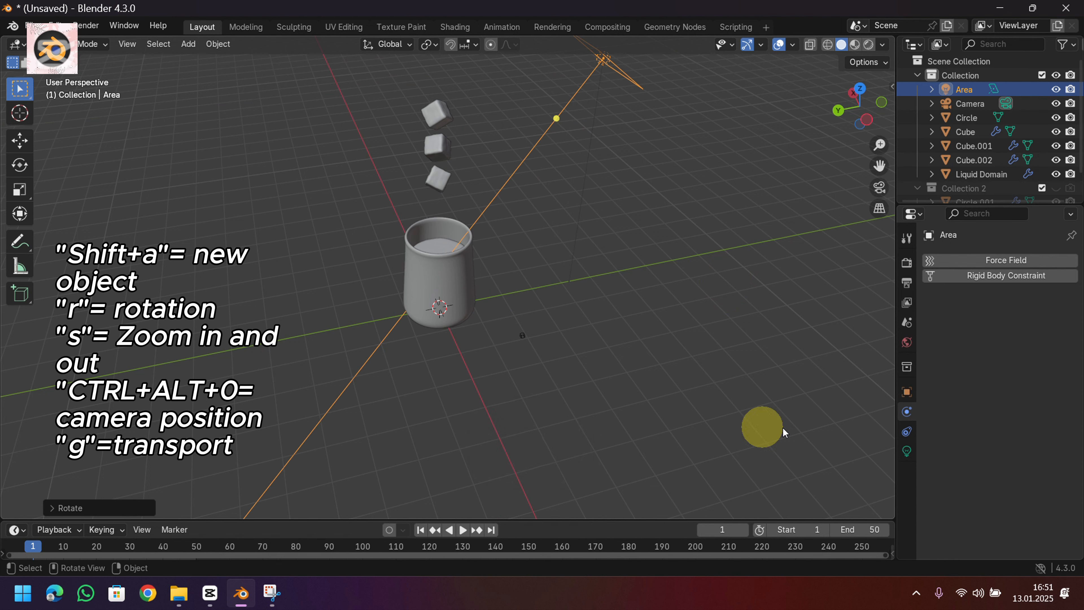
Set the area light's power to 200 W.
click(907, 450)
click(1016, 356)
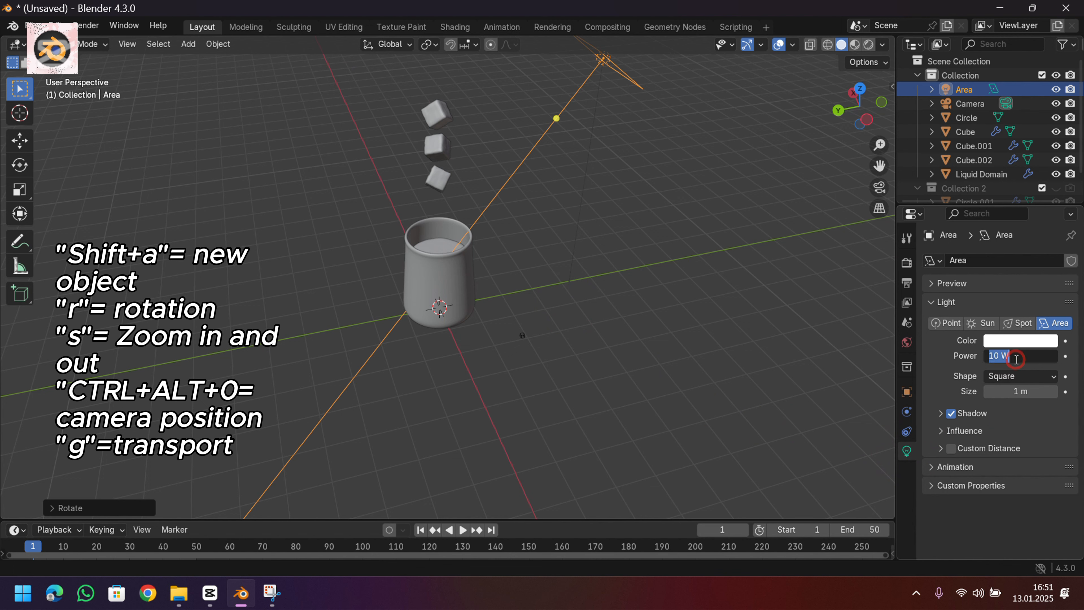
text(200)
key(Return)
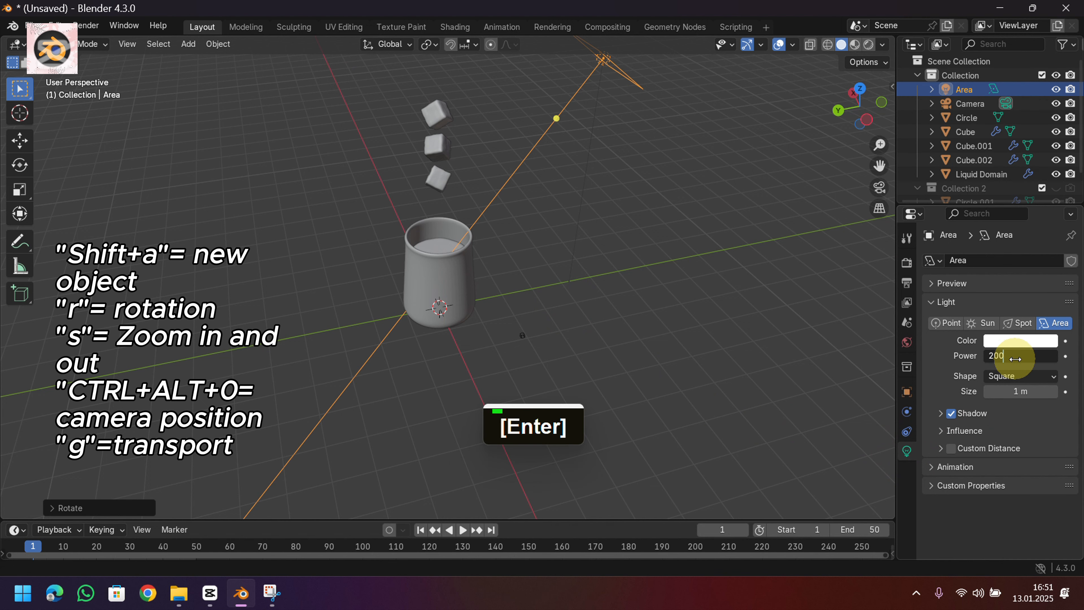
In top view, move the area light toward negative X and rotate it to aim at the cup.
middle_drag(733, 322, 610, 323)
key(grave)
click(625, 253)
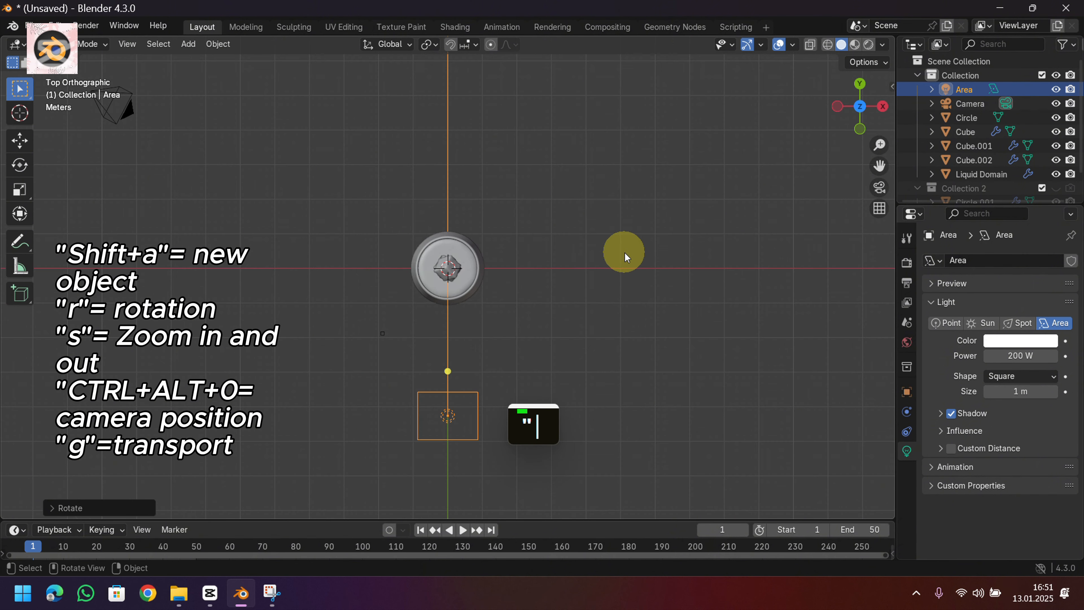
key(g)
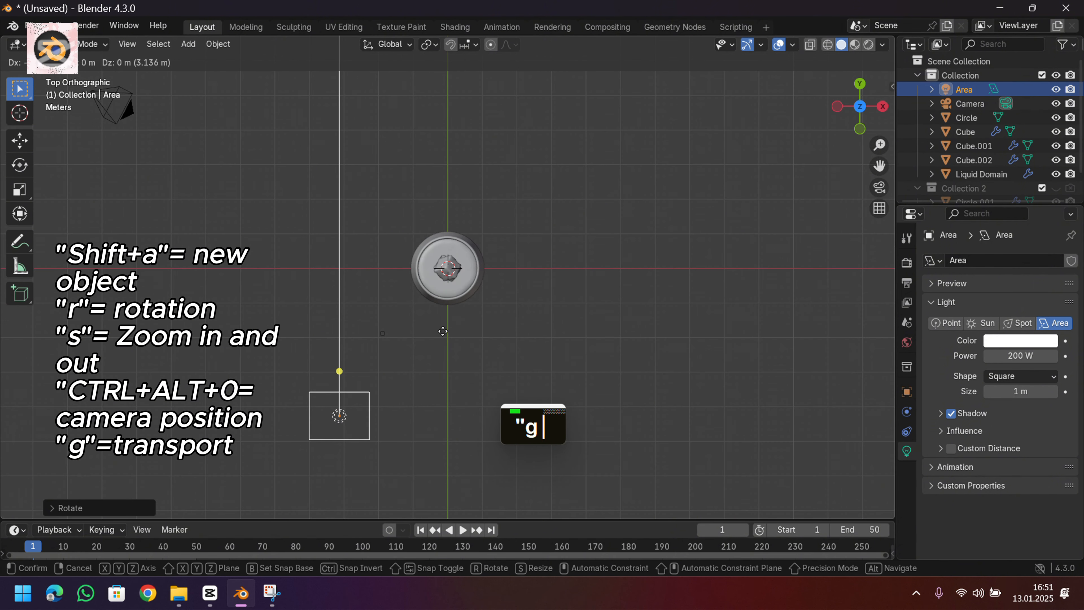
key(r)
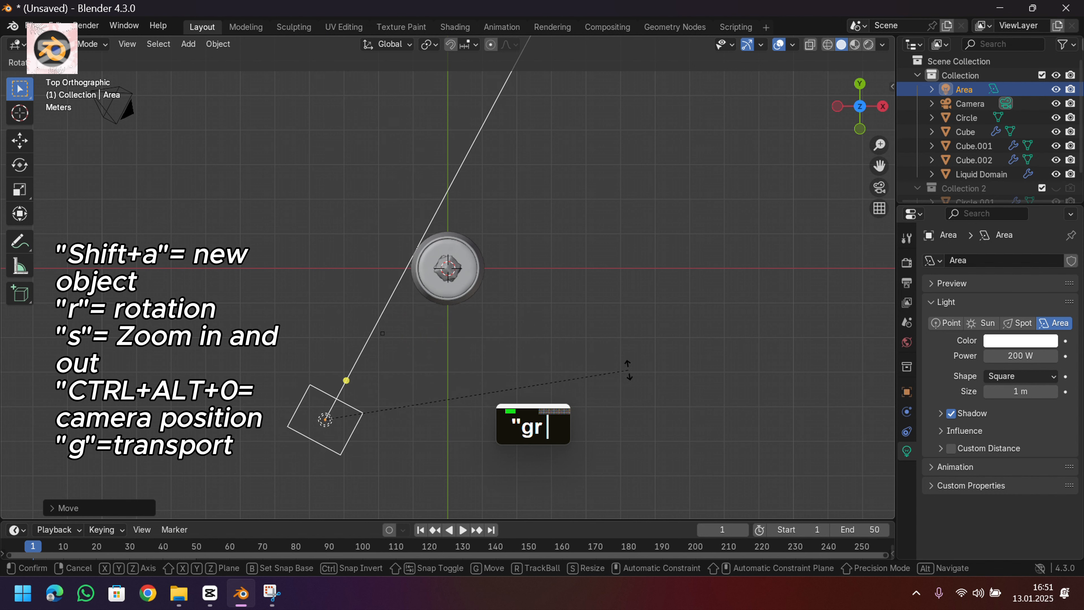
click(795, 403)
Duplicate the area light to the positive X, negative Y side of the cup and rotate the copy toward the cup.
key(shift+d)
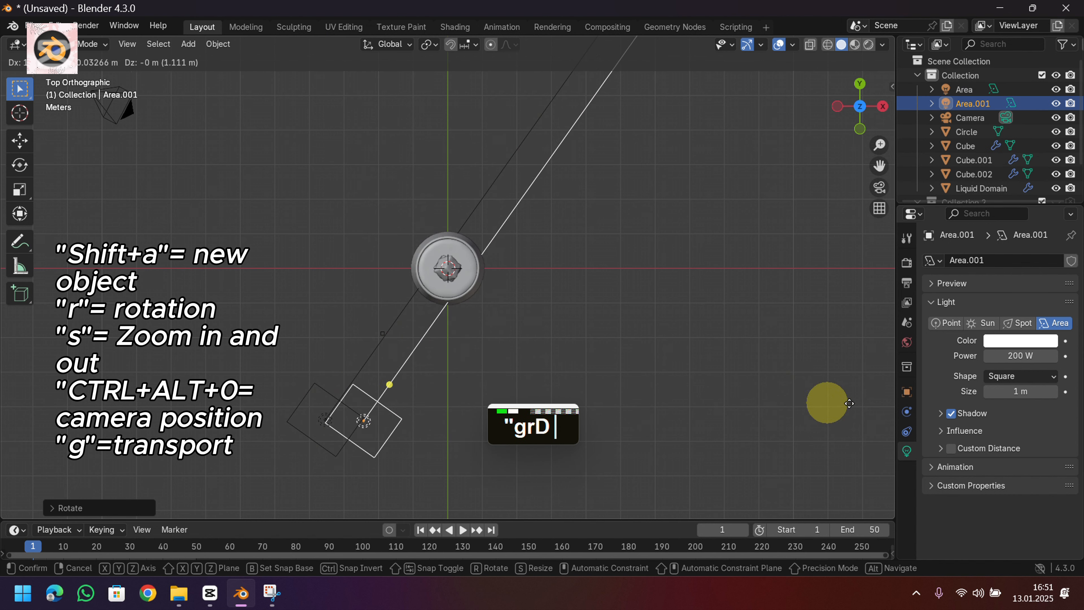
click(172, 408)
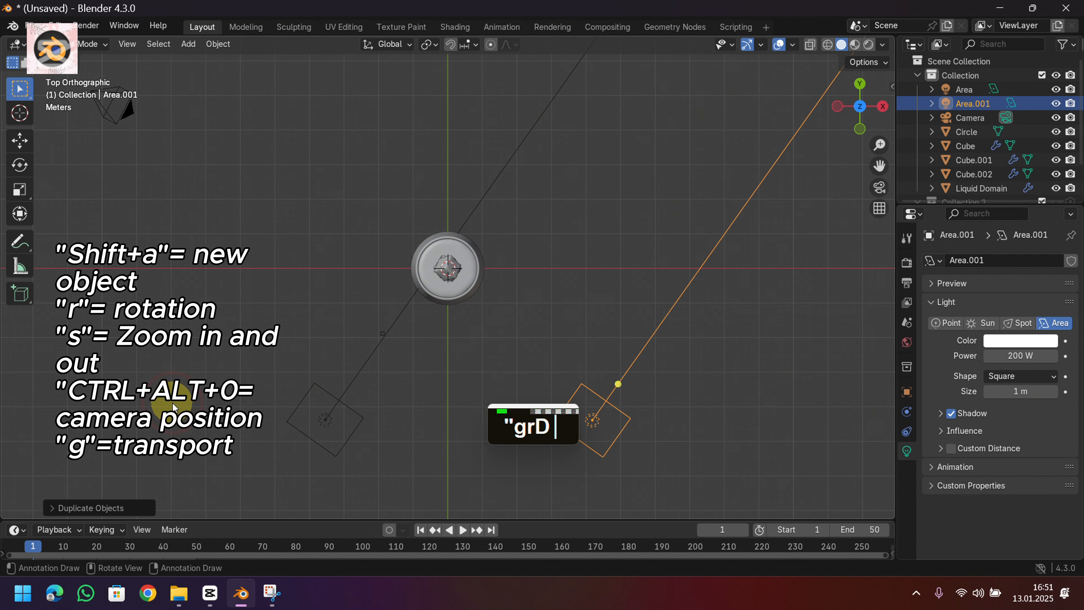
key(r)
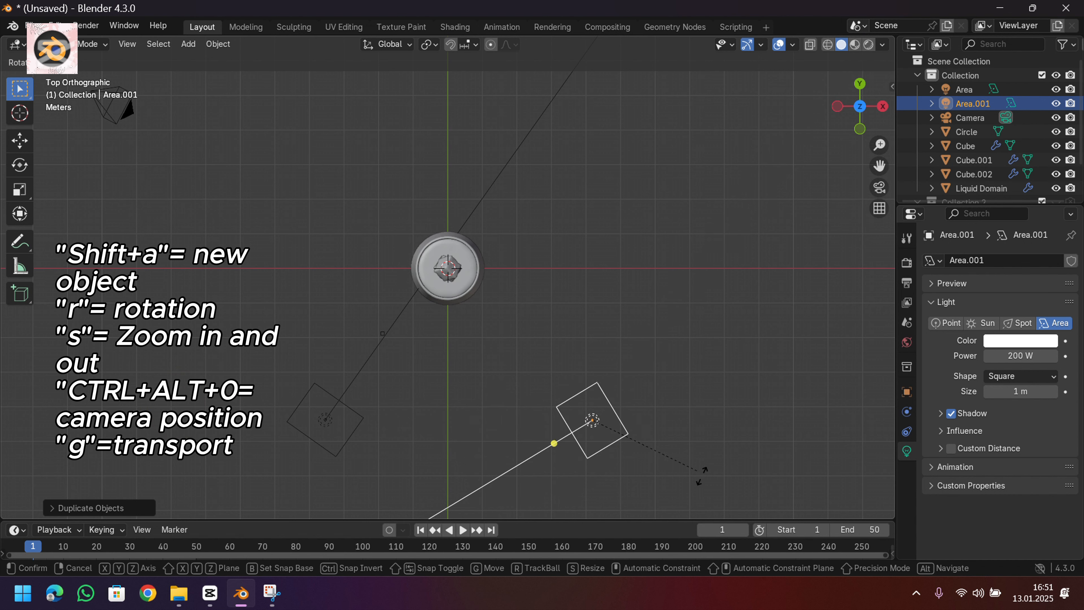
click(553, 128)
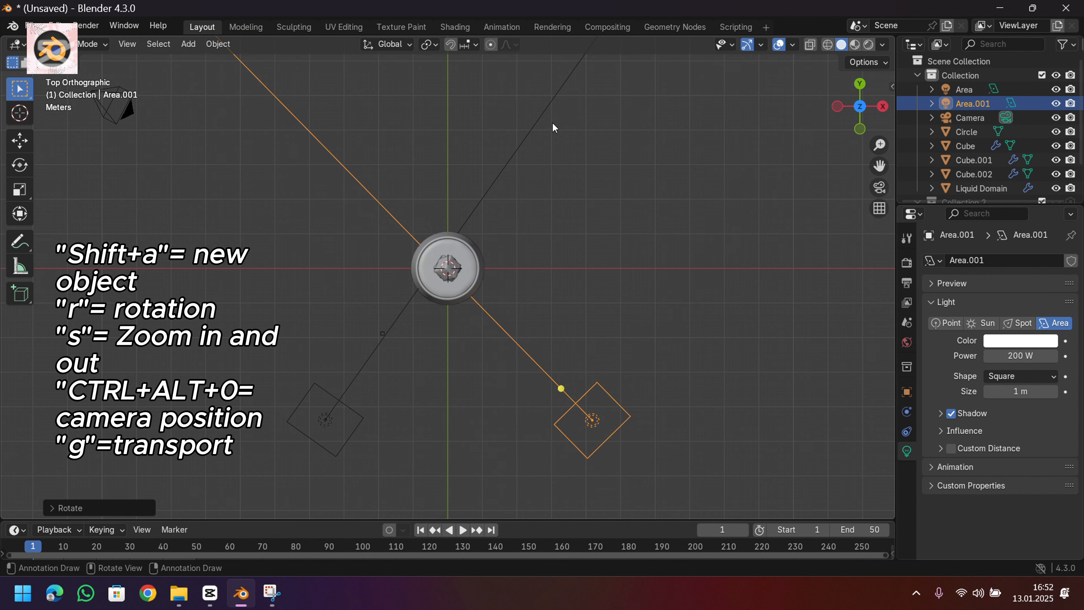
Duplicate the second area light to the positive X, positive Y side and rotate the copy to aim at the cup.
key(shift+d)
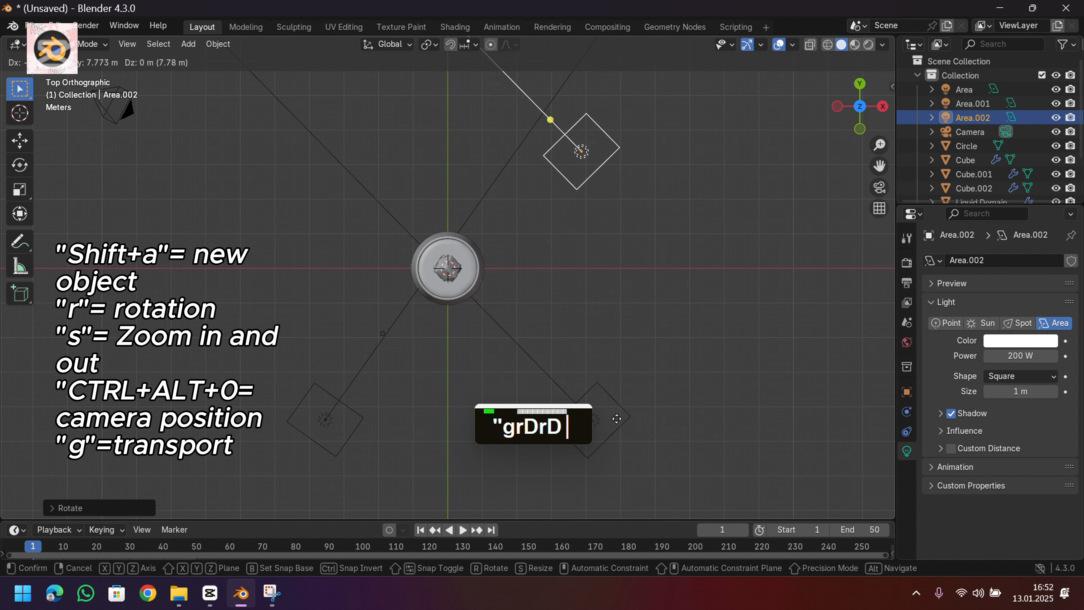
click(614, 392)
key(r)
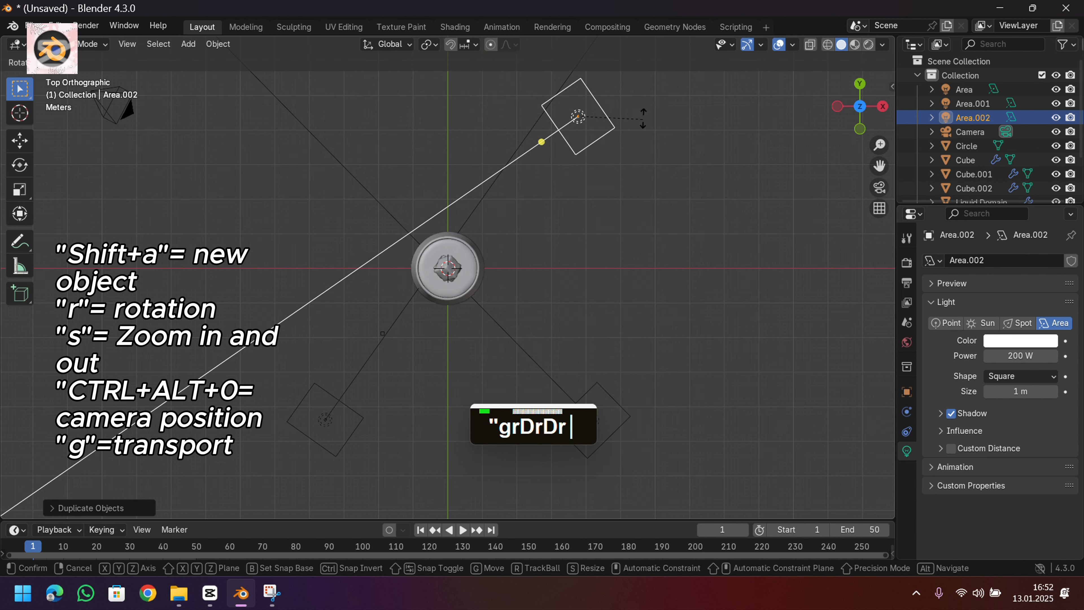
click(647, 110)
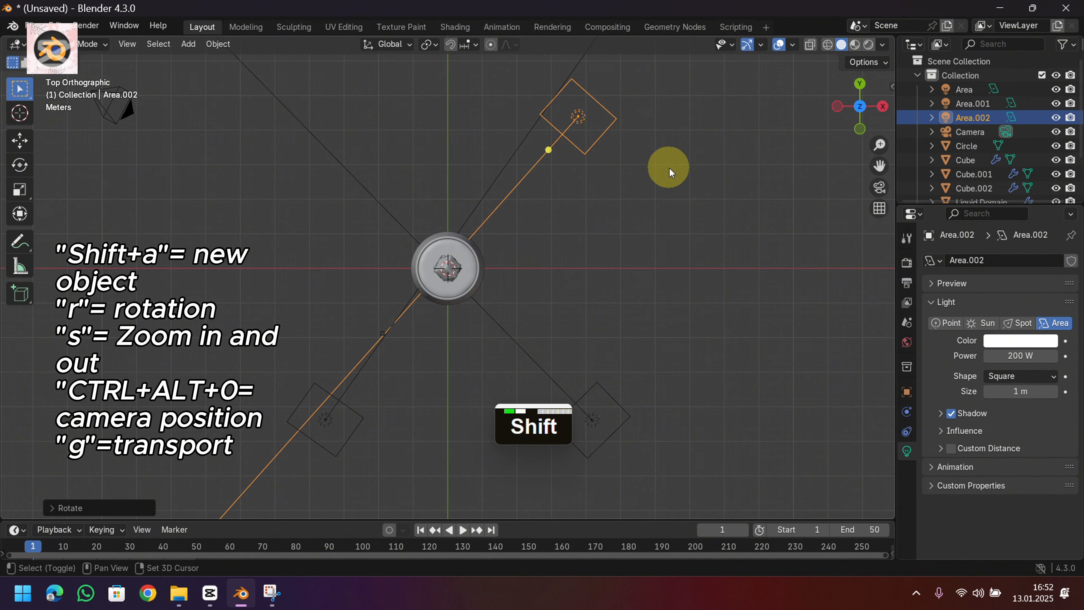
Duplicate the third area light to the negative X, positive Y side and rotate this fourth light toward the cup.
key(shift+d)
click(479, 146)
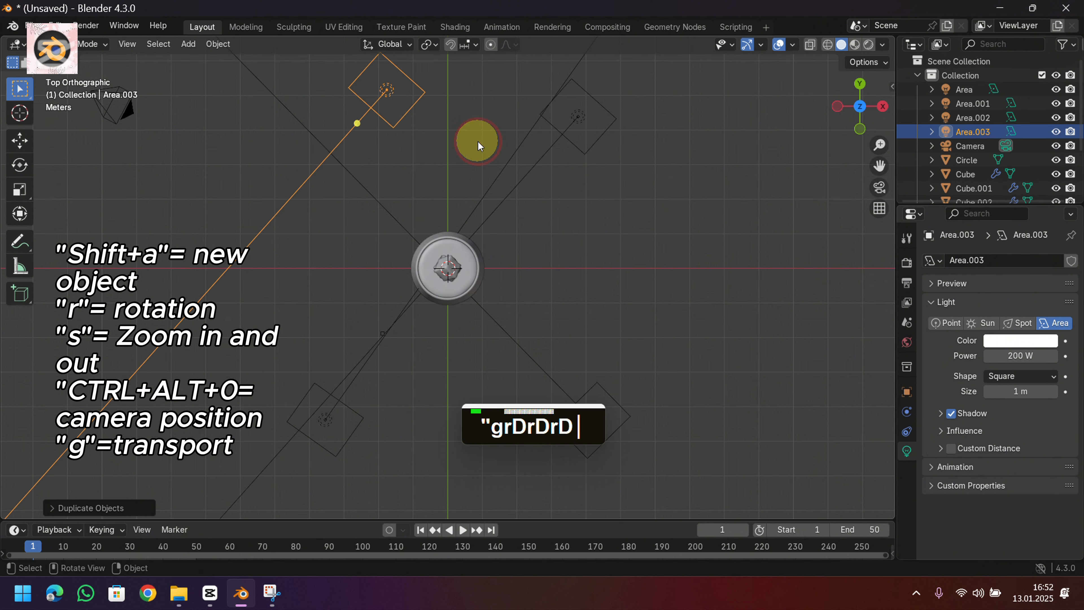
key(r)
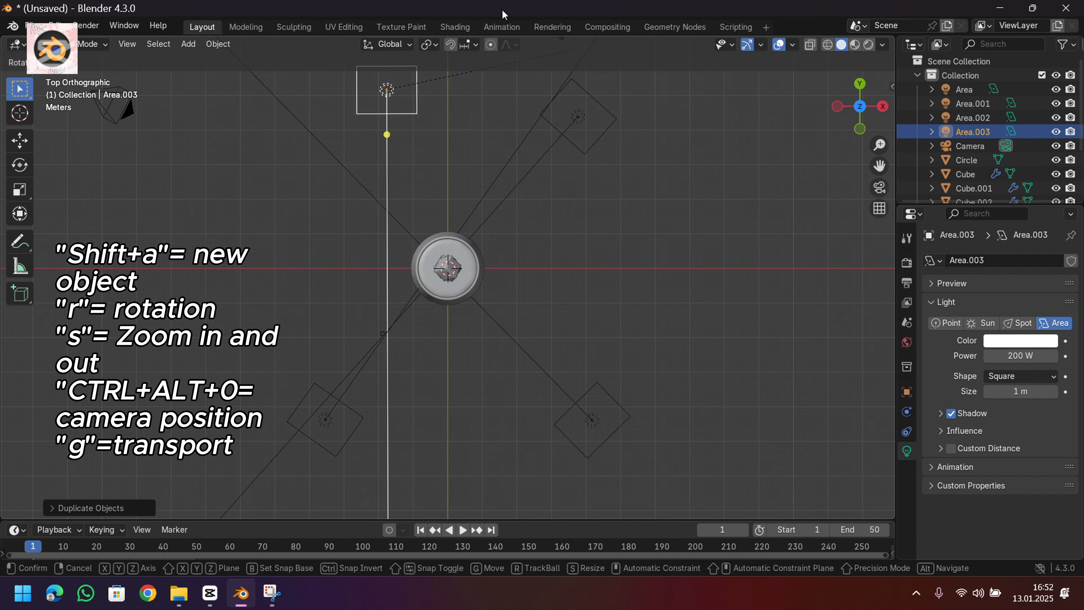
click(516, 467)
Add a plane at the base of the cup and scale it up into a large floor extending beneath all the lights.
middle_drag(495, 410, 549, 368)
key(shift+a)
mouse_move(531, 391)
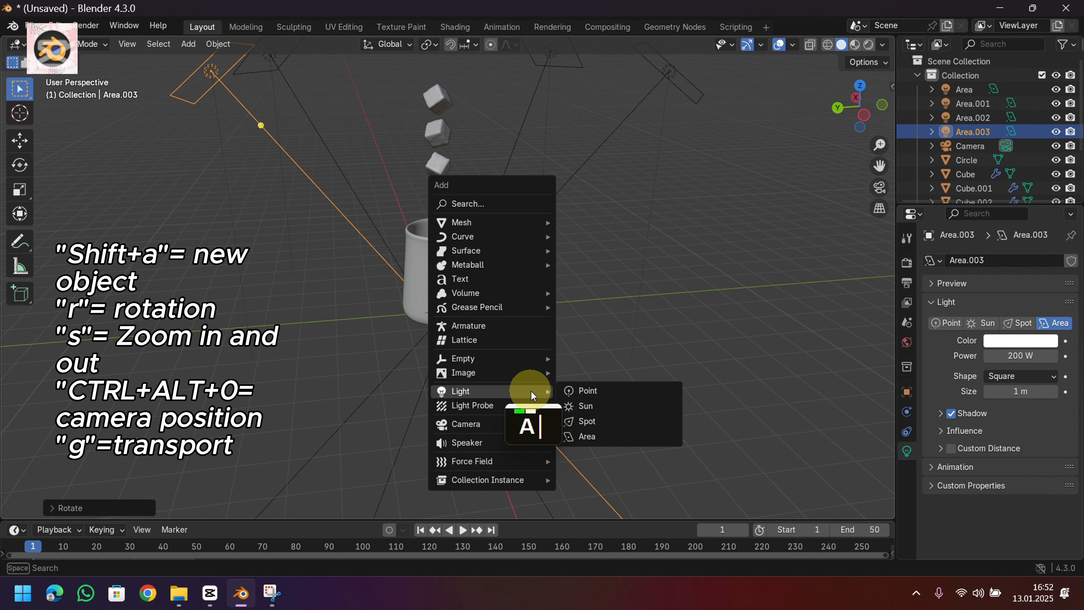
mouse_move(511, 223)
click(595, 222)
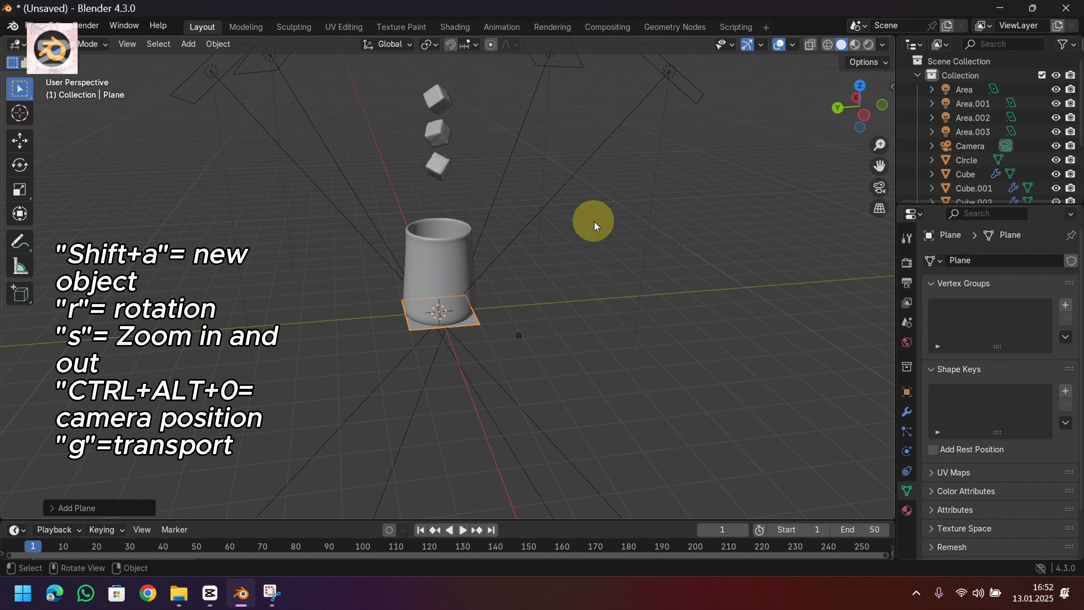
key(s)
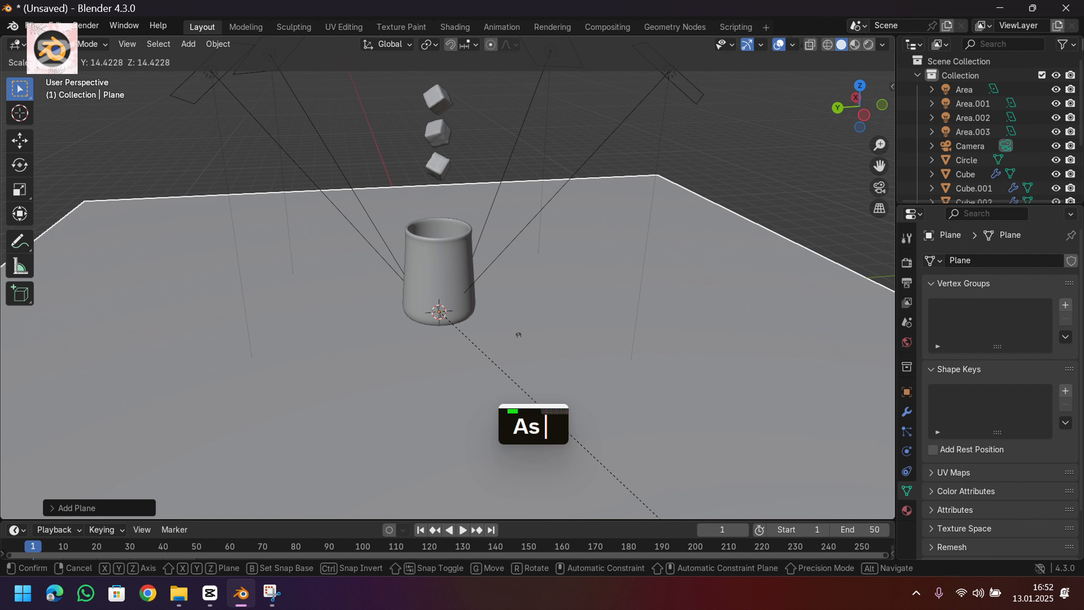
click(179, 321)
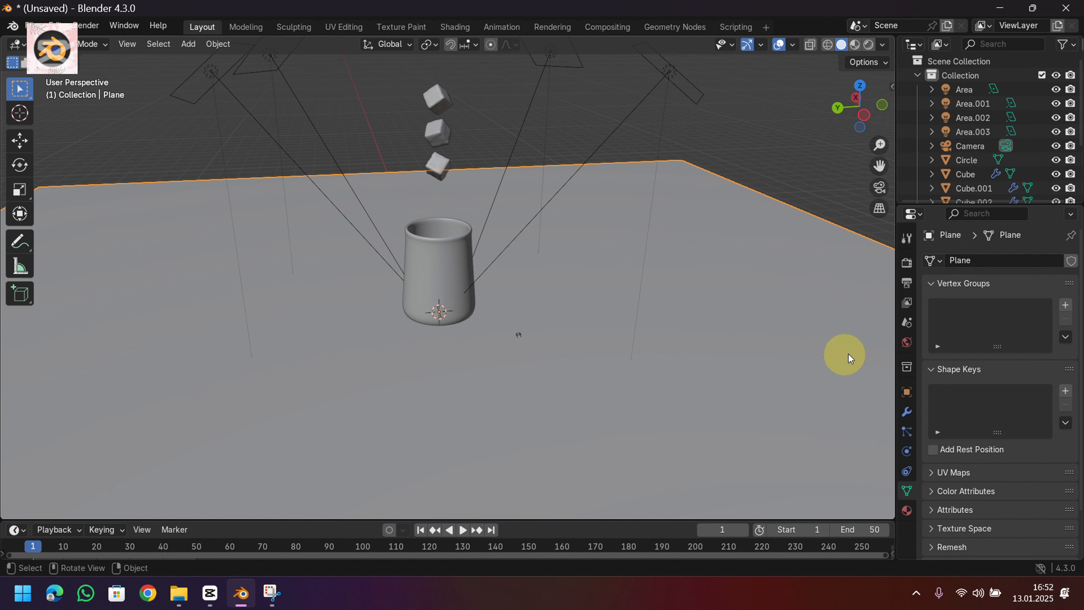
Set the world background color to an Environment Texture and switch the viewport to Rendered shading.
click(911, 345)
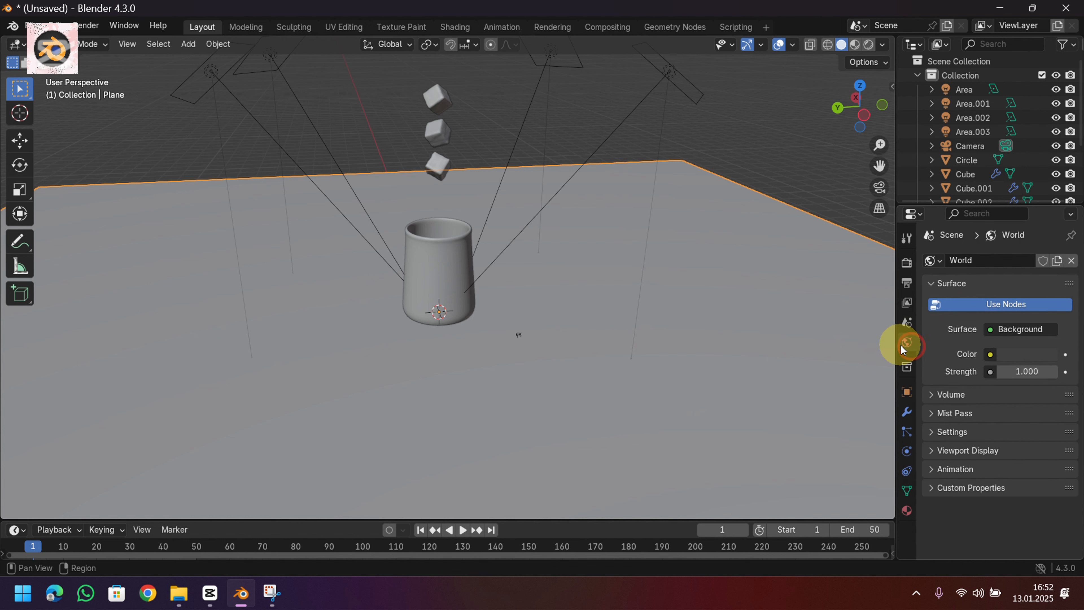
click(991, 356)
click(673, 414)
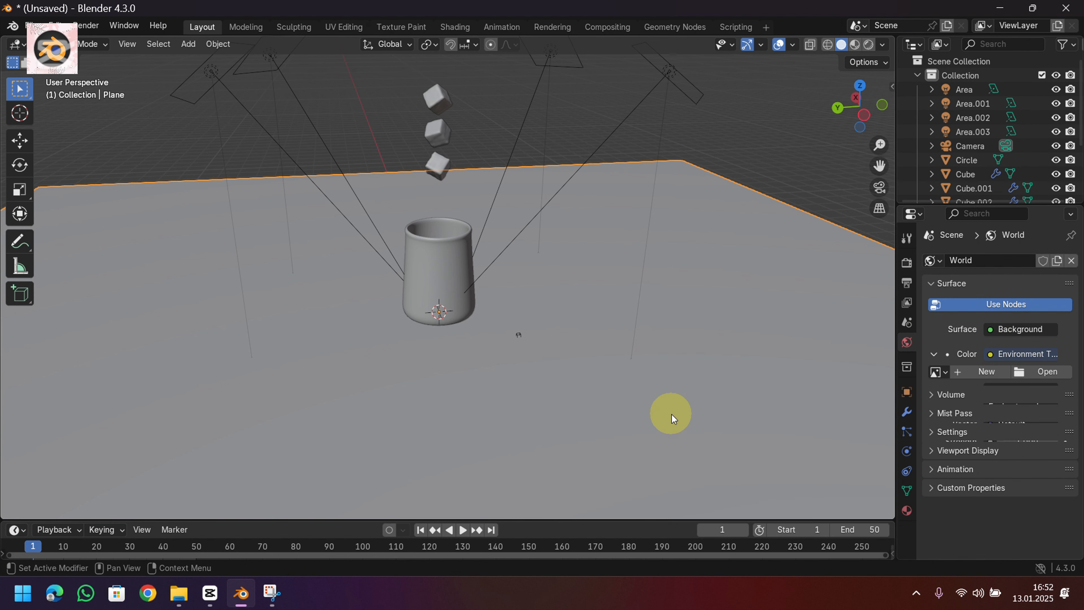
key(z)
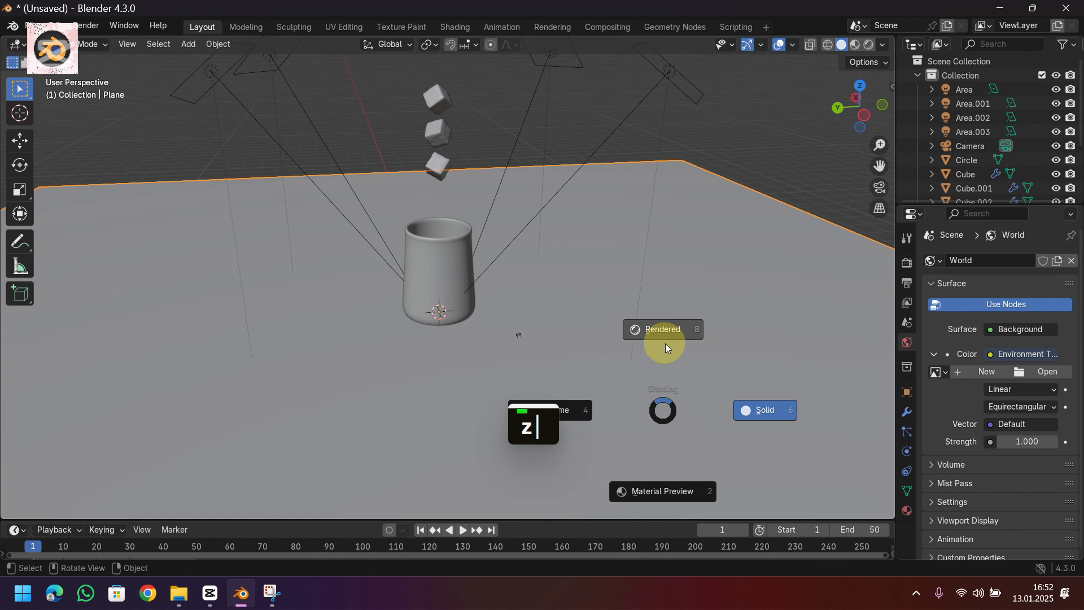
click(666, 344)
mouse_move(661, 337)
middle_down()
mouse_move(627, 359)
mouse_move(627, 379)
mouse_move(657, 361)
mouse_move(704, 361)
middle_up()
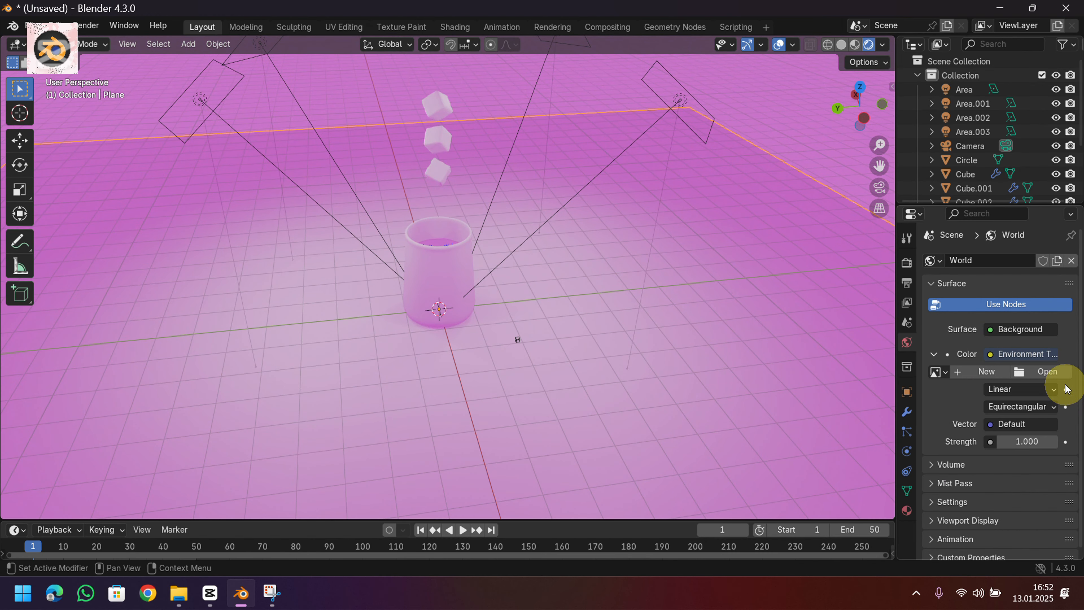
Load "Turuncu Modern Abone Ol YouTube Küçük Resmi (3).png" from the Downloads folder as the world's environment image.
click(1051, 372)
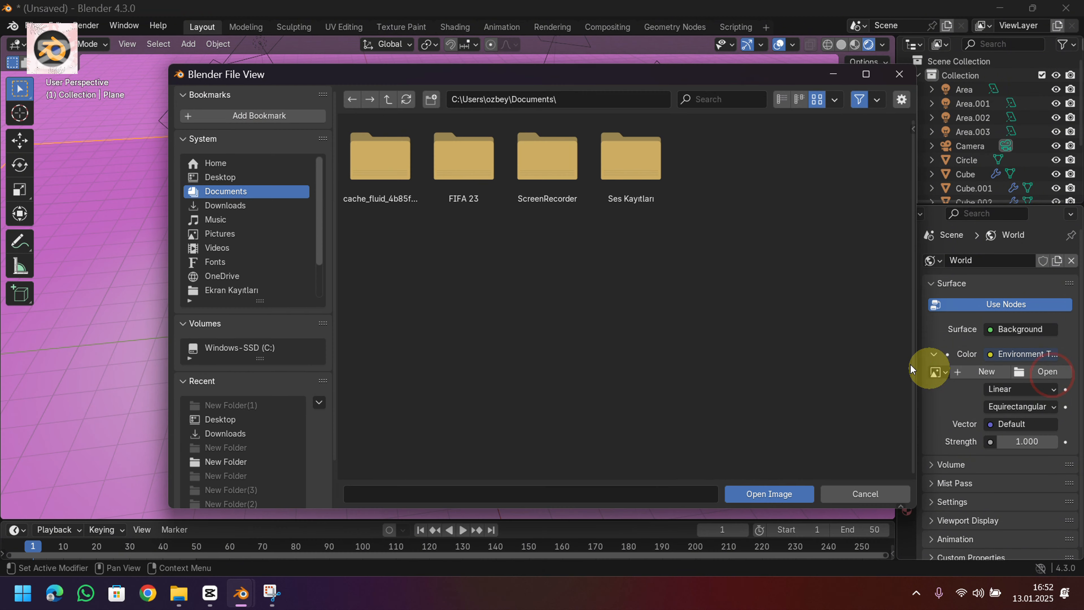
click(230, 421)
click(240, 433)
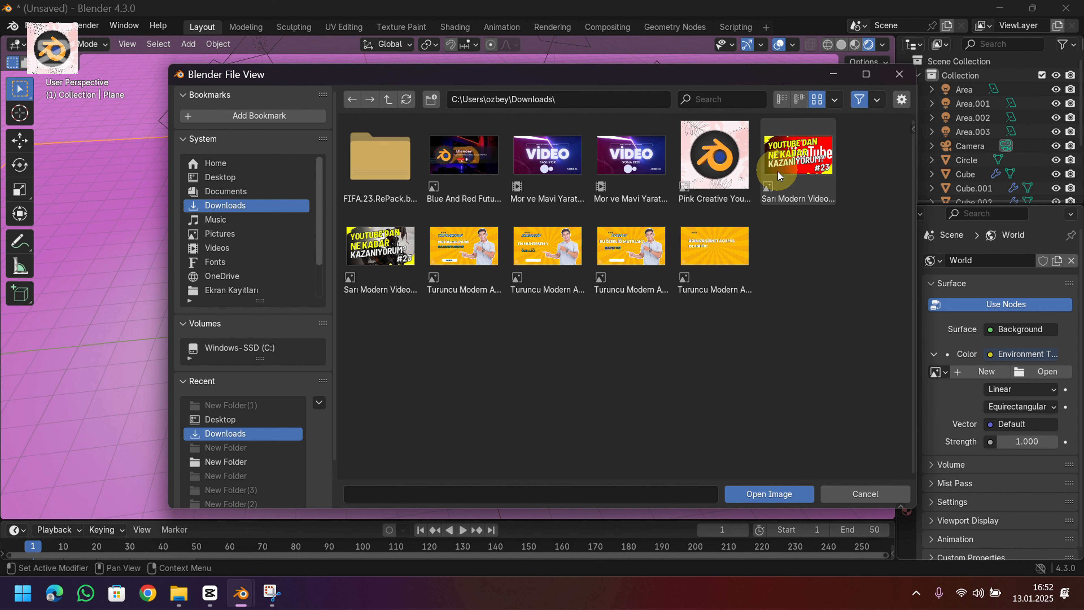
double_click(714, 251)
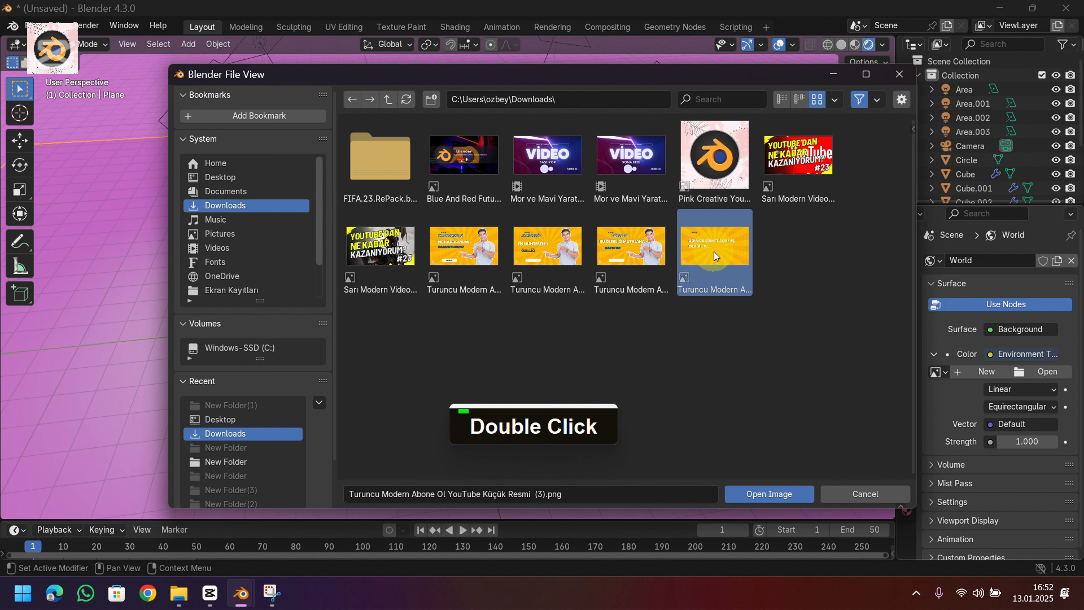
scroll(620, 290, down, 2)
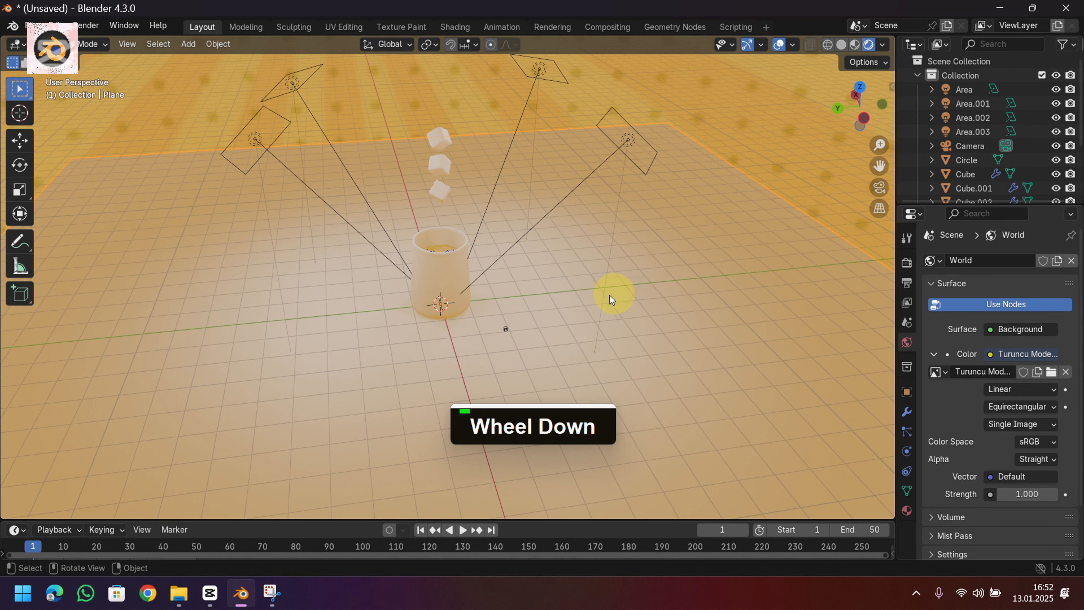
middle_drag(564, 314, 608, 281)
Select the cup and set the scene's render engine to Cycles with GPU Compute as the device.
click(453, 281)
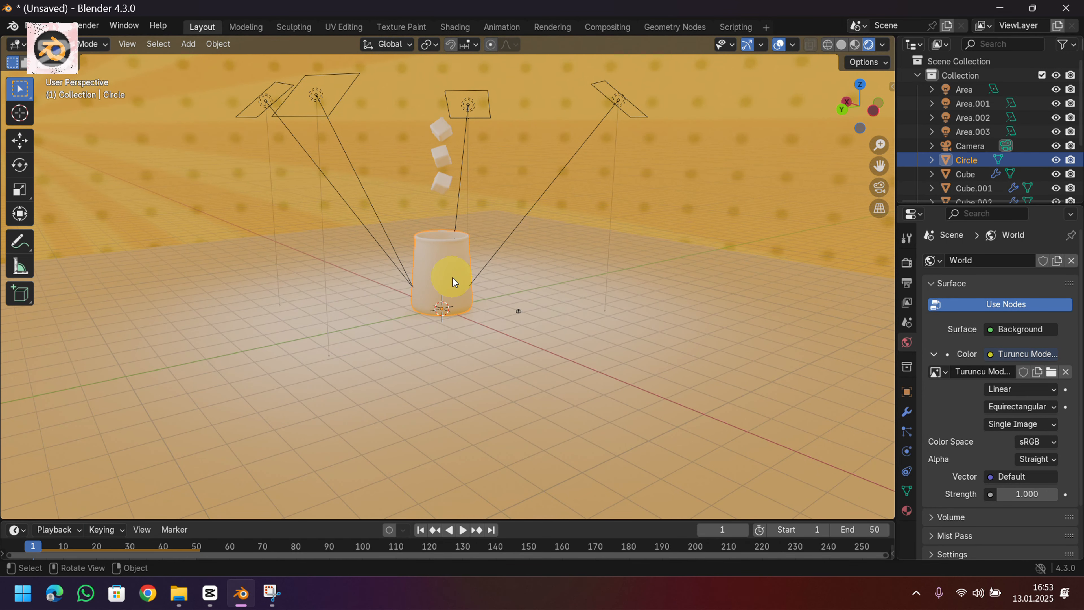
middle_drag(473, 282, 491, 304)
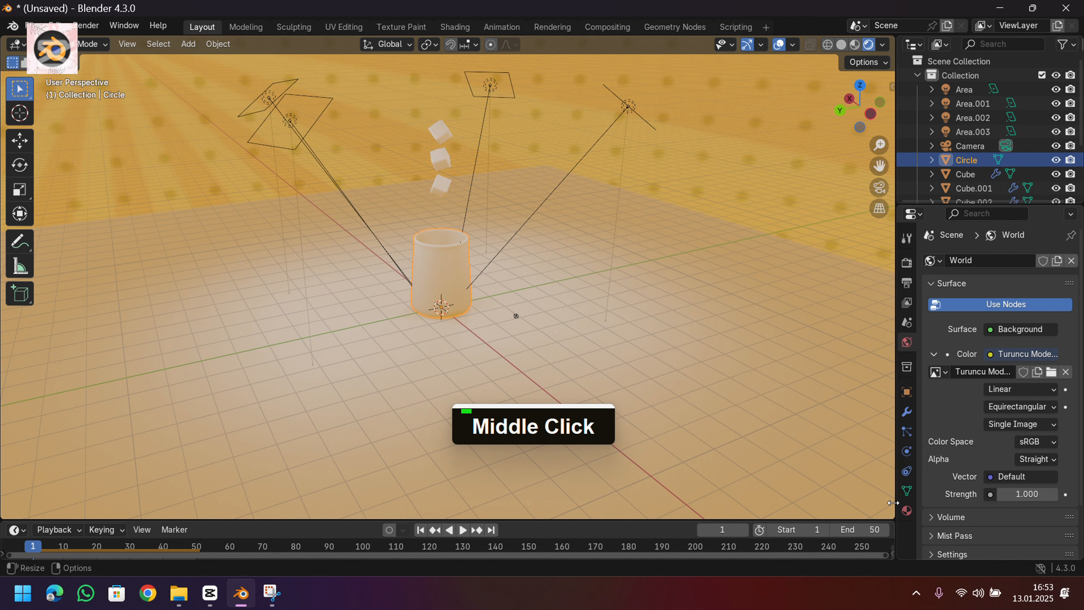
click(903, 512)
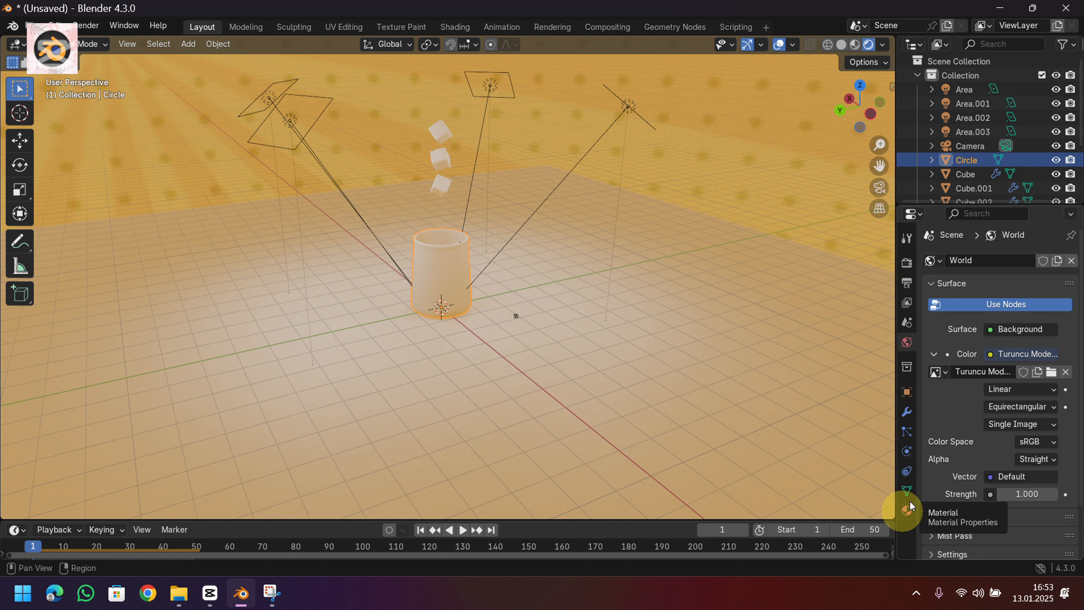
click(912, 264)
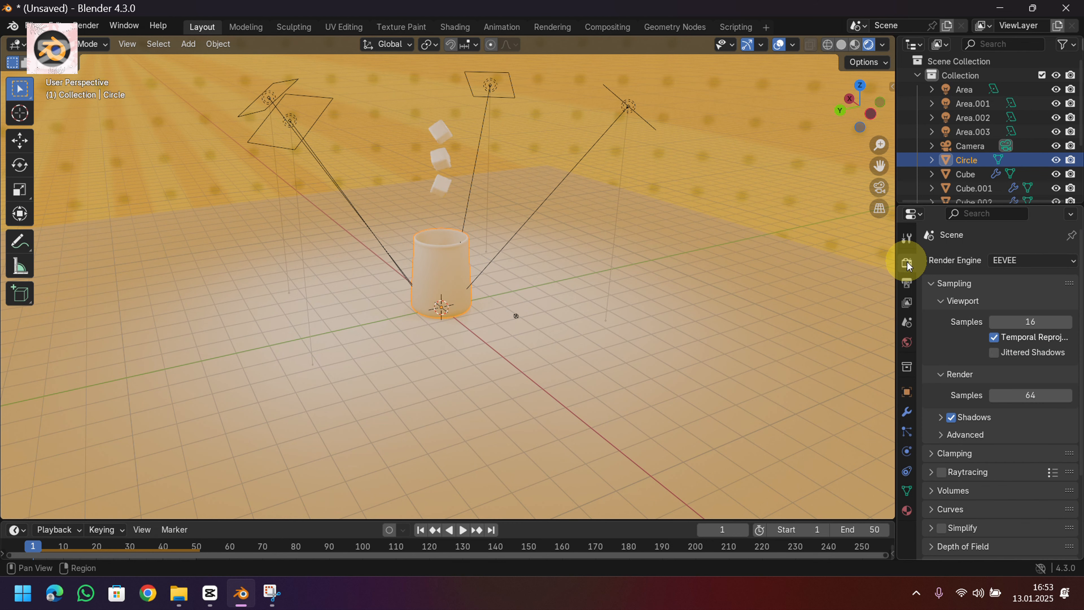
click(1004, 261)
click(1015, 307)
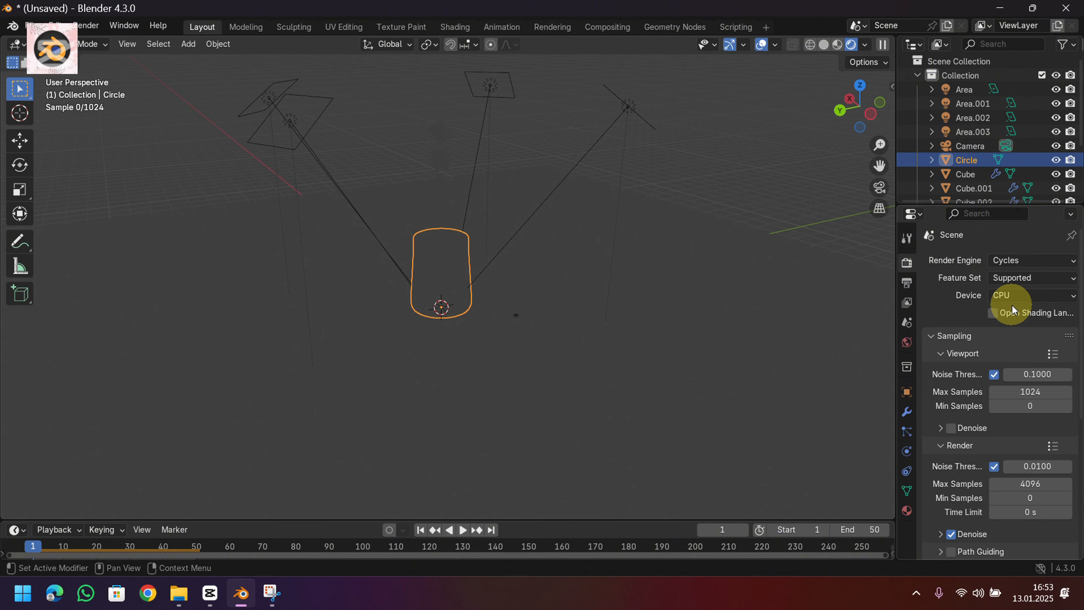
click(1016, 297)
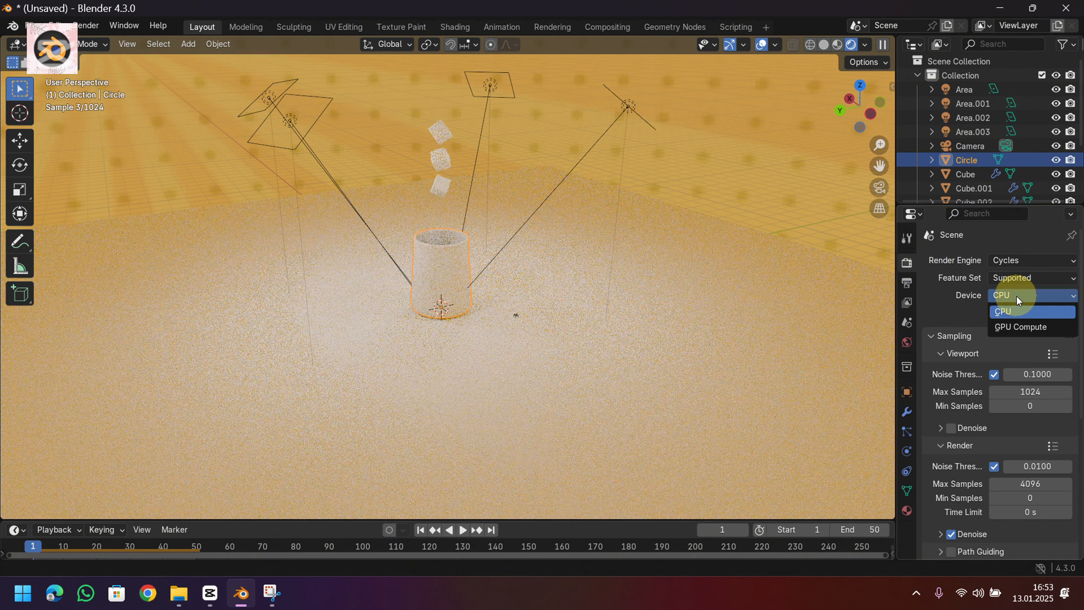
click(1017, 327)
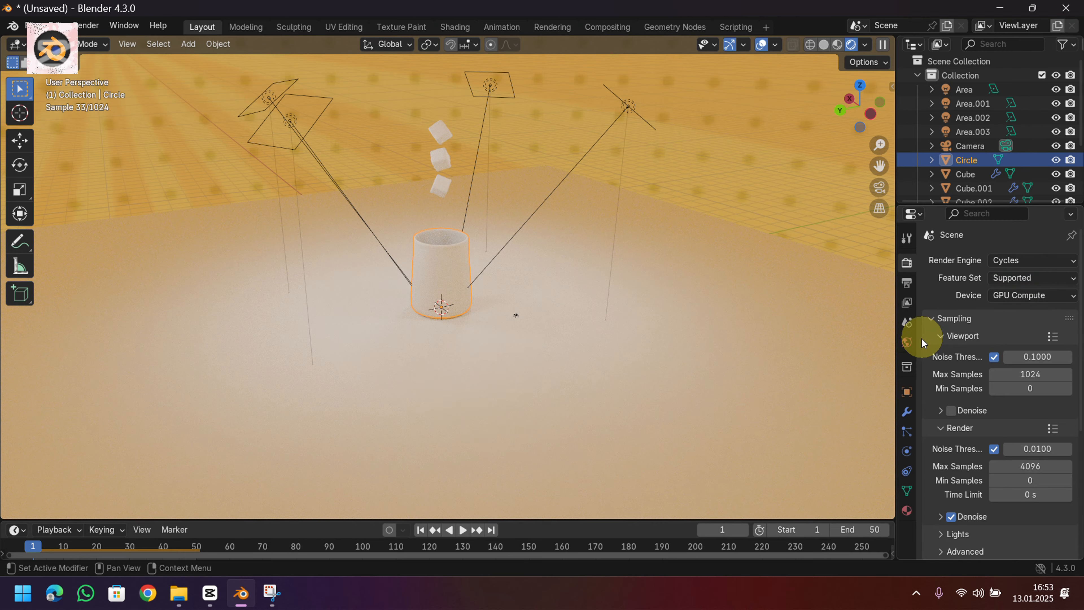
Create a new Principled BSDF material on the selected cup.
middle_drag(621, 333, 537, 294)
scroll(457, 287, up, 3)
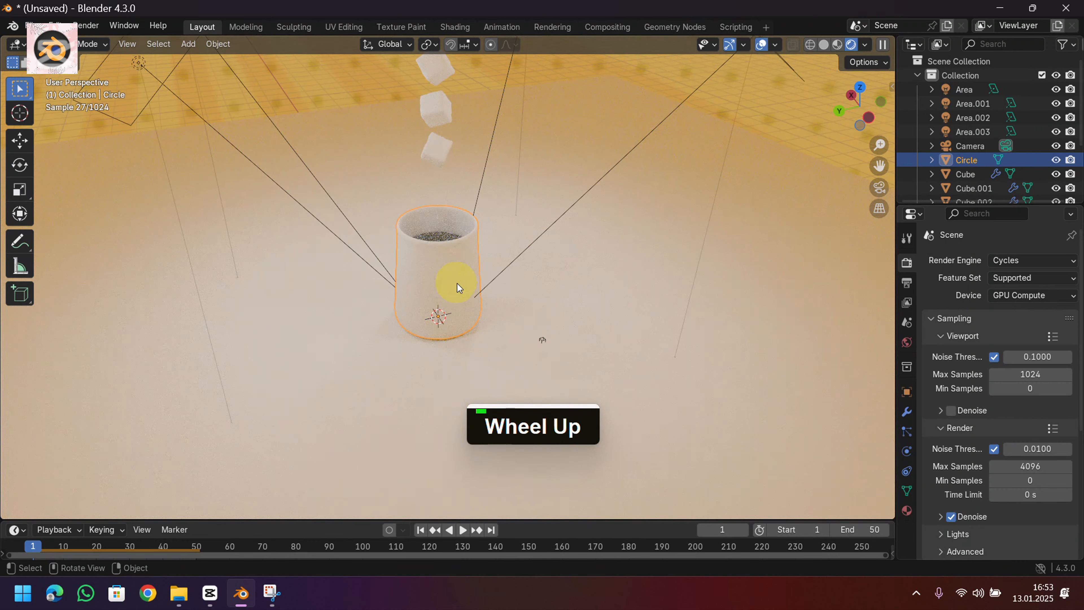
click(905, 509)
click(1002, 320)
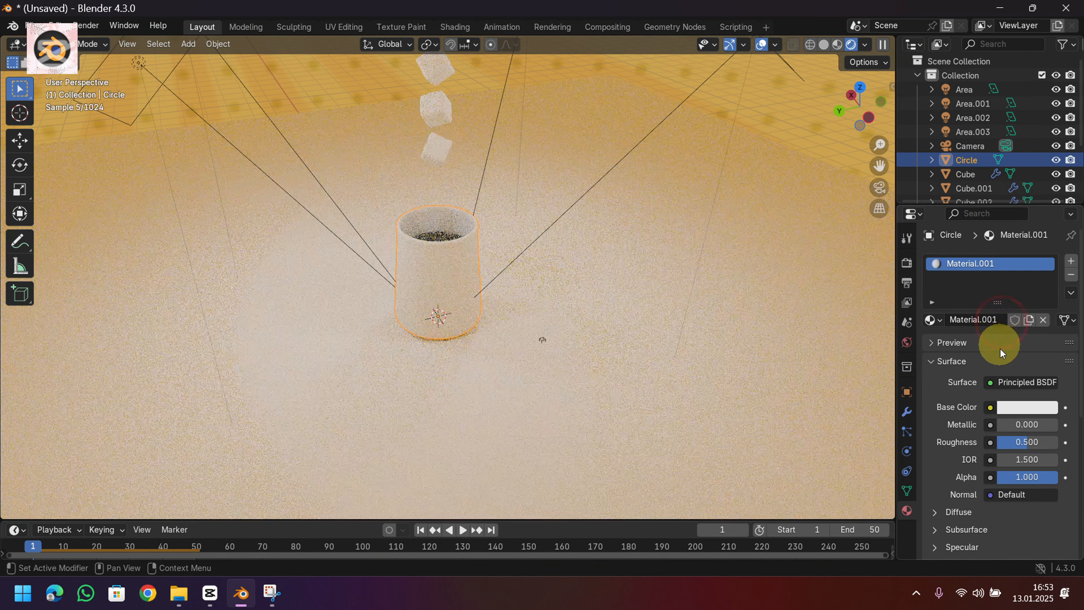
Make the cup's material glass-like by setting its Transmission weight to 0.991 and its Roughness to 0.
scroll(985, 434, down, 2)
scroll(982, 437, down, 5)
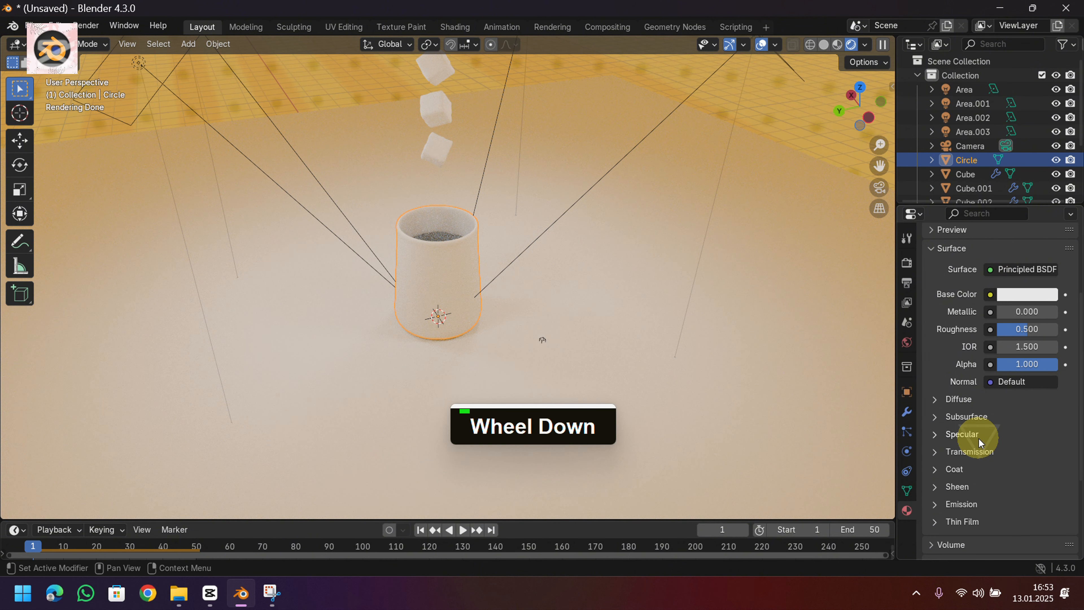
click(965, 455)
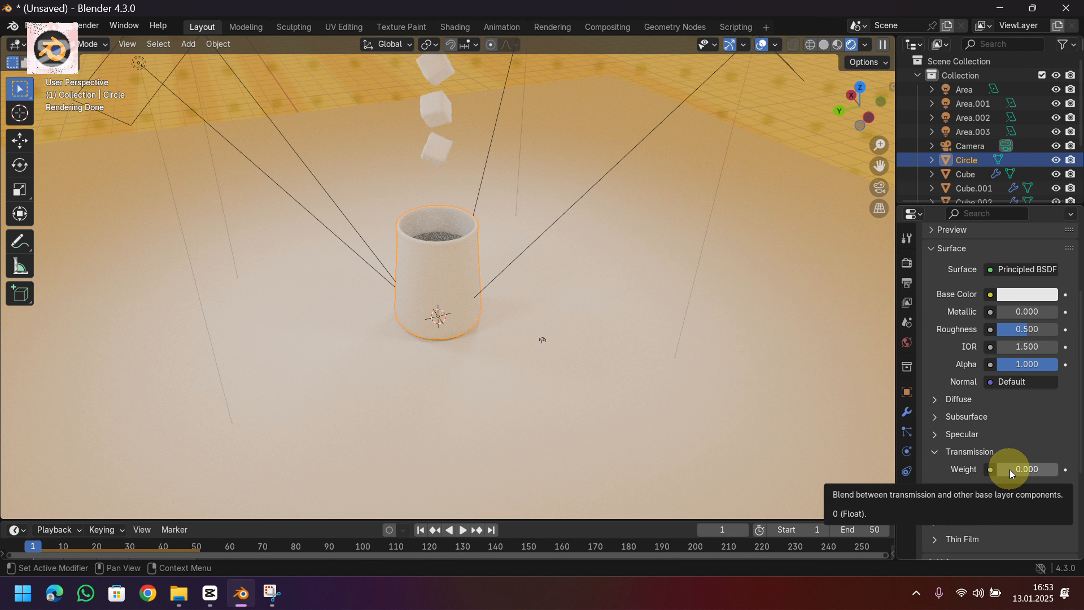
scroll(982, 443, down, 2)
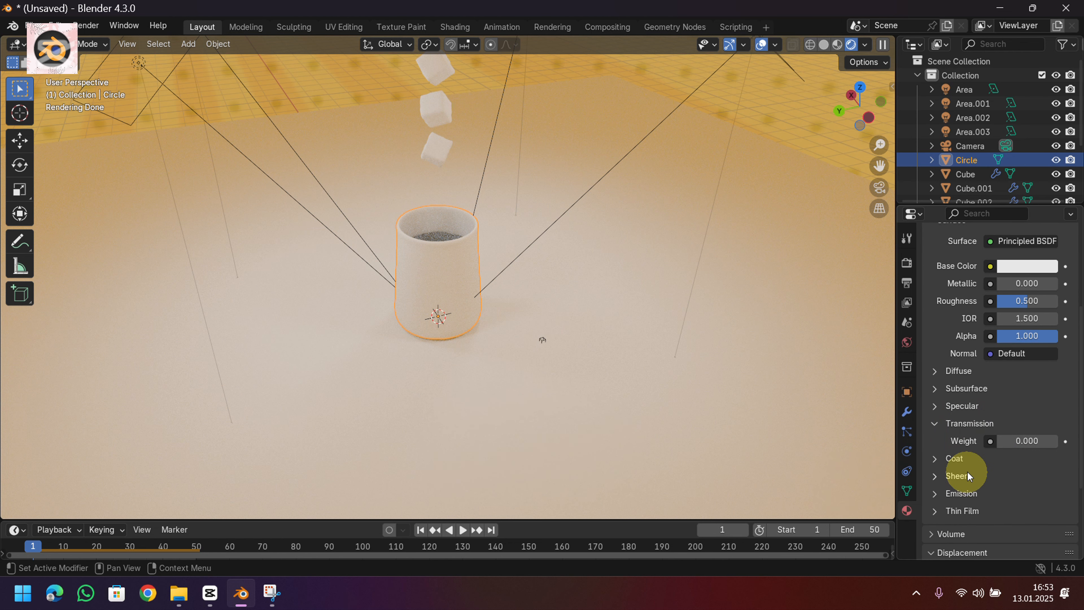
drag(1005, 441, 1055, 442)
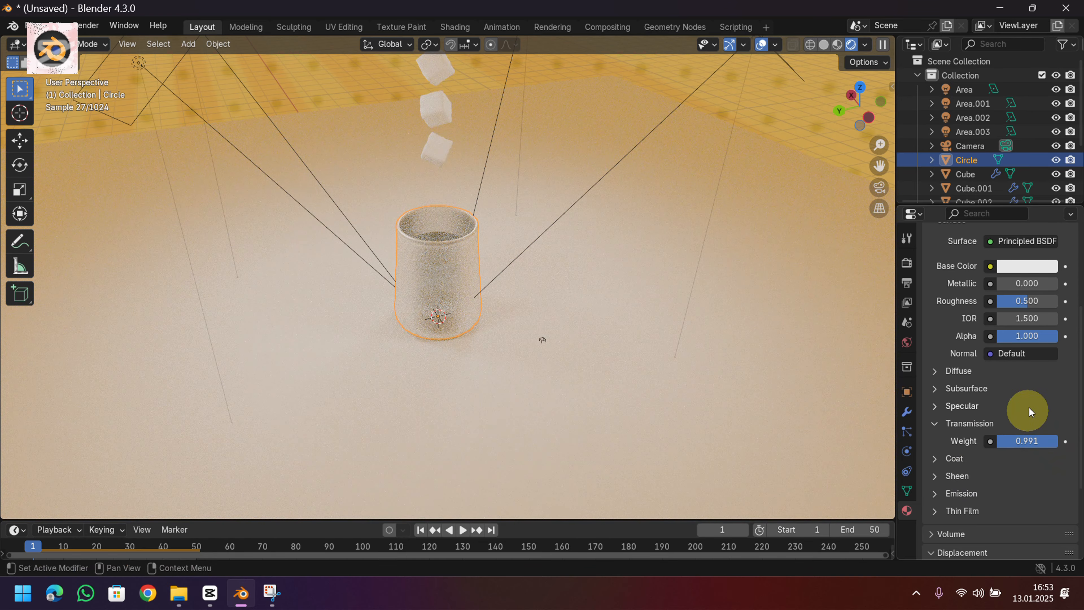
drag(1022, 310, 998, 303)
scroll(427, 276, up, 3)
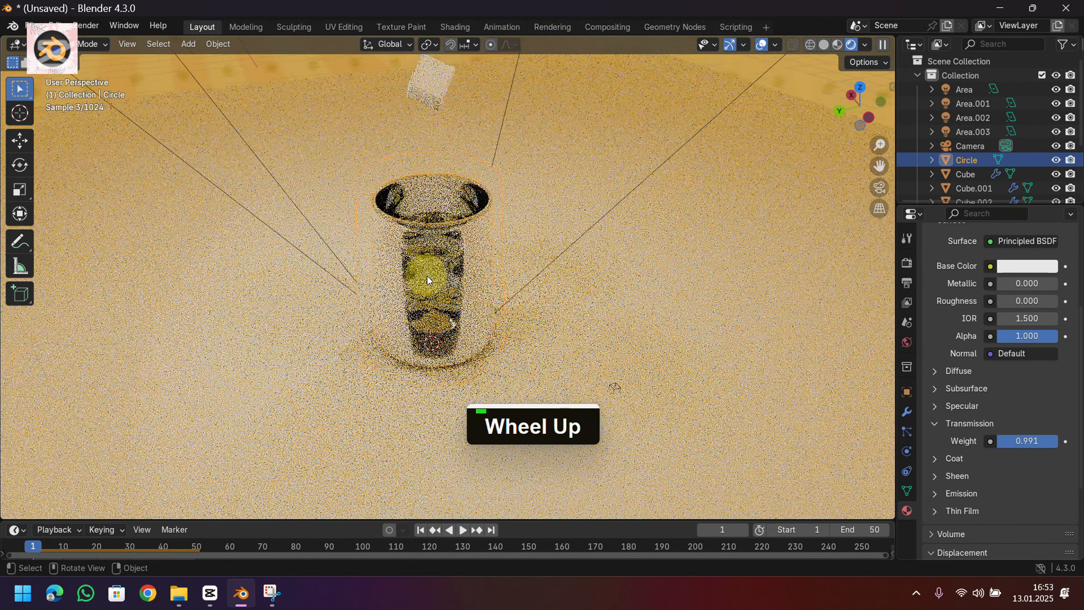
middle_drag(416, 285, 440, 302)
scroll(459, 308, down, 1)
Select the liquid inside the cup and change its material's base color to a pinkish red.
click(433, 239)
click(1027, 338)
drag(981, 163, 982, 191)
Create a new material on the ground plane and darken its base color to near-black, #030303FF.
click(675, 300)
click(1003, 320)
click(1028, 408)
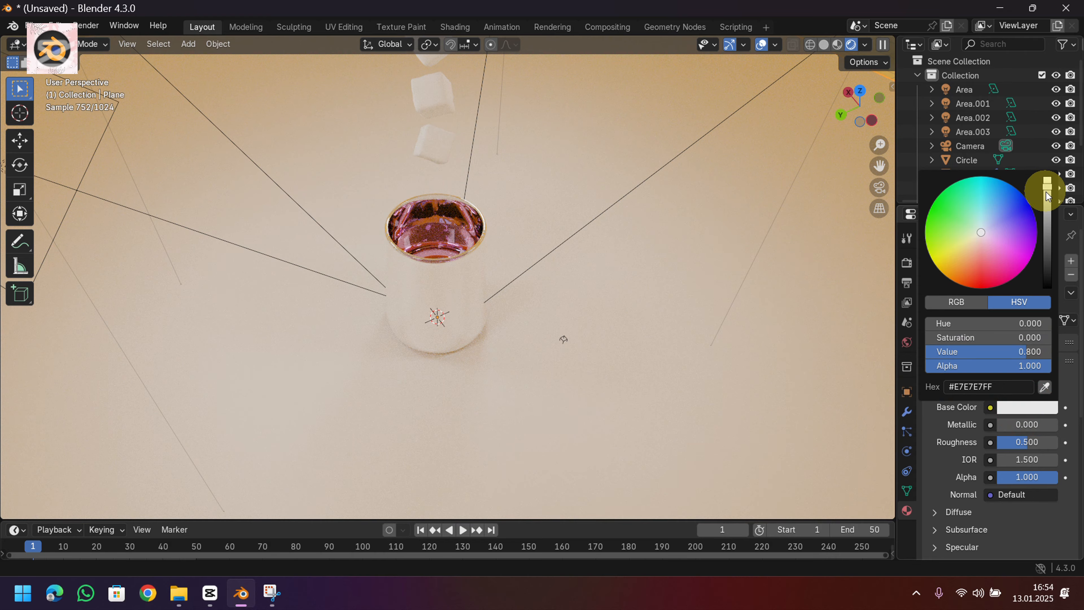
drag(1047, 188, 1047, 287)
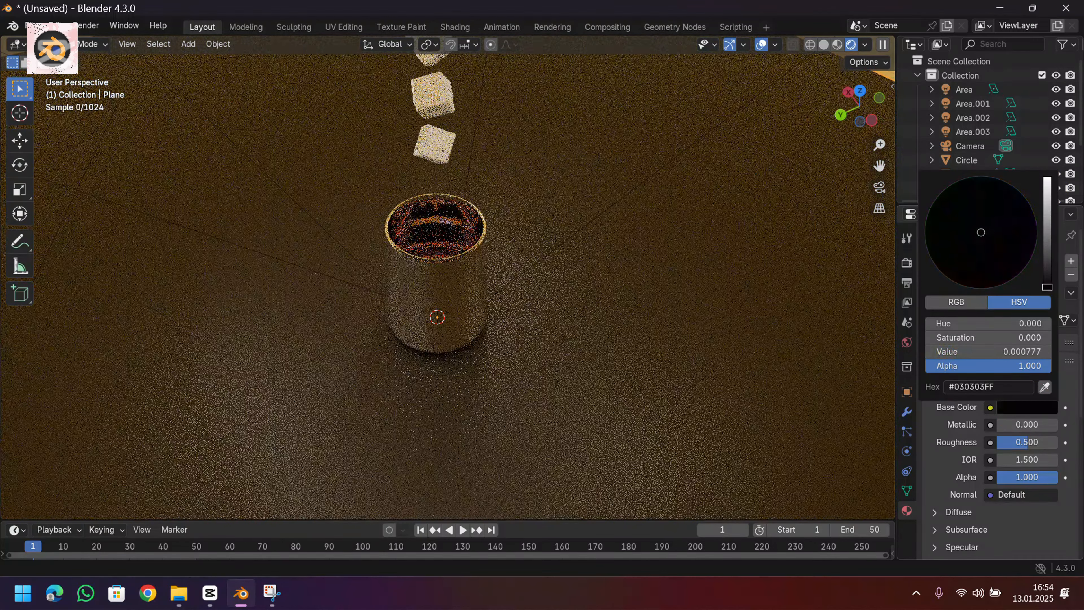